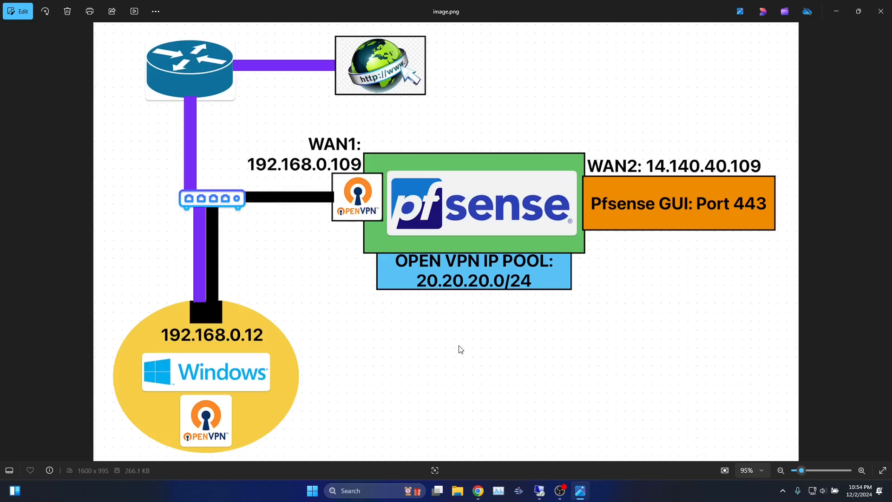
Switch to the pfSense dashboard and point out the installed version and the WAN2 interface
key("alt+Tab")
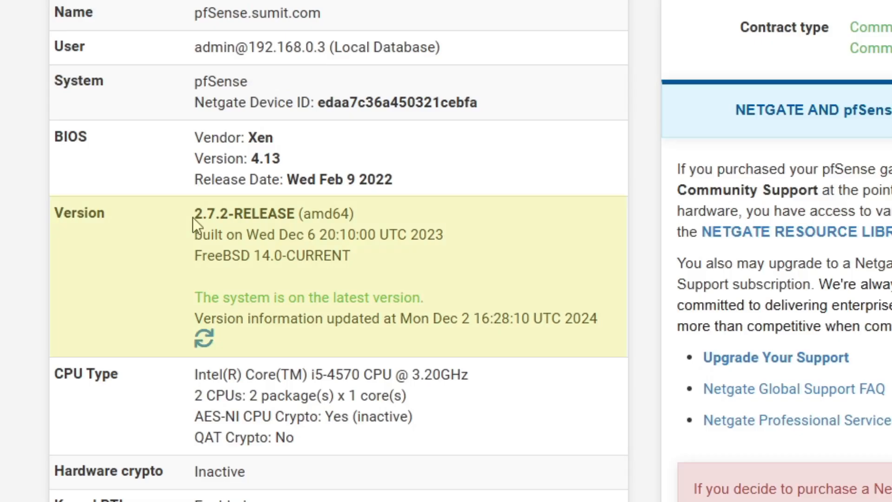
left_click_drag(222, 233, 299, 215)
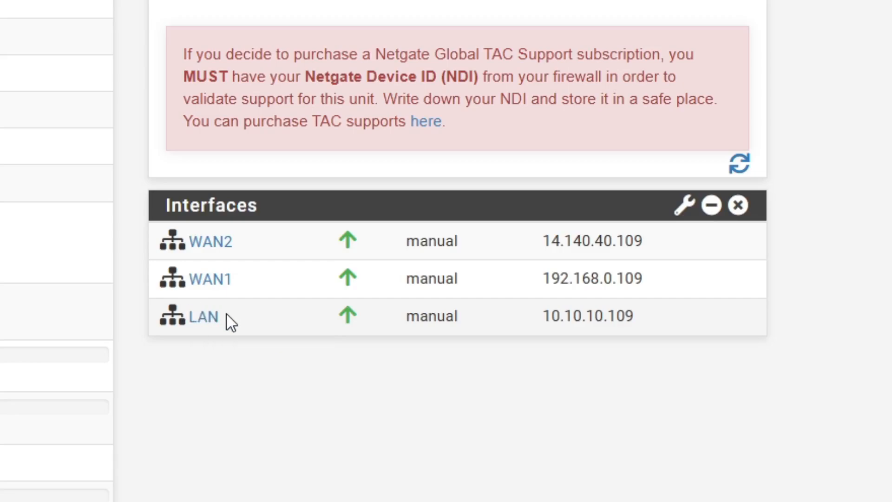
left_click_drag(235, 242, 188, 242)
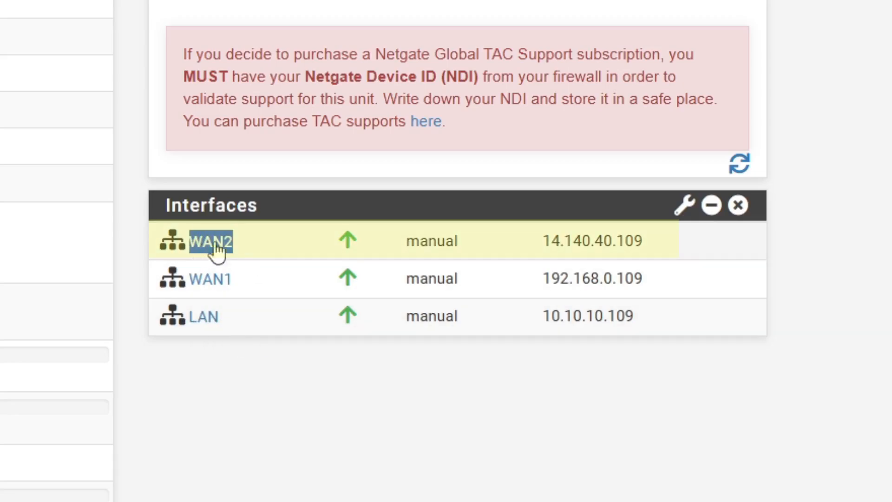
left_click_drag(539, 245, 643, 252)
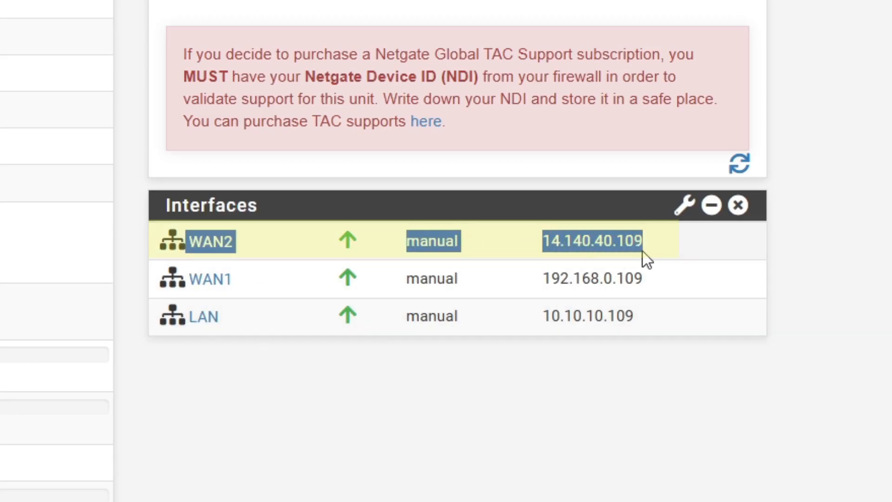
left_click(280, 324)
Highlight the WAN1 address 192.168.0.109 and WAN2 address 14.140.40.109 in the Interfaces widget
left_click_drag(545, 277, 645, 275)
left_click(661, 277)
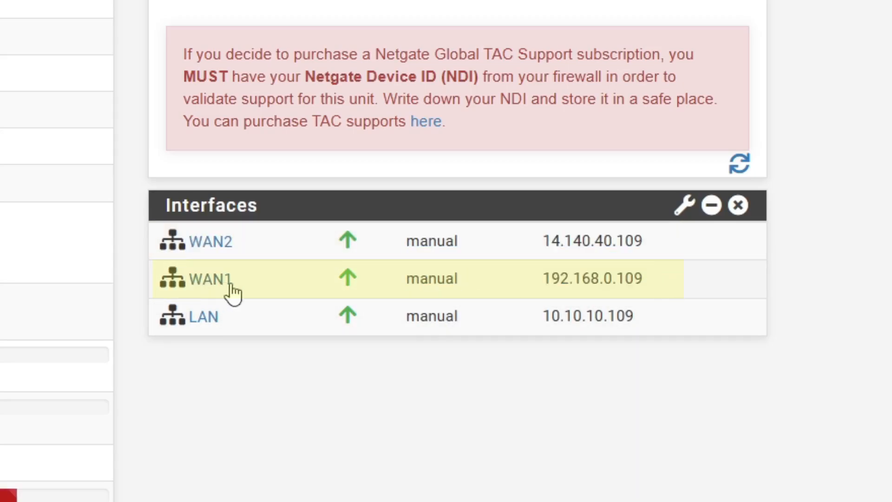
left_click_drag(187, 286, 216, 287)
left_click(265, 386)
left_click_drag(543, 278, 590, 281)
left_click(673, 281)
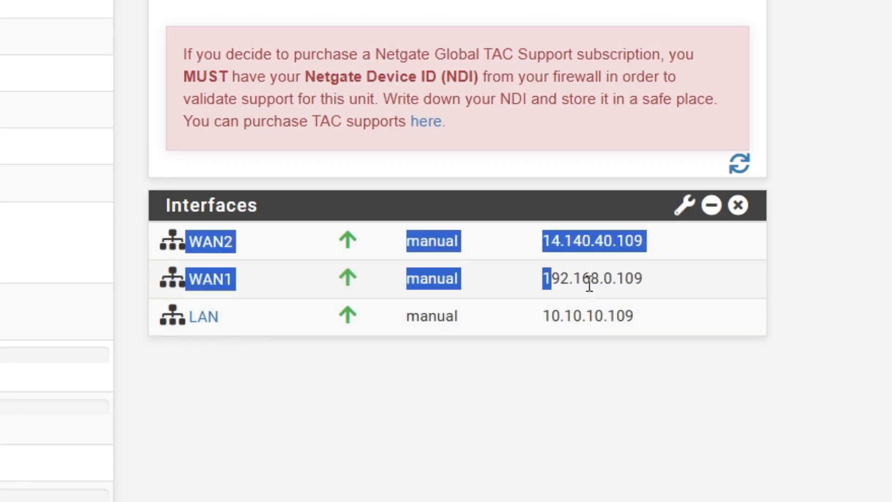
left_click(590, 280)
left_click(539, 251)
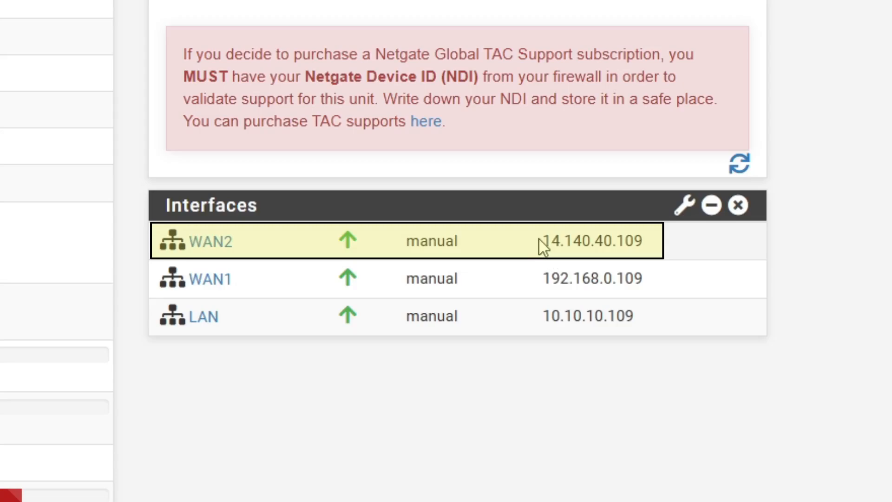
left_click_drag(542, 242, 643, 240)
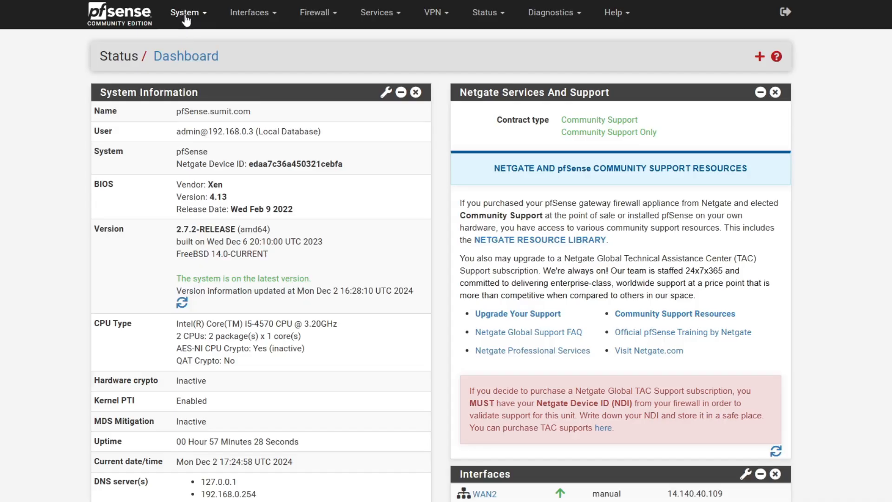
left_click(186, 14)
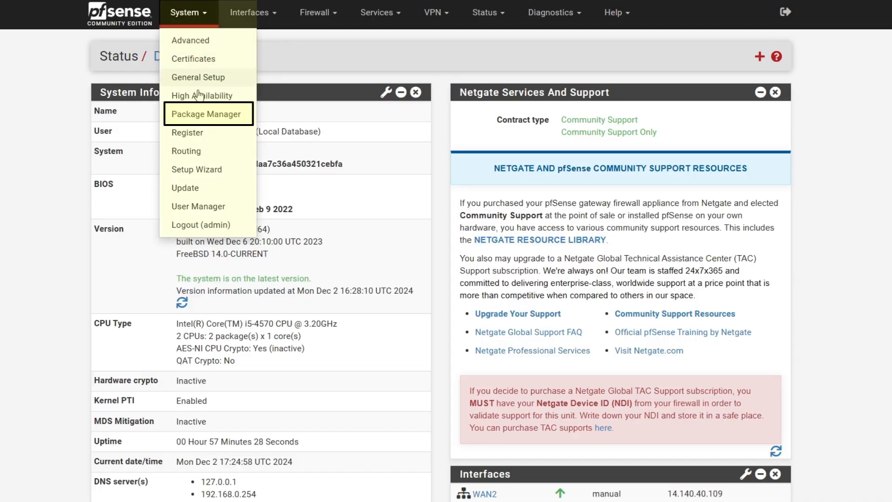
Search Available Packages for 'openvpn', install openvpn-client-export, and check it under Installed Packages
left_click(204, 115)
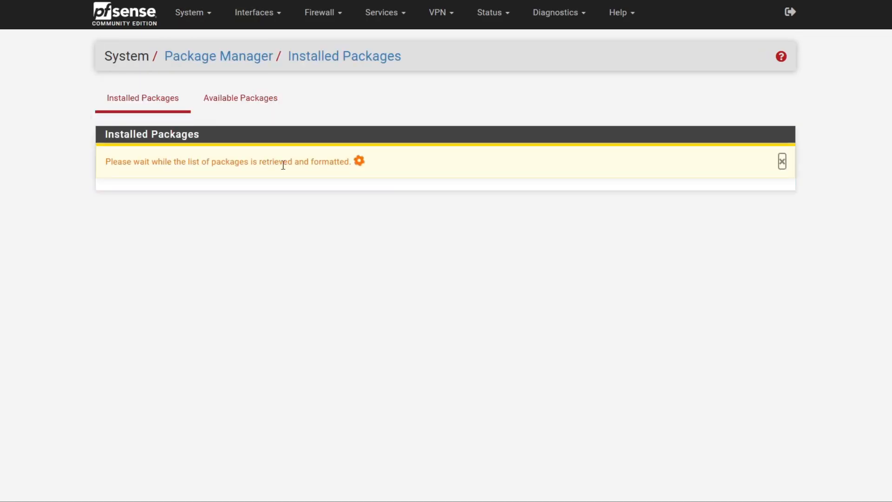
left_click(252, 101)
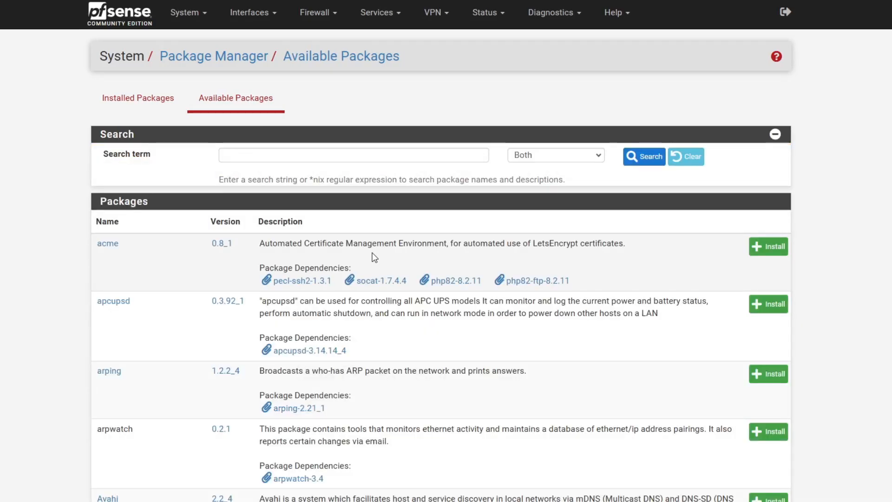
left_click(362, 157)
type("openvpn")
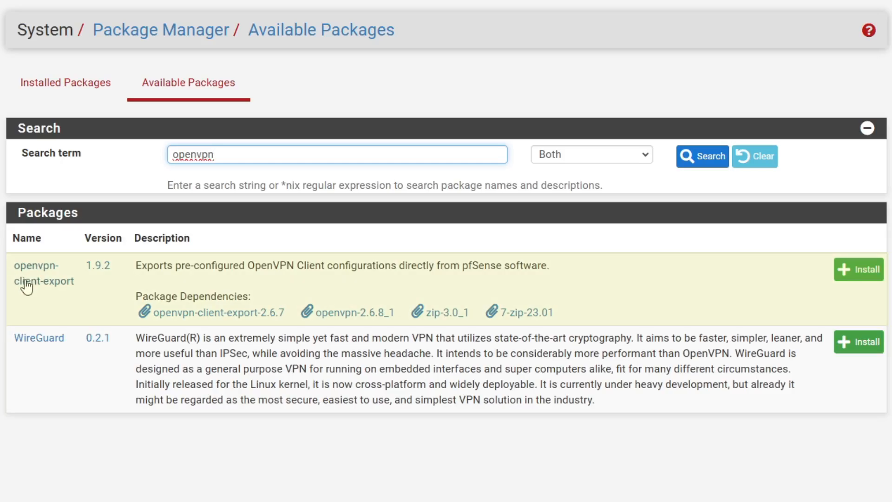
left_click_drag(83, 286, 13, 266)
left_click(724, 276)
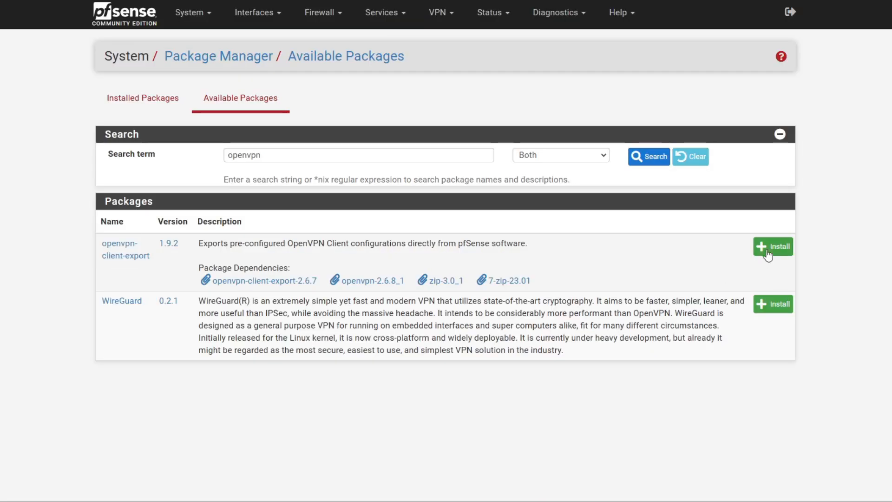
left_click(769, 247)
left_click(133, 163)
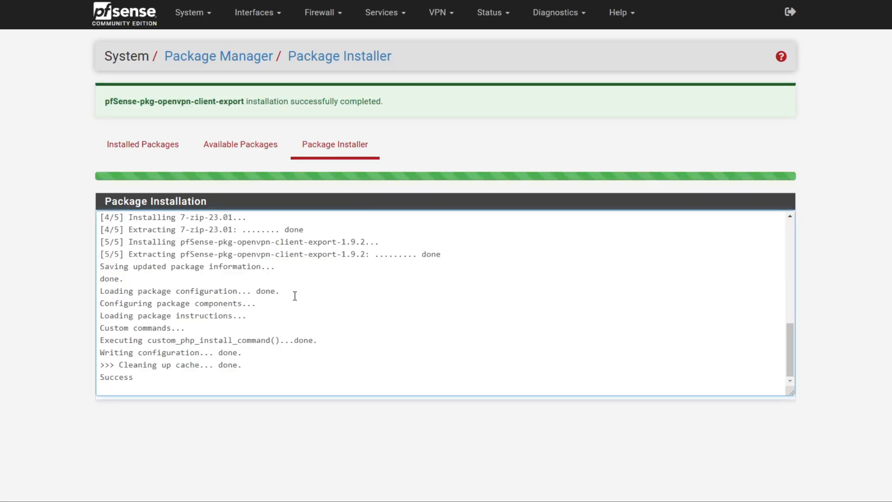
left_click(154, 150)
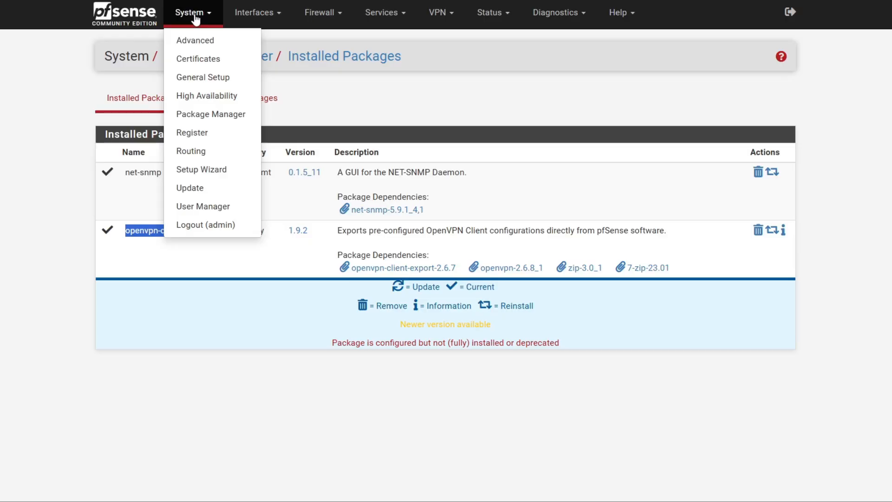
Start a new internal certificate authority named 'PFSENSE CA' and add it to the trust store
left_click(215, 59)
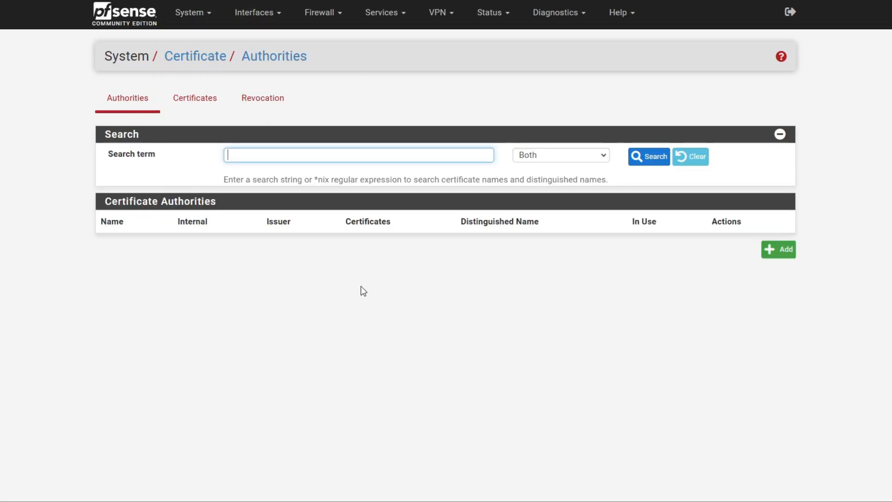
left_click(777, 252)
type("PFSENSE CA")
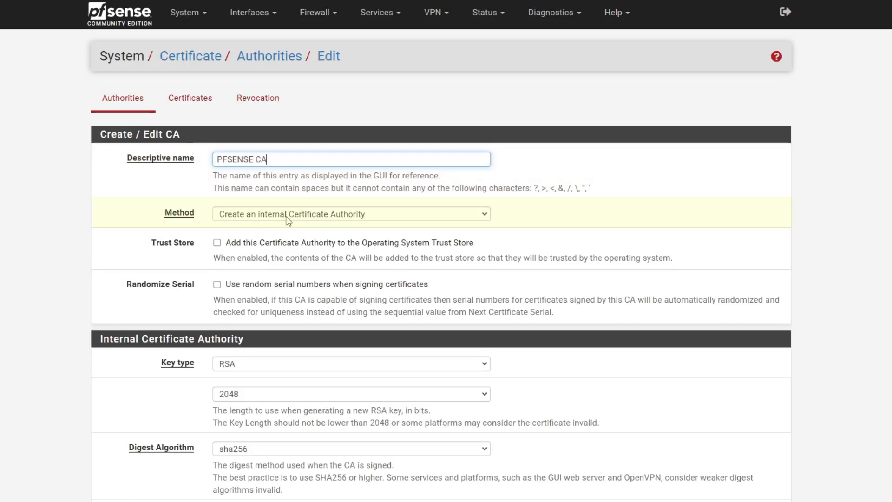
left_click(301, 215)
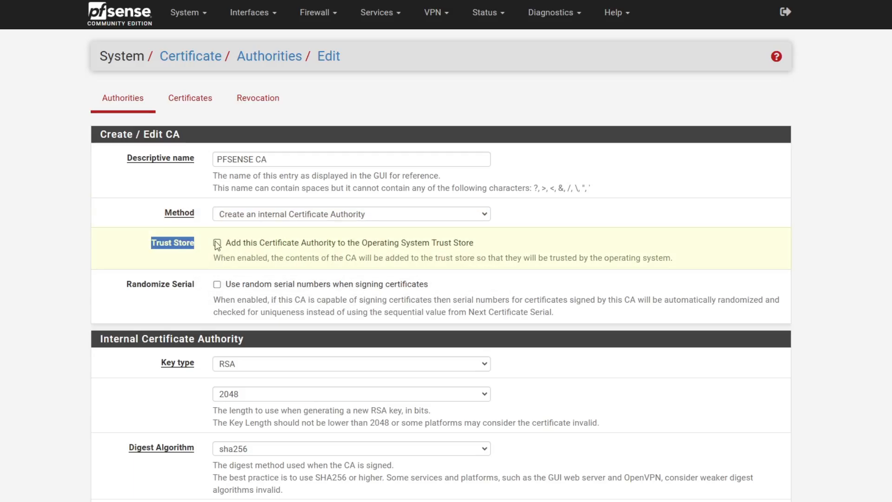
left_click(217, 242)
left_click(182, 266)
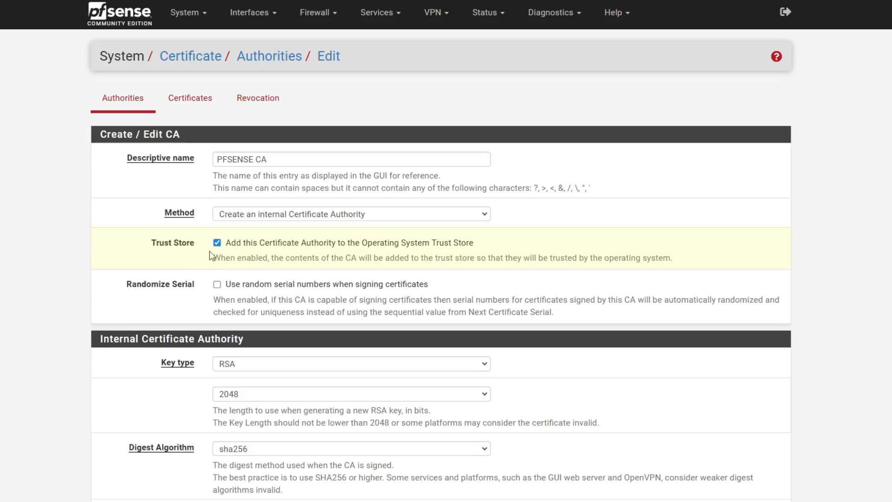
Keep the 3650-day CA lifetime and set the common name to pfsense.sumit.com
scroll(197, 325, "down", 2)
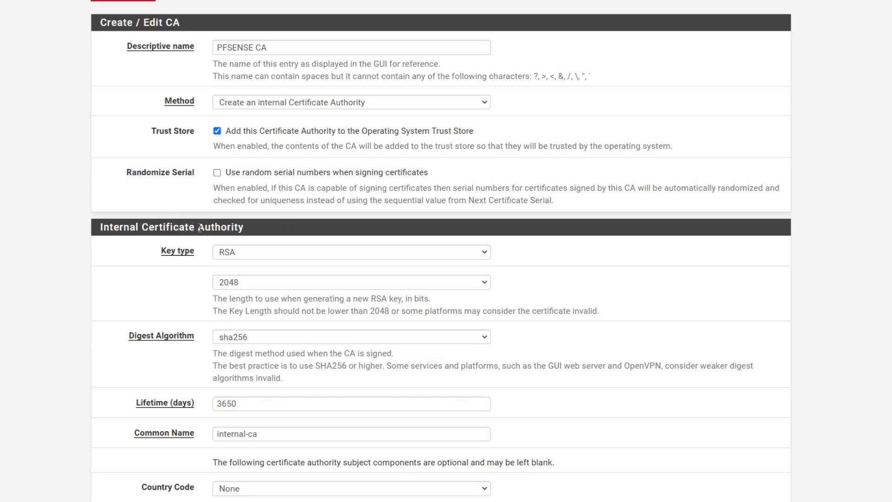
left_click_drag(201, 227, 247, 238)
left_click(97, 301)
scroll(182, 289, "down", 1)
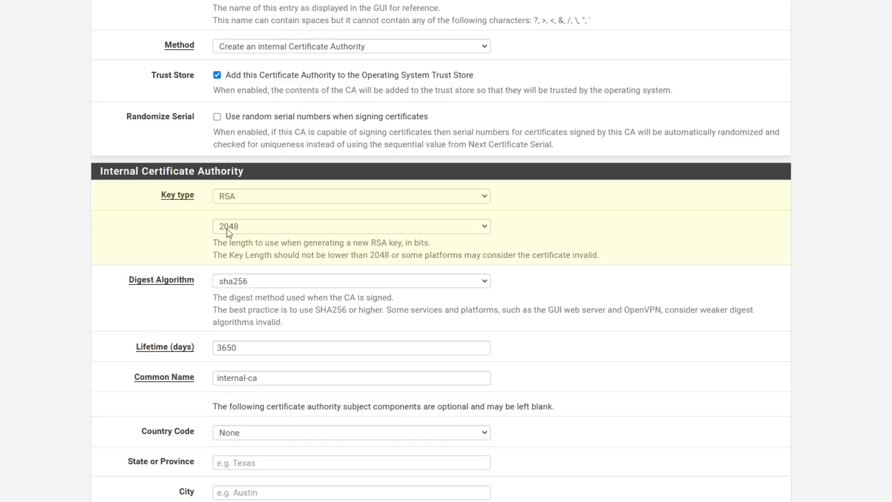
scroll(163, 247, "down", 1)
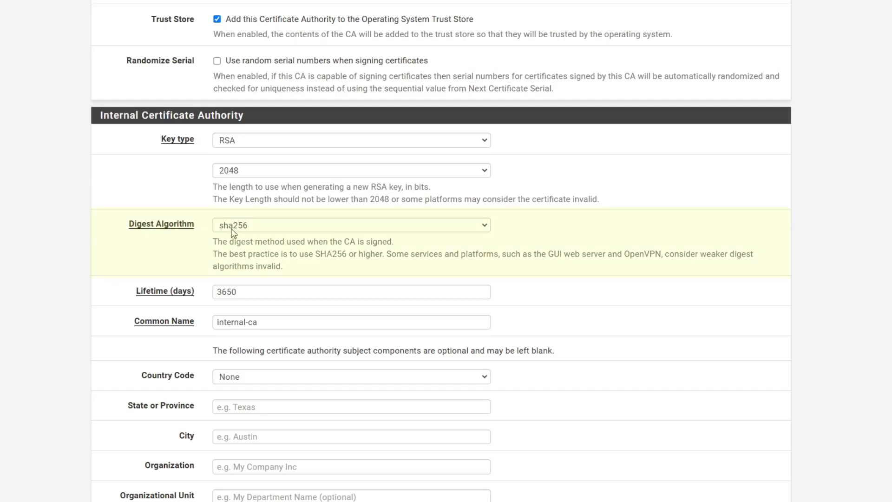
scroll(269, 275, "down", 2)
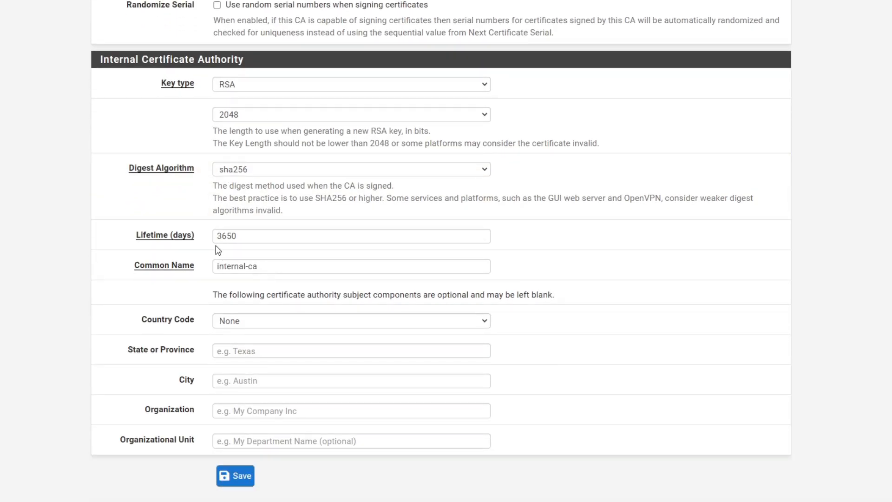
left_click(221, 240)
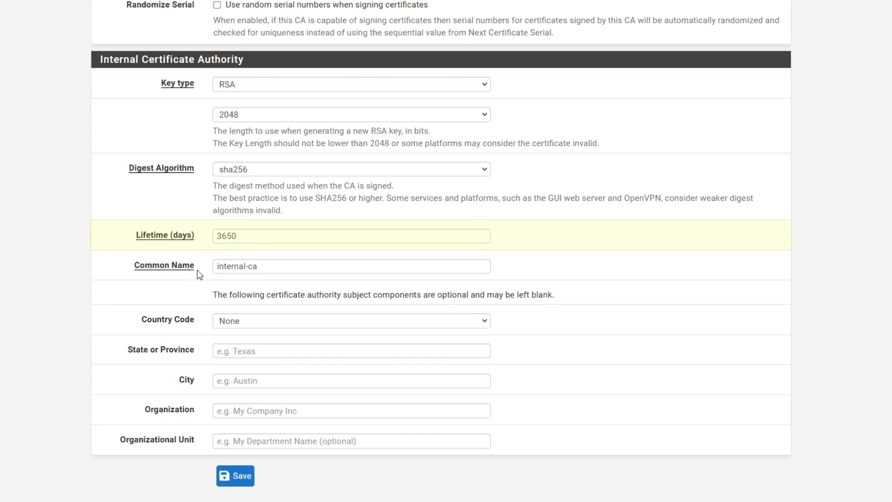
triple_click(272, 265)
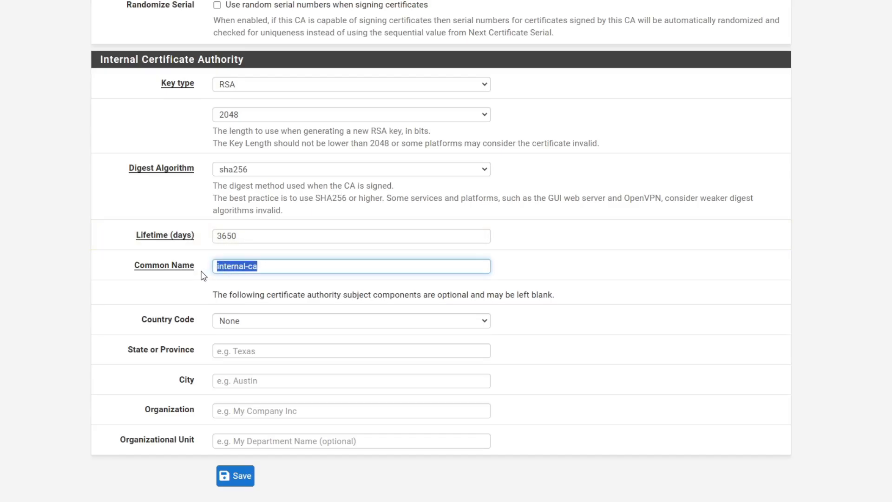
type("pf")
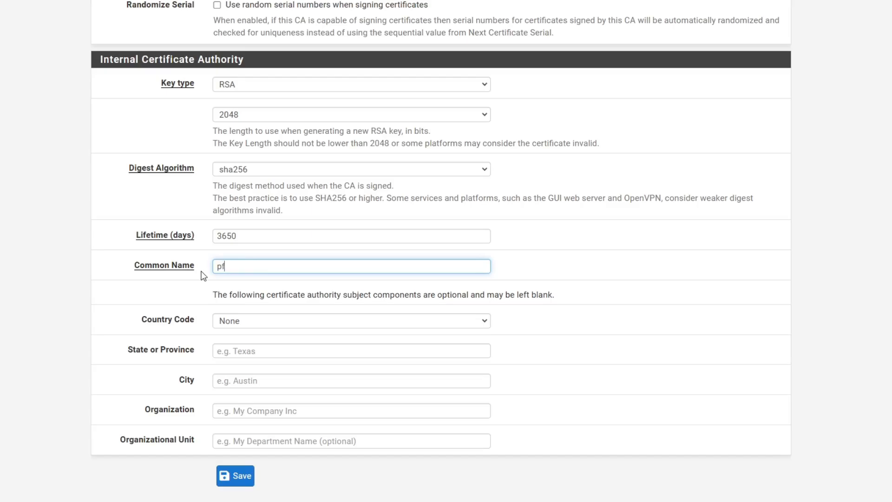
type("sense.sumit.com")
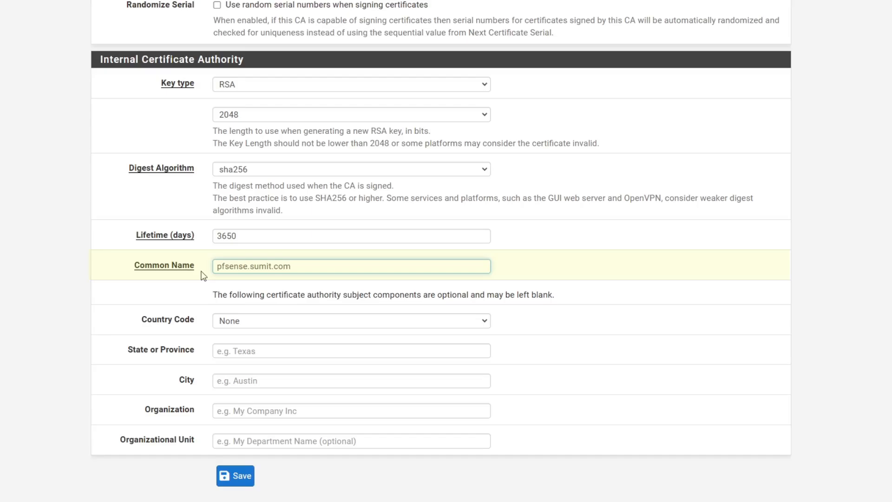
Fill in country US, state TX, city AU, organization TechTalkSecurity and organizational unit IT
left_click(246, 321)
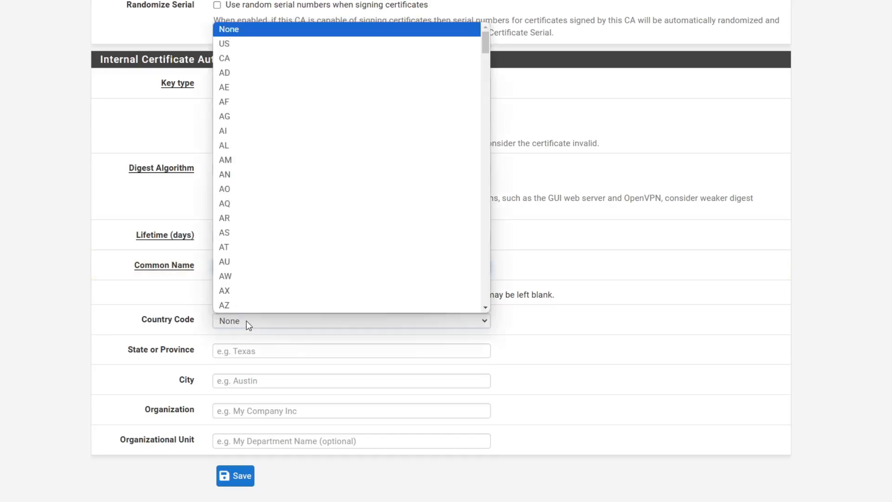
left_click(311, 43)
left_click(241, 356)
type("TX")
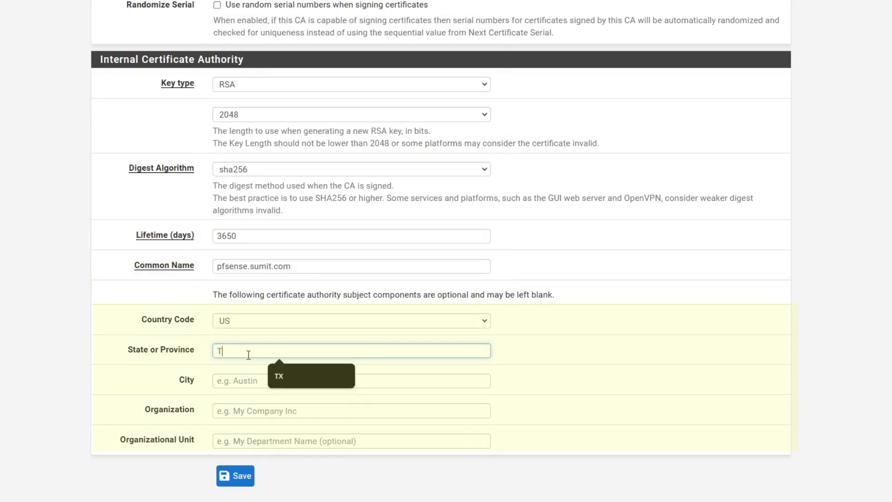
left_click(265, 377)
type("AU")
left_click(266, 409)
type("TE")
left_click(286, 434)
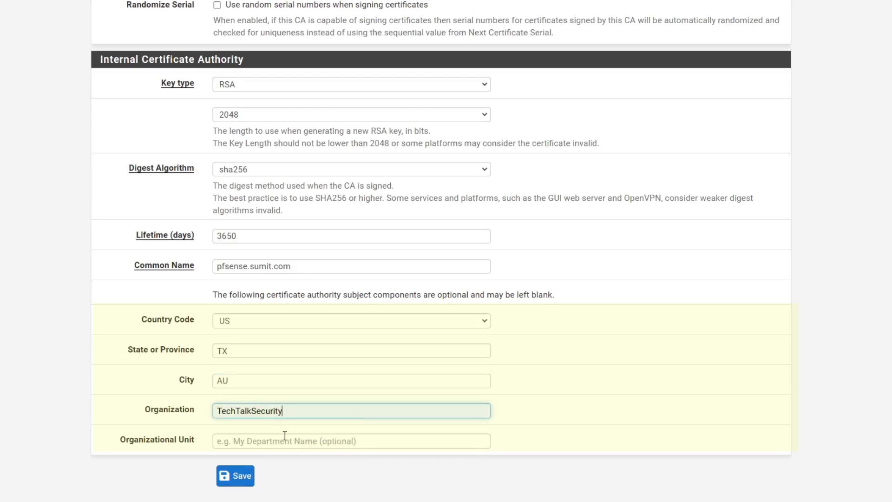
left_click(249, 442)
type("IT")
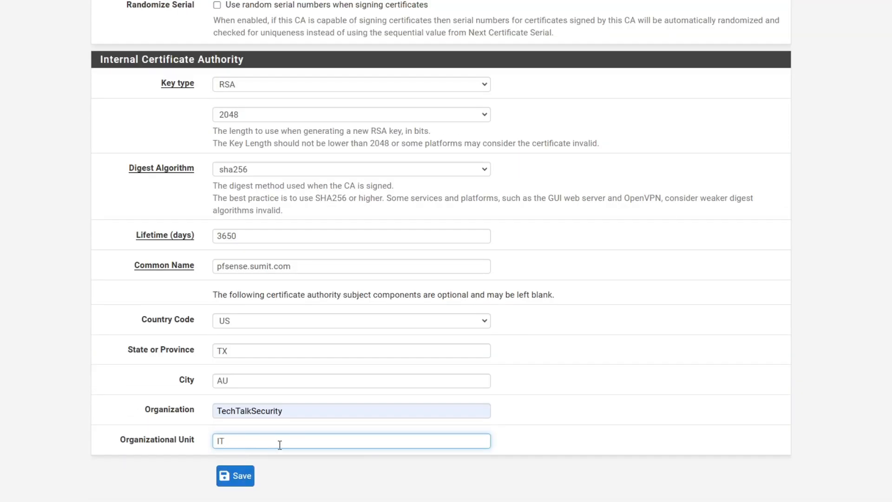
Save the PFSENSE CA certificate authority and move to the Certificates list
scroll(279, 445, "up", 6)
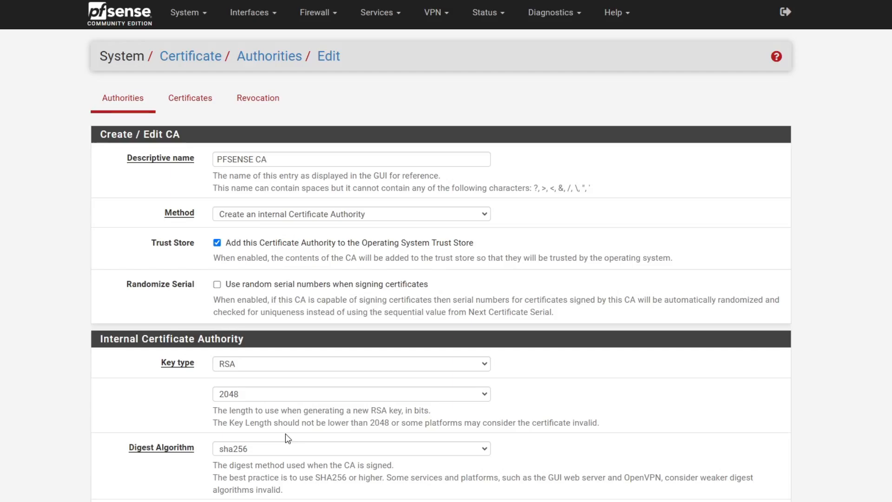
scroll(286, 434, "down", 6)
left_click(238, 460)
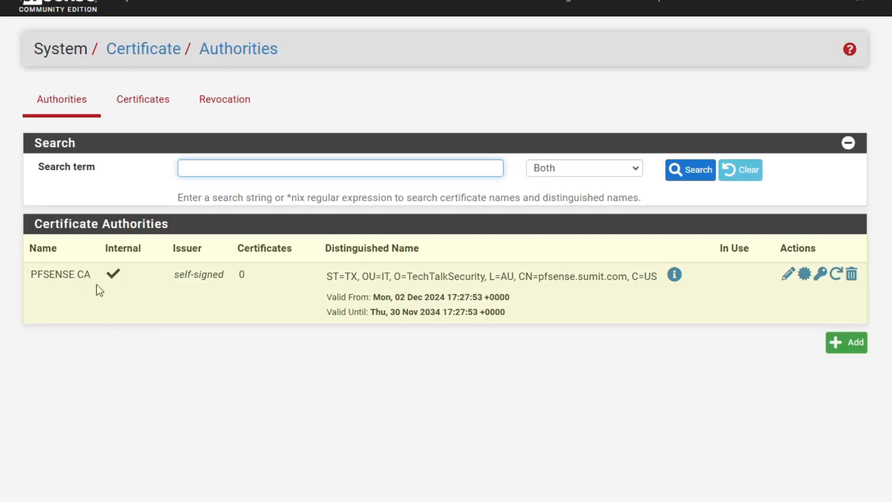
left_click_drag(94, 277, 26, 276)
left_click(143, 362)
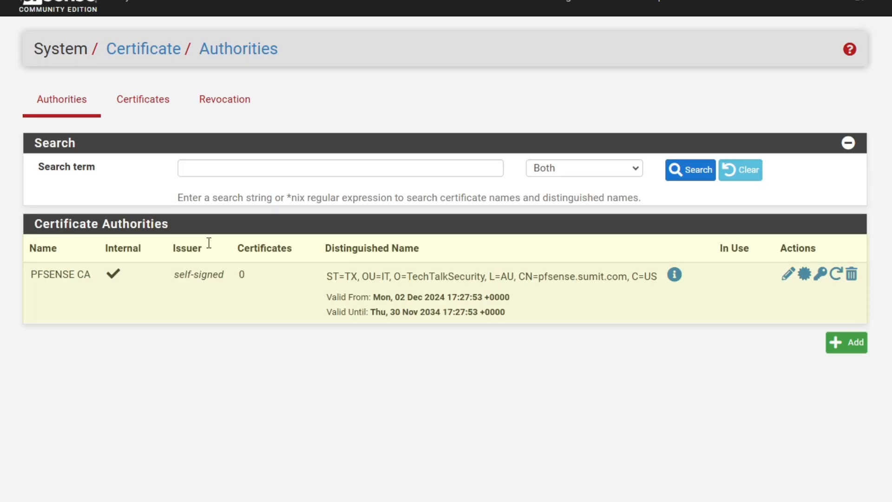
left_click(142, 99)
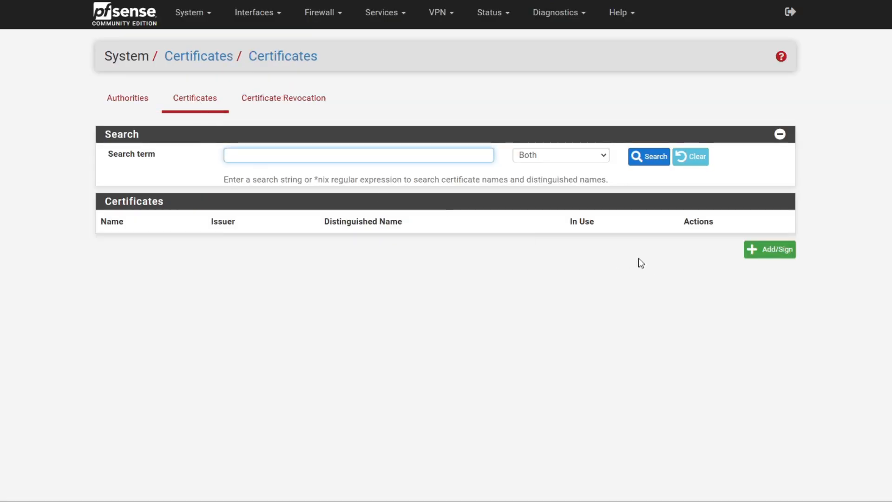
Add an internal certificate named 'OpenVPN Server' signed by PFSENSE CA
left_click(769, 250)
left_click(260, 164)
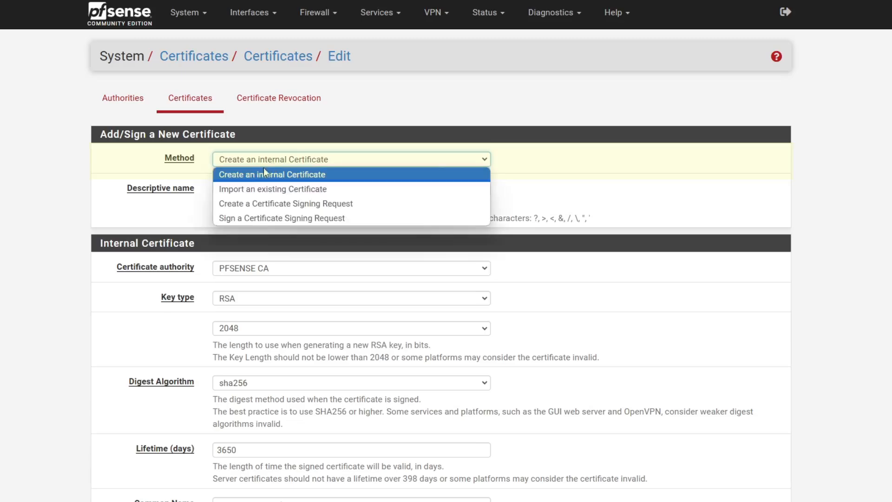
left_click(274, 178)
left_click(238, 188)
type("OpenVPN Server")
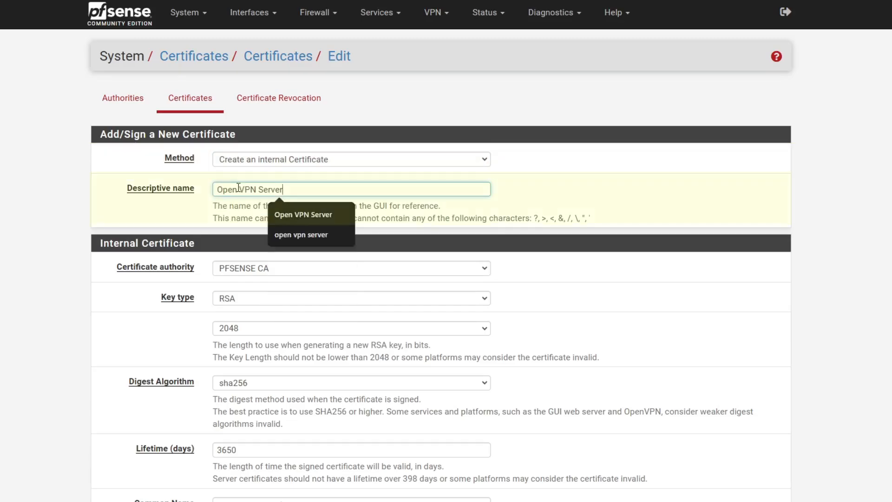
left_click(103, 277)
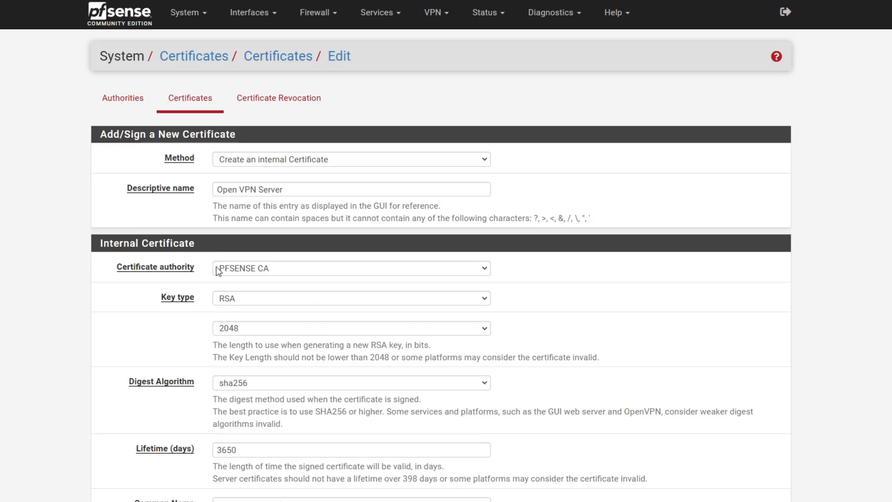
left_click(254, 272)
left_click(263, 284)
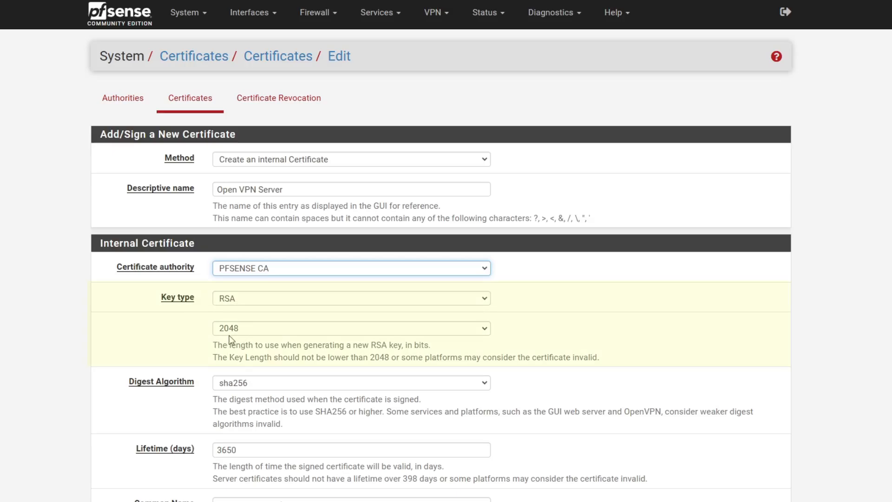
Shorten the certificate lifetime from 3650 to 365 days
scroll(255, 334, "down", 2)
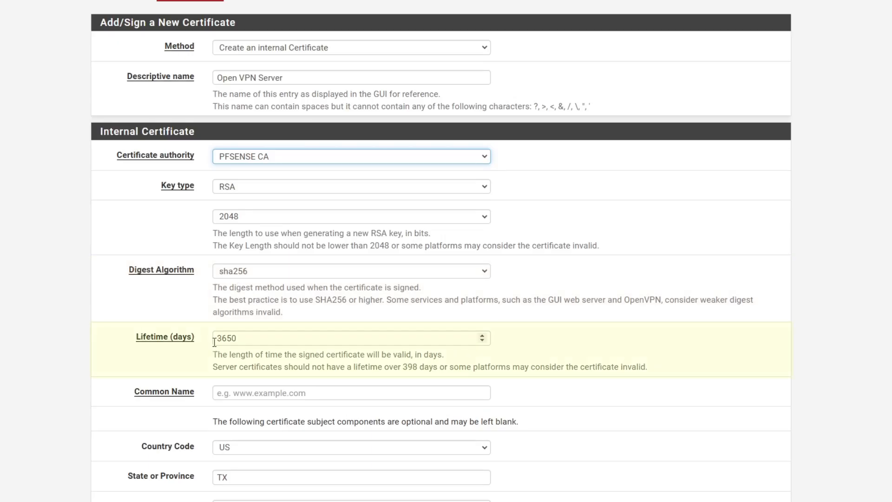
left_click_drag(258, 342, 216, 342)
left_click(170, 362)
left_click(250, 338)
key("BackSpace")
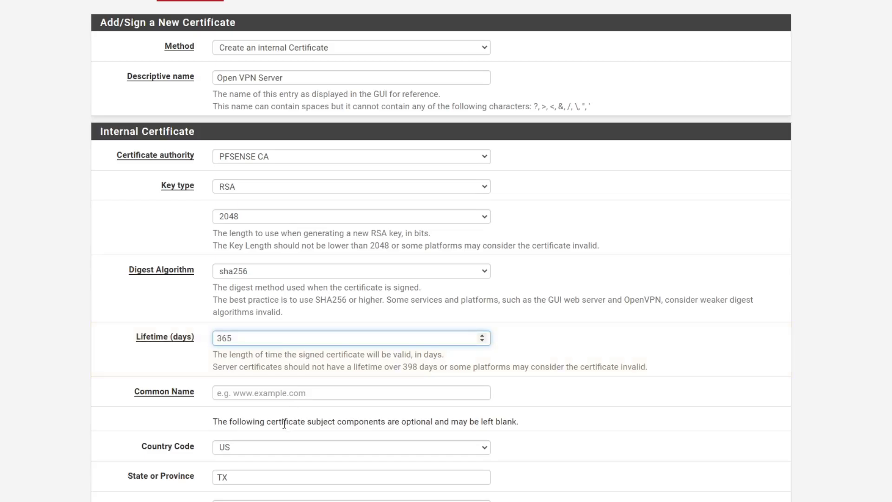
left_click(188, 371)
Set the certificate's common name to openvpn.sumit.com
scroll(190, 374, "down", 2)
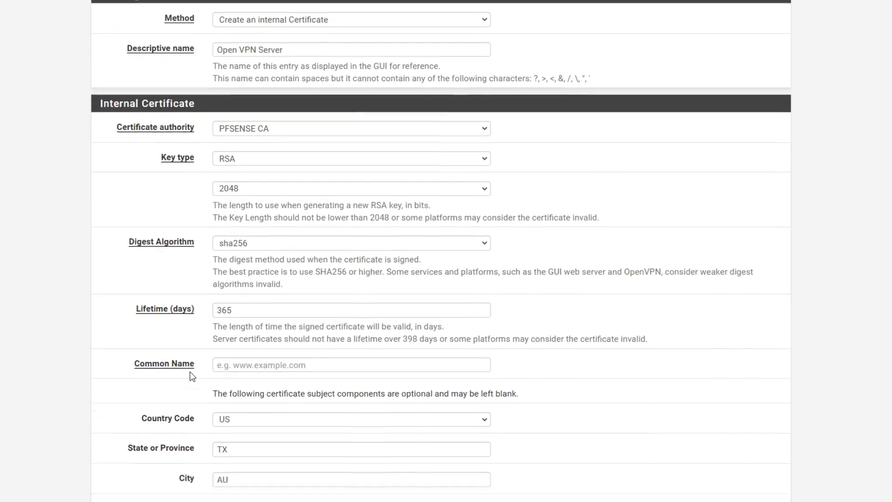
left_click(269, 340)
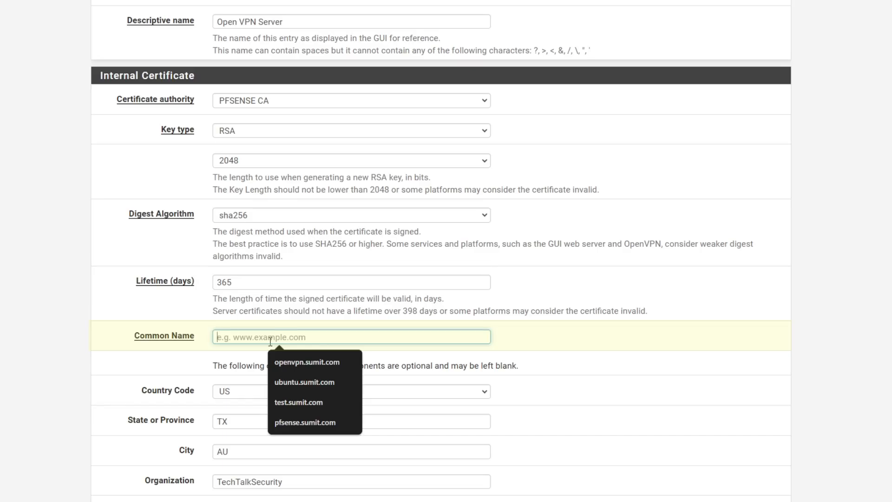
left_click(307, 362)
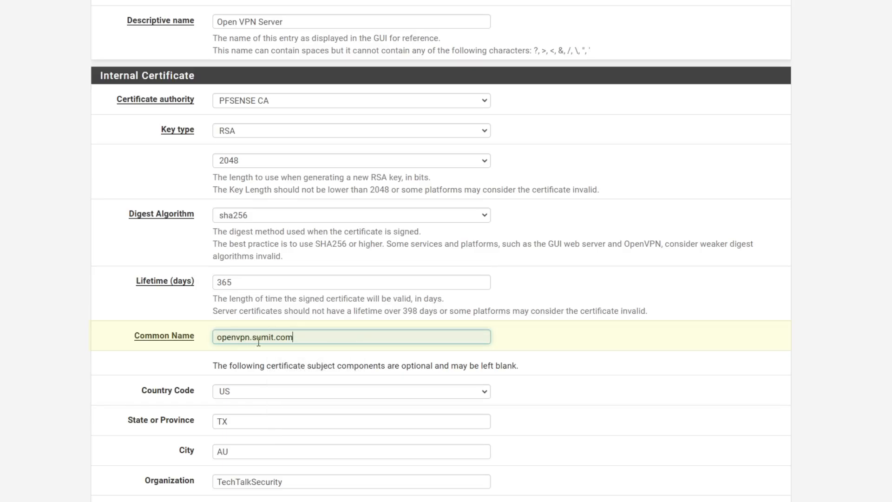
scroll(236, 405, "down", 2)
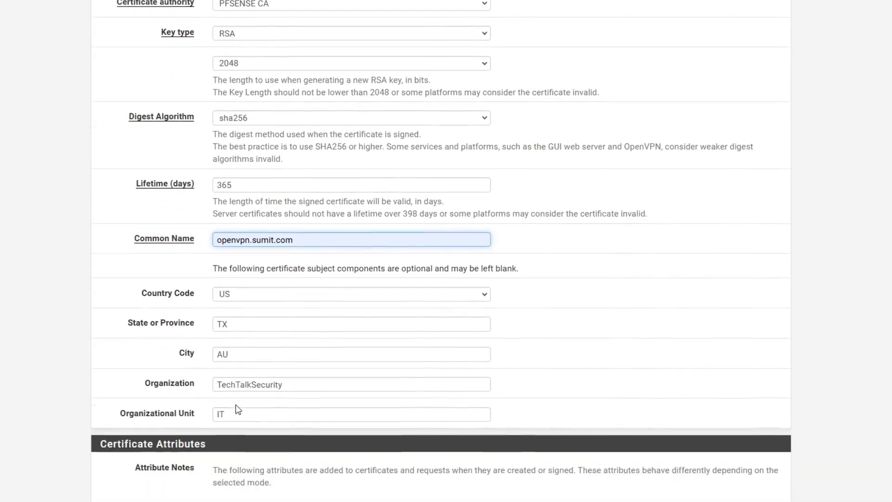
scroll(237, 403, "up", 5)
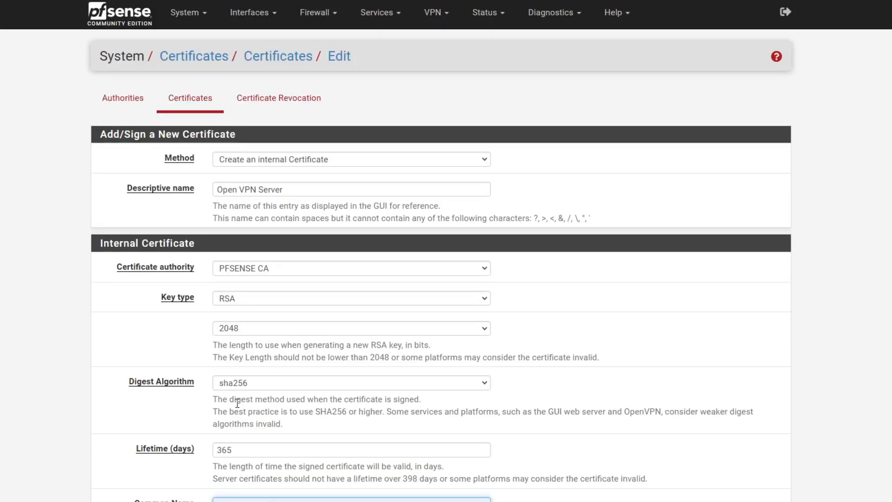
scroll(238, 404, "down", 8)
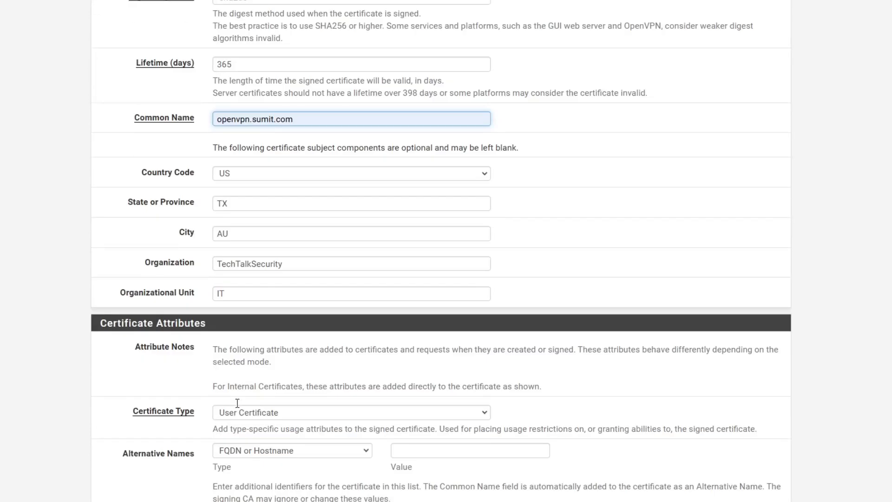
scroll(258, 302, "down", 1)
scroll(259, 306, "down", 1)
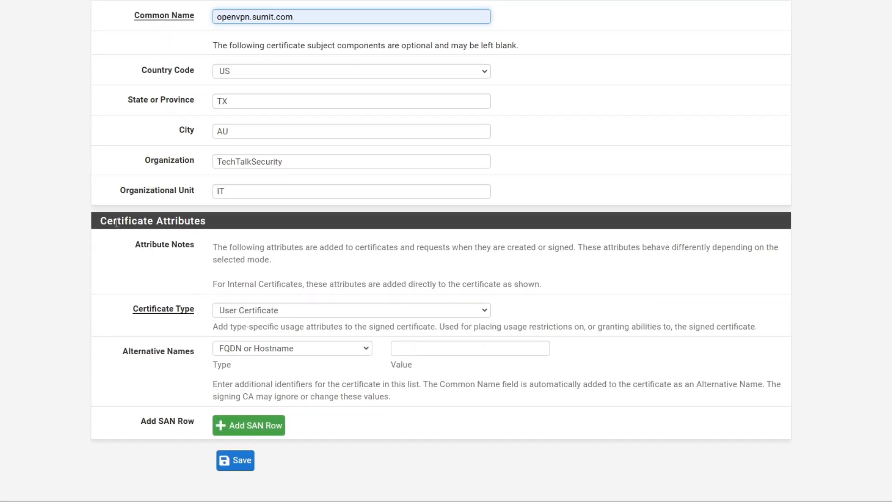
left_click_drag(99, 220, 209, 220)
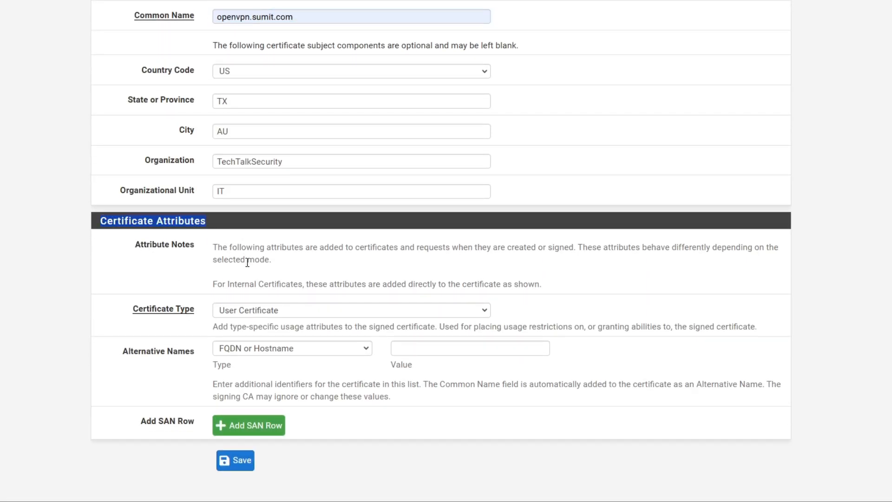
left_click(263, 314)
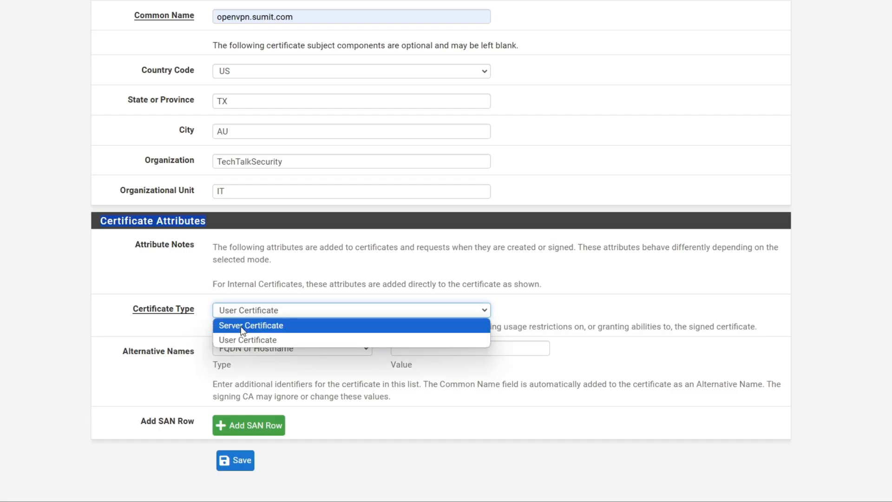
Make it a Server Certificate with IP alternative name 192.168.0.109
left_click(250, 327)
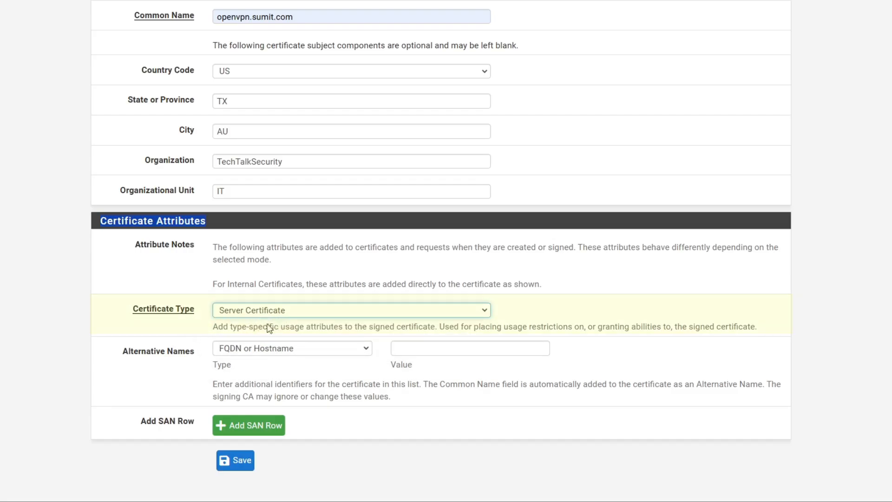
left_click(248, 351)
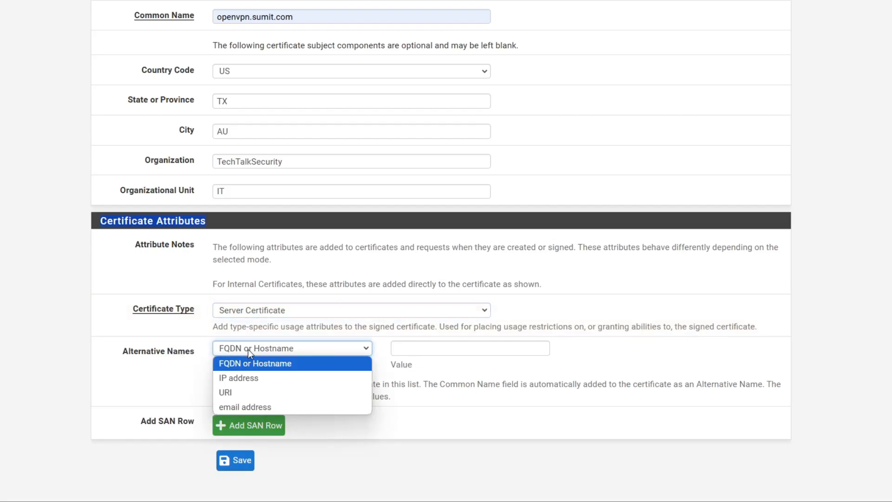
left_click(255, 376)
left_click(413, 348)
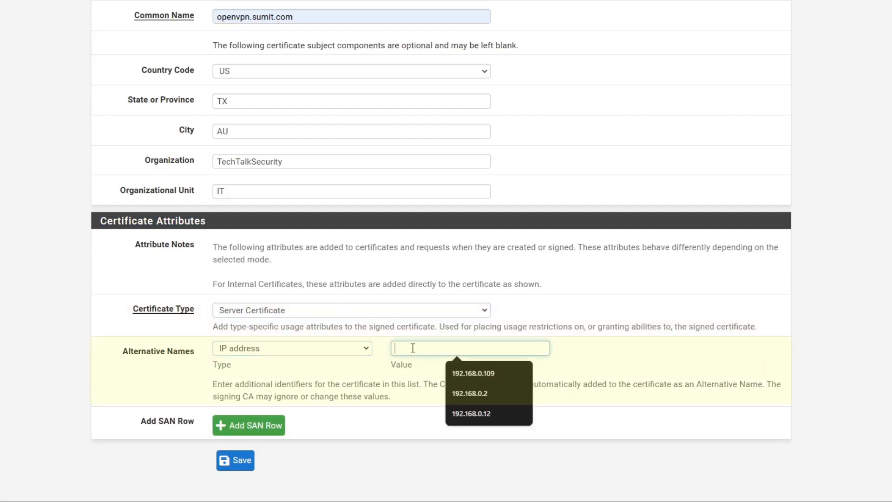
left_click(491, 373)
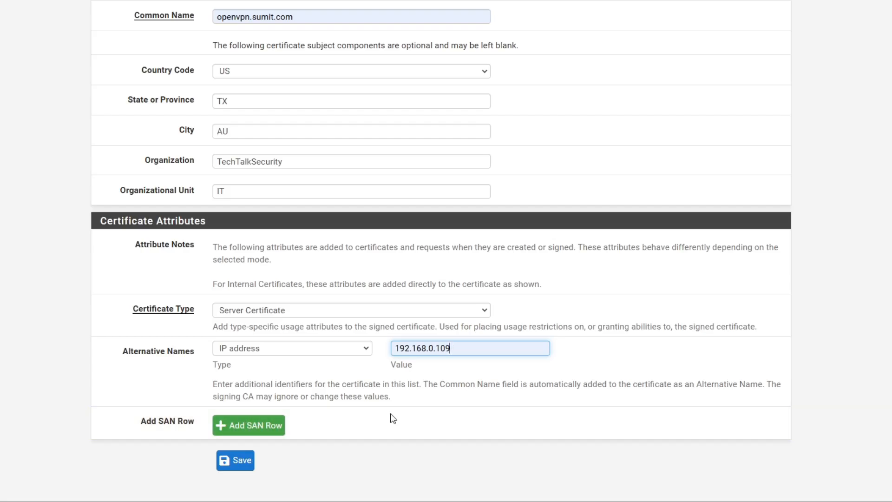
left_click(429, 409)
Save the Open VPN Server certificate
scroll(376, 394, "up", 1)
scroll(376, 394, "up", 7)
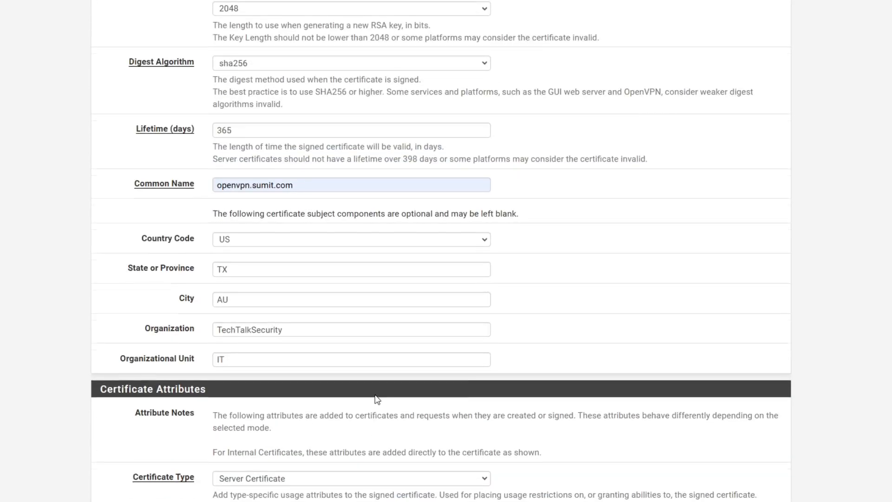
scroll(378, 400, "down", 2)
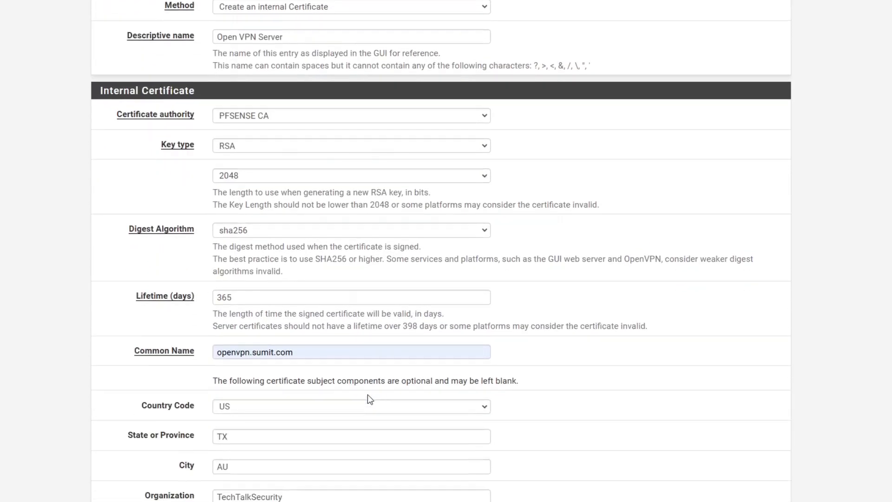
scroll(279, 390, "down", 5)
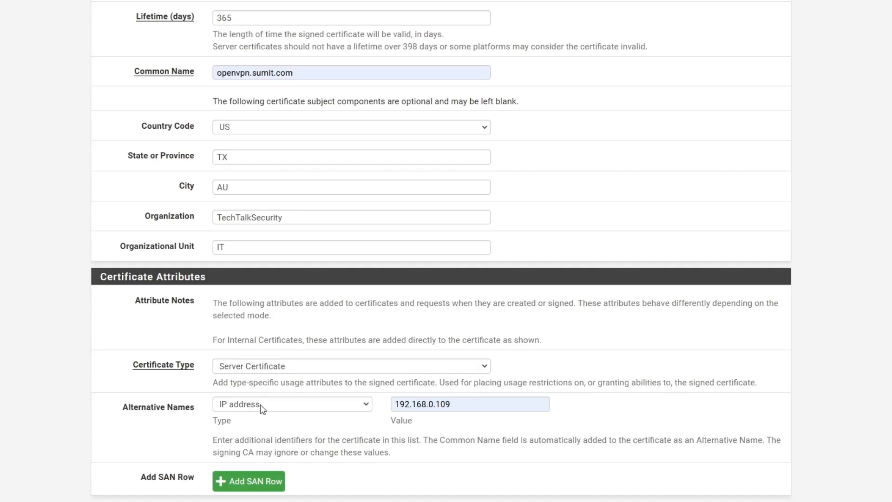
scroll(261, 437, "down", 1)
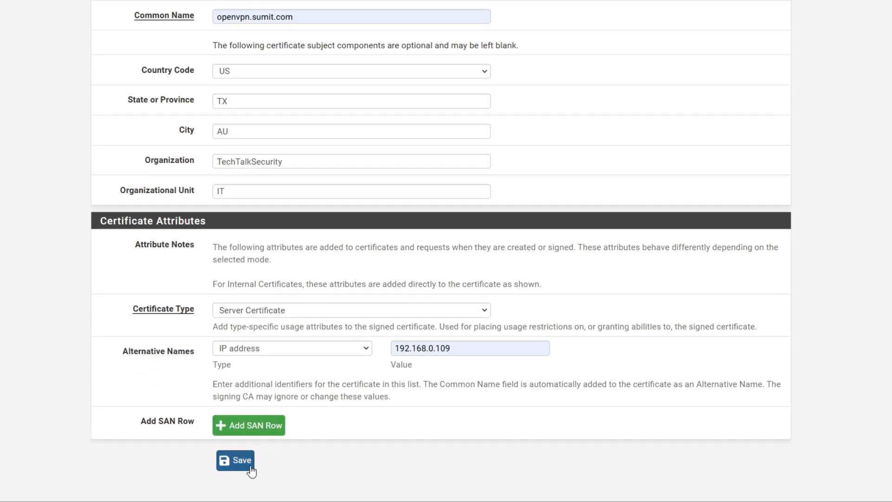
left_click(247, 467)
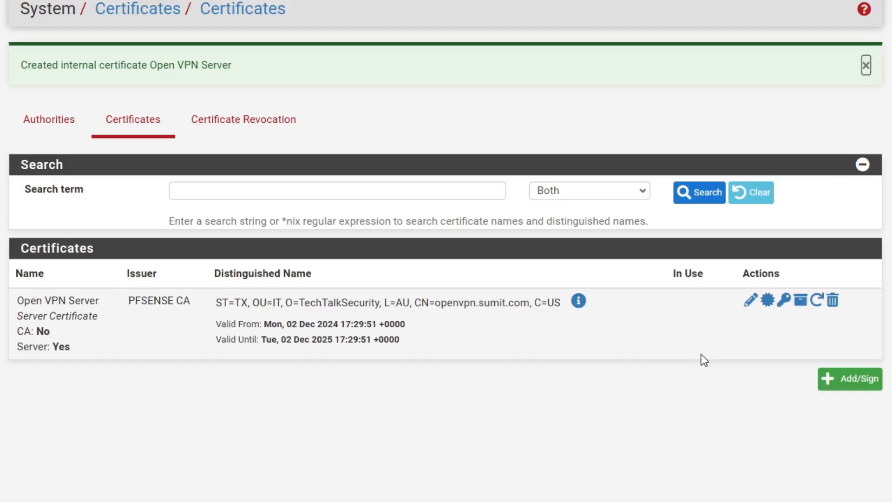
Review the Open VPN Server entry in the certificates list, issued by PFSENSE CA
left_click(46, 134)
left_click(120, 72)
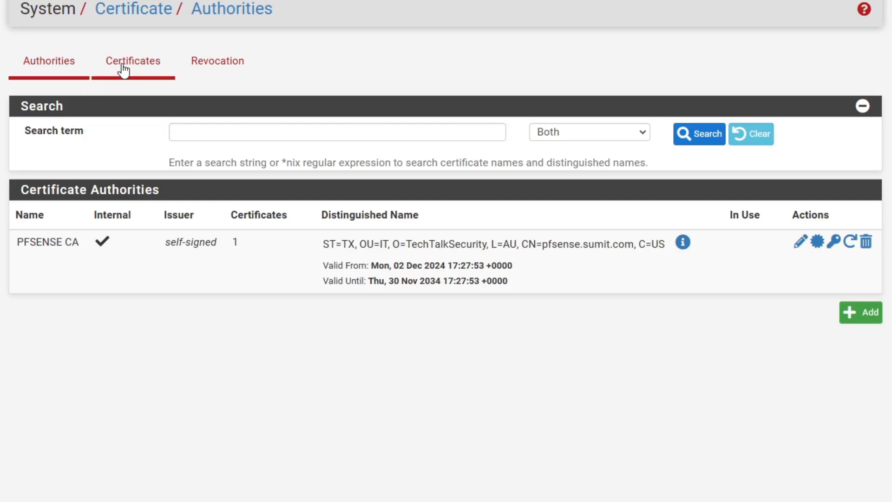
left_click_drag(198, 241, 128, 241)
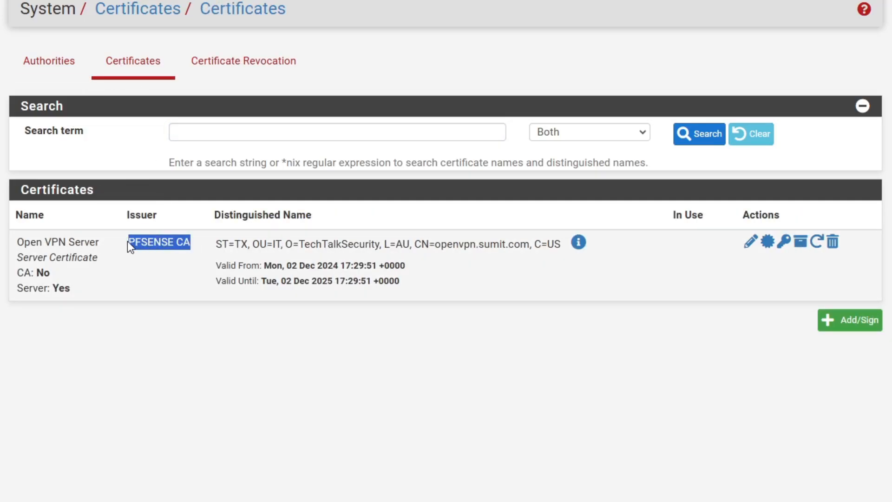
left_click(191, 343)
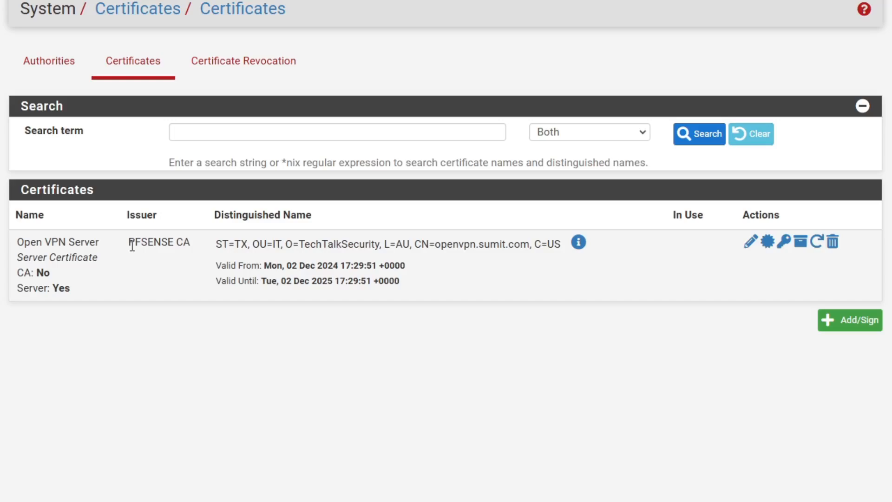
left_click_drag(142, 243, 193, 249)
left_click(261, 372)
left_click_drag(131, 246, 194, 247)
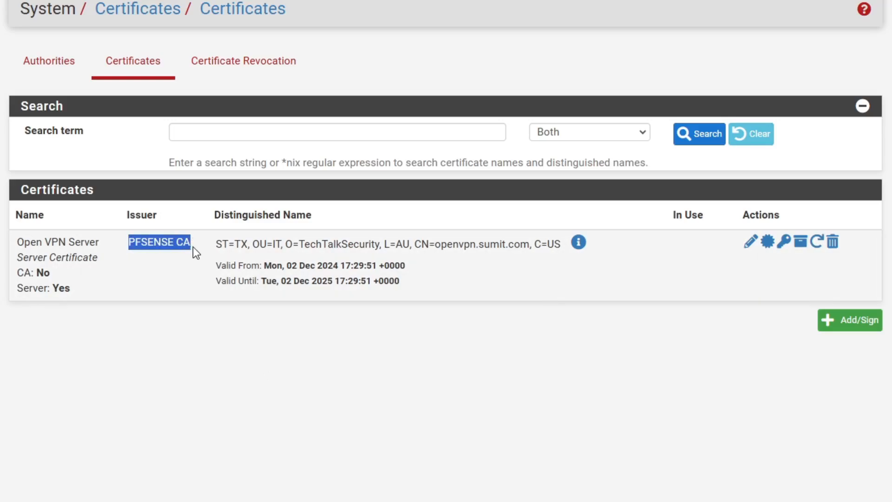
left_click(309, 339)
left_click_drag(412, 282, 18, 238)
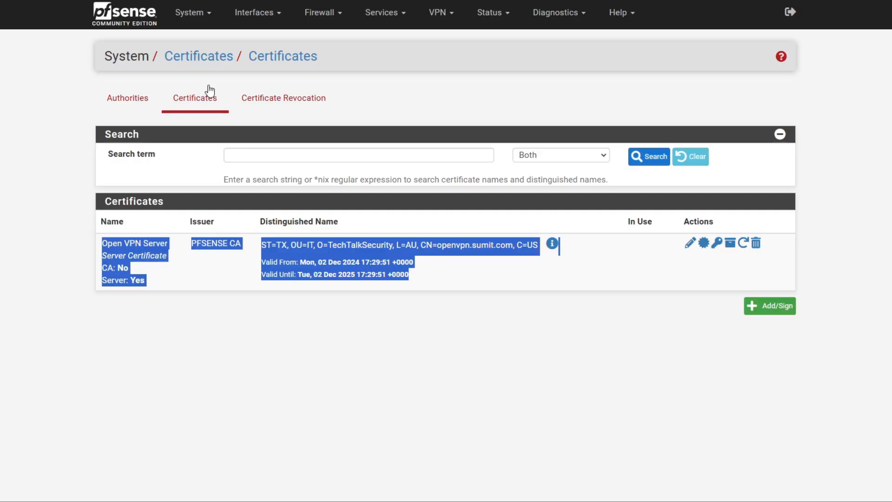
left_click(187, 18)
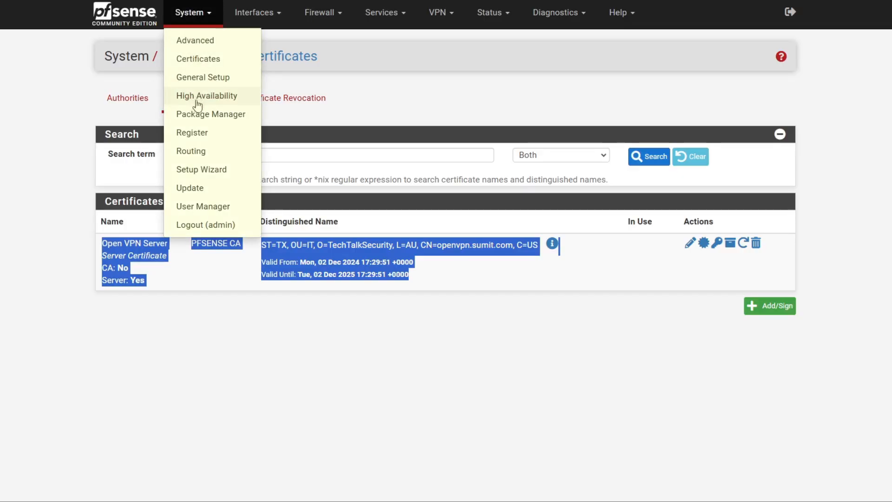
In User Manager, add a new user named 'test' and enter its password twice
left_click(203, 207)
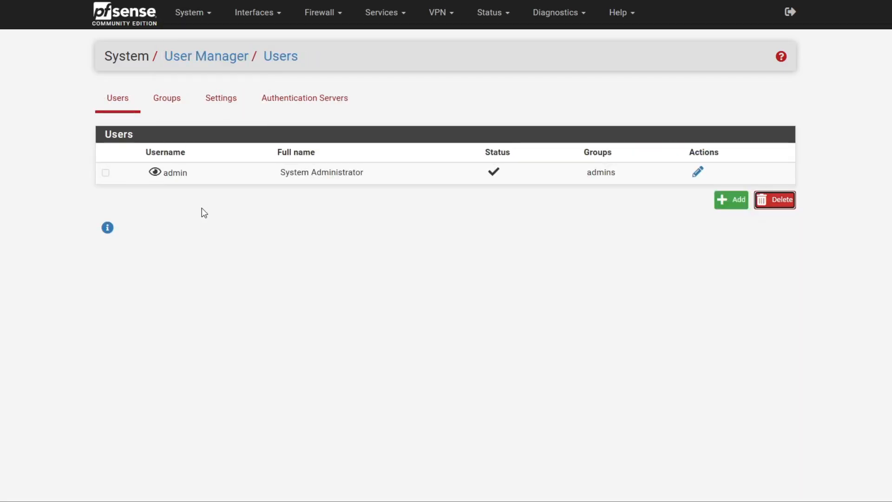
left_click(726, 200)
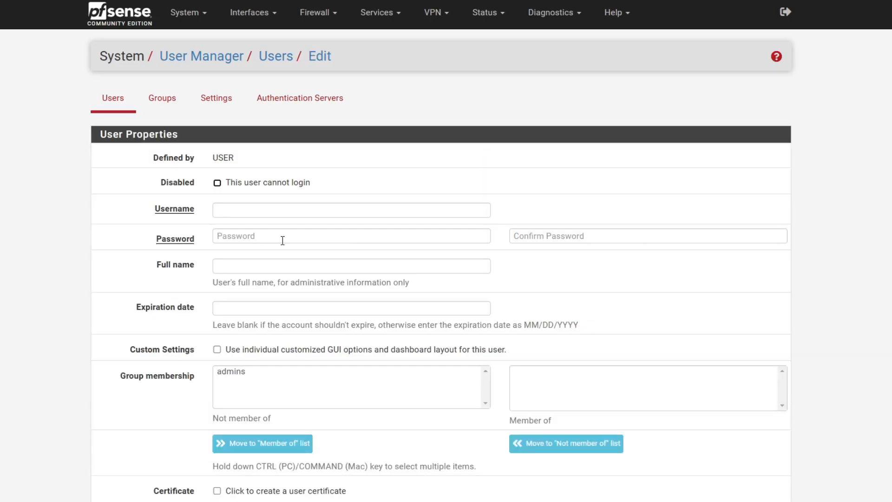
left_click(273, 210)
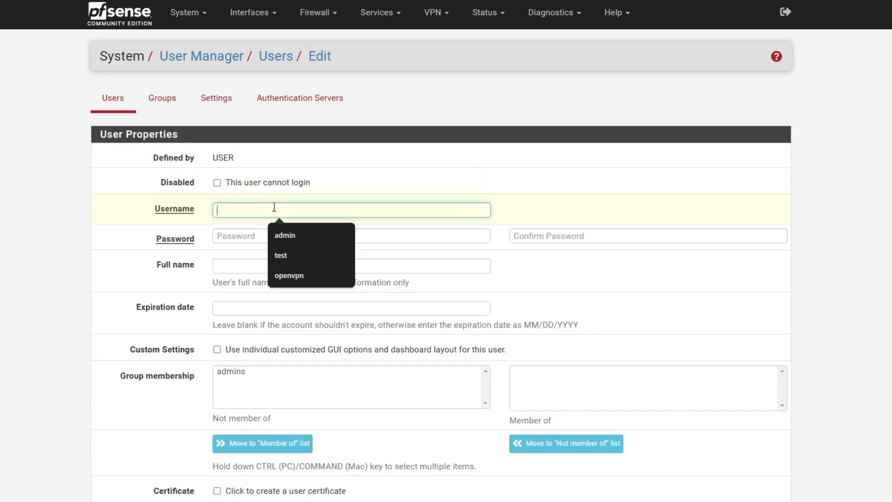
type("test")
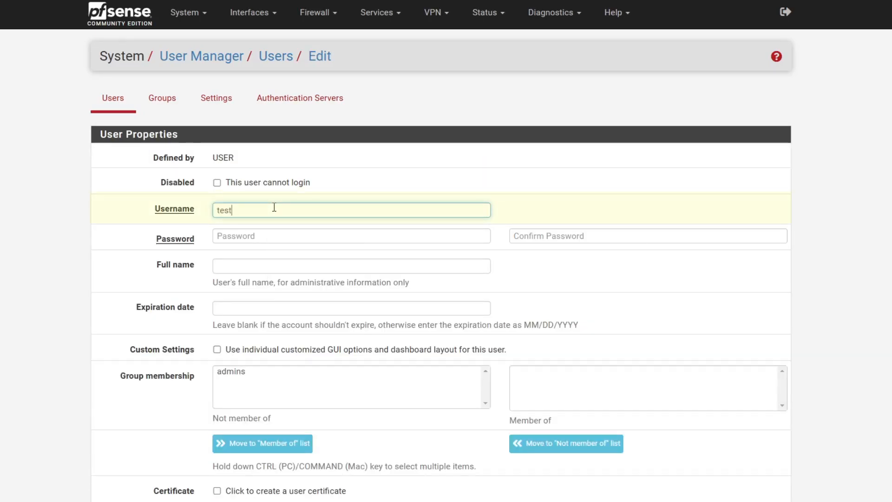
left_click(251, 238)
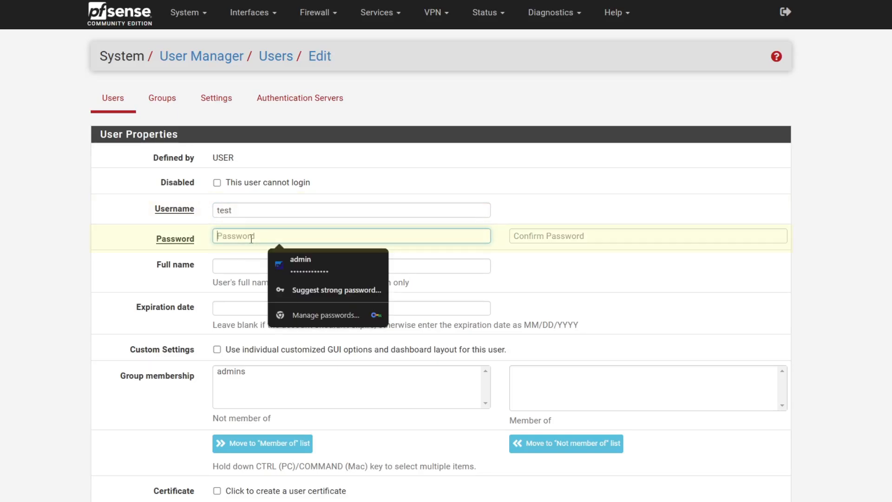
type("pfsense")
left_click(544, 237)
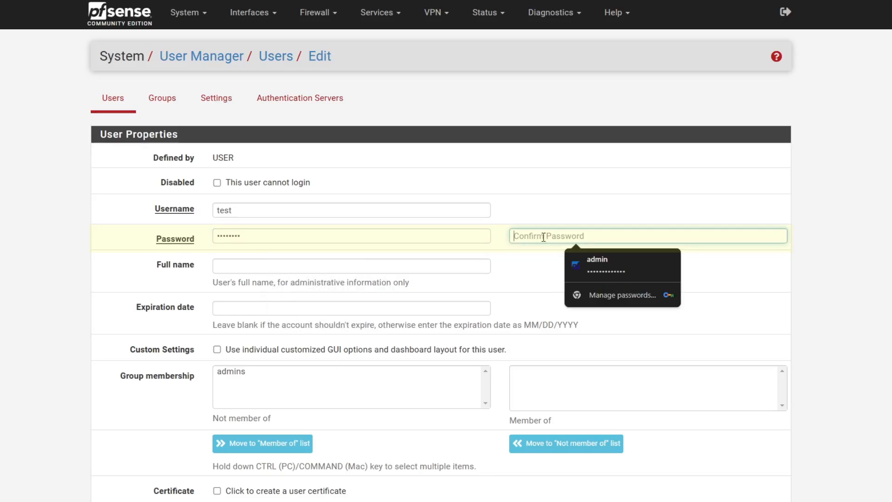
type("pfsense")
Enable a user certificate for test, signed by PFSENSE CA
left_click(181, 350)
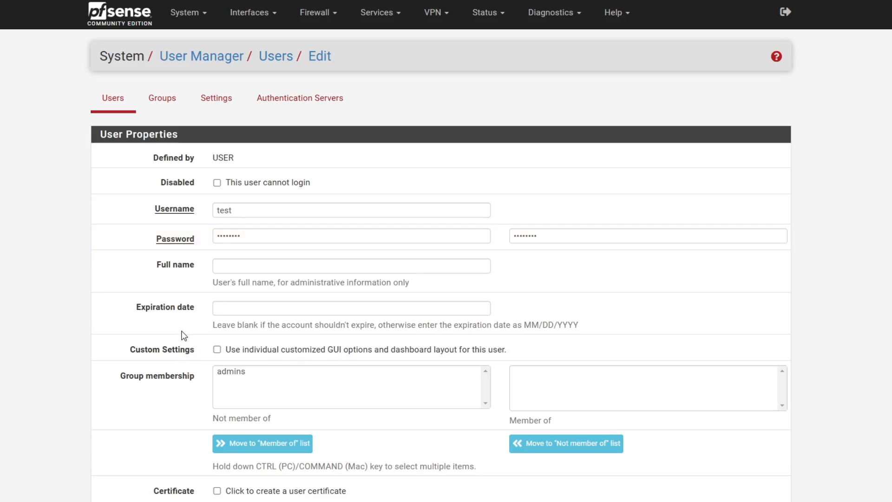
scroll(184, 336, "down", 3)
scroll(184, 336, "down", 1)
left_click_drag(204, 332, 173, 329)
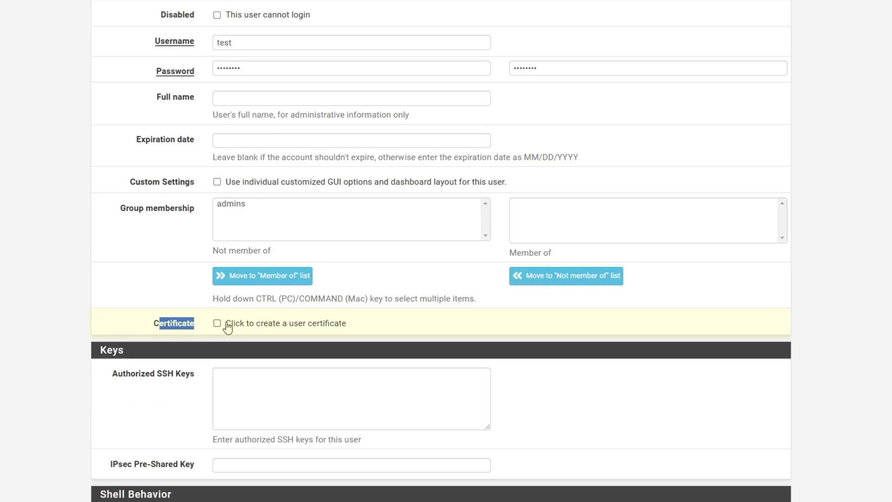
left_click(217, 323)
left_click(86, 383)
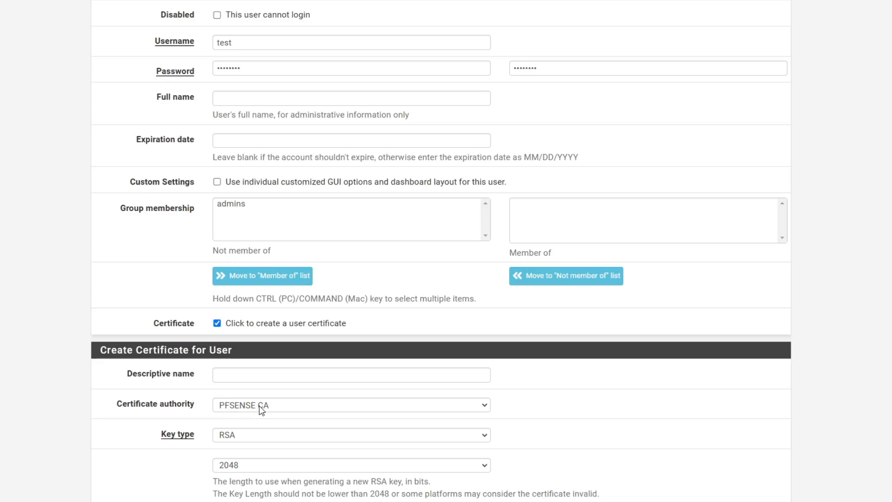
left_click(261, 377)
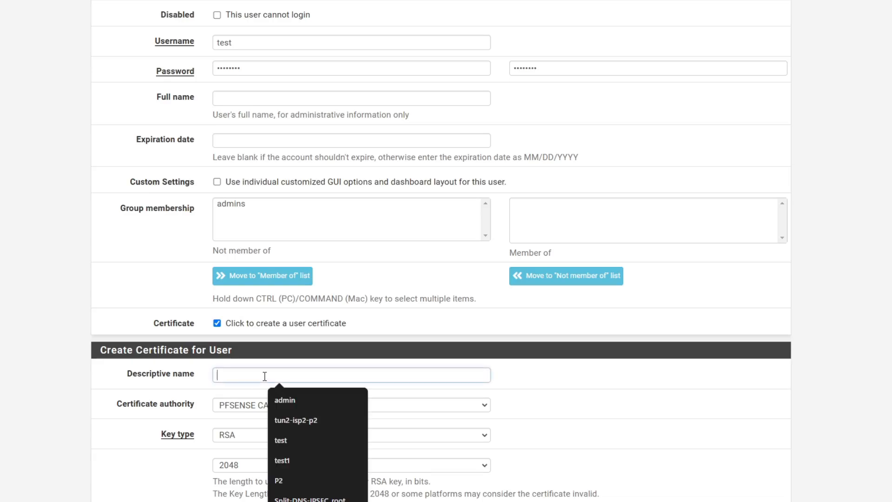
left_click(174, 393)
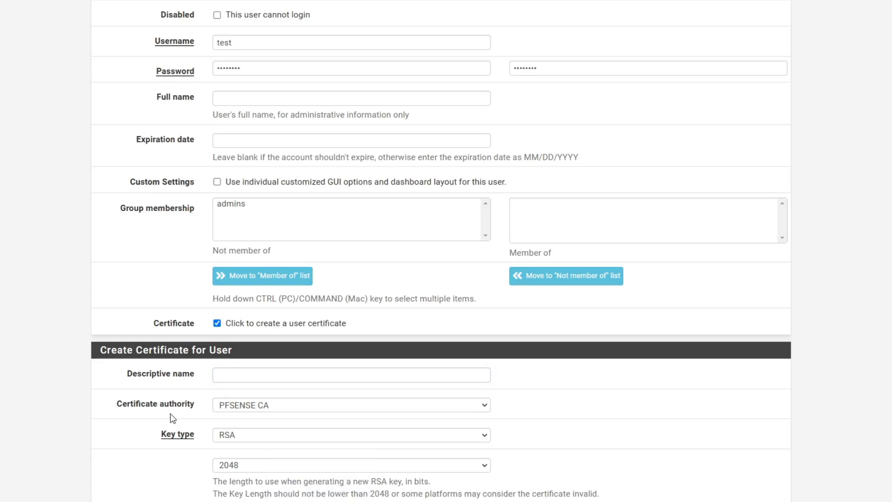
left_click_drag(118, 404, 191, 405)
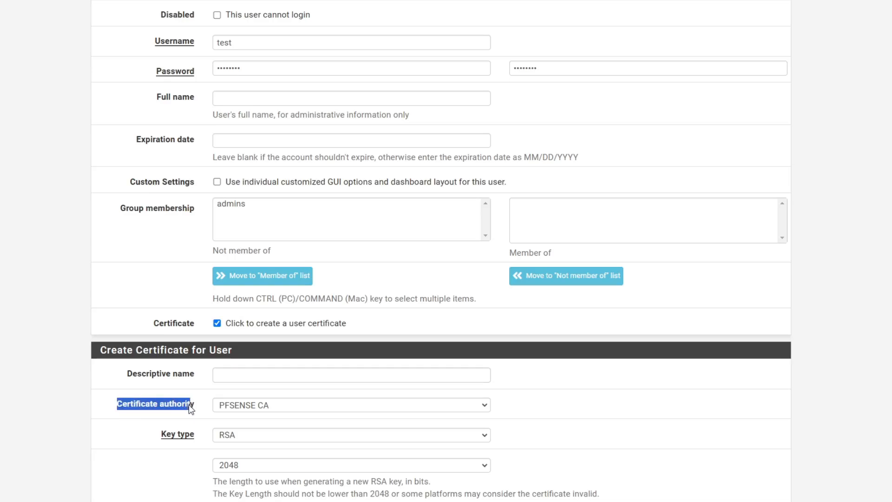
left_click(272, 405)
left_click(274, 422)
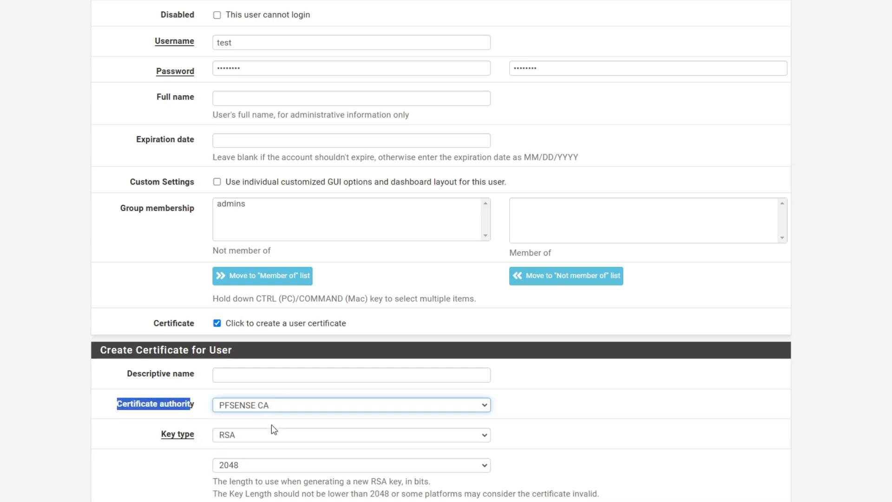
left_click(139, 431)
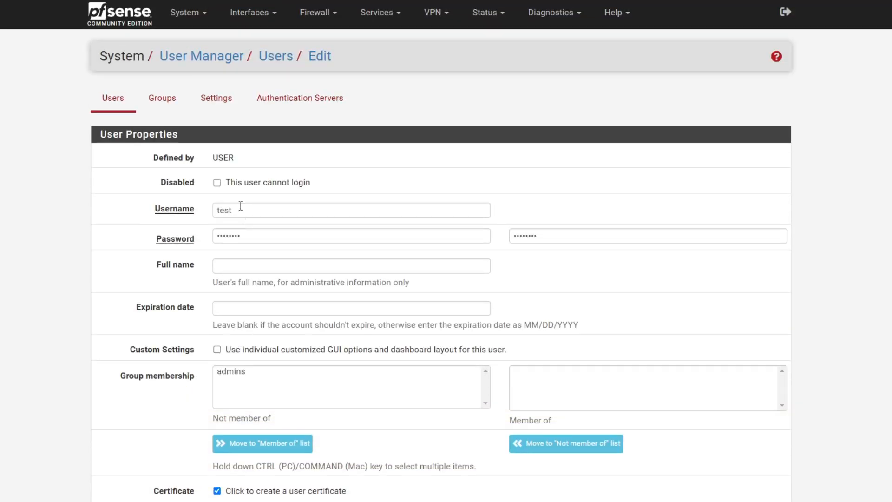
Shorten the user certificate lifetime to 365 days and save the user
scroll(230, 334, "down", 5)
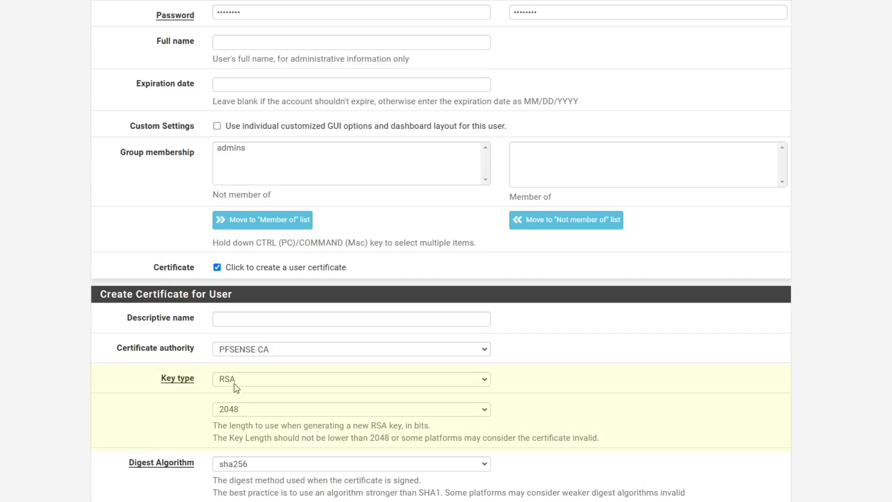
scroll(248, 412, "down", 2)
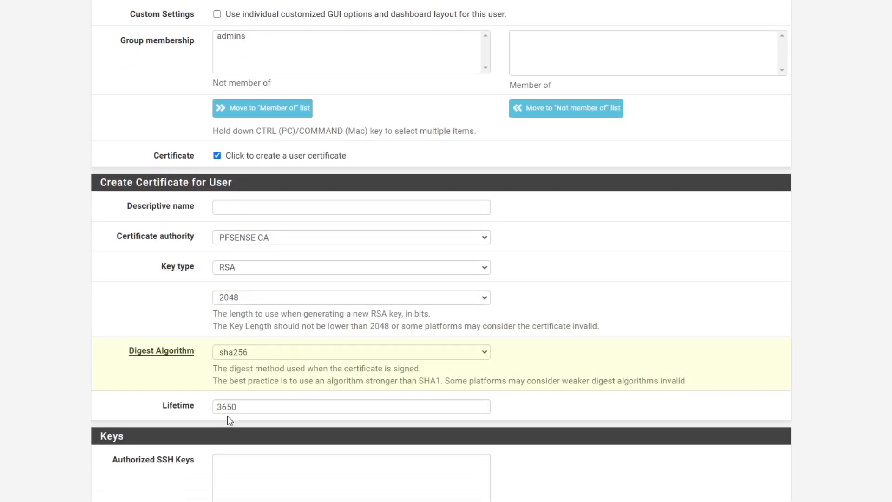
left_click(254, 406)
key("BackSpace")
scroll(134, 363, "down", 5)
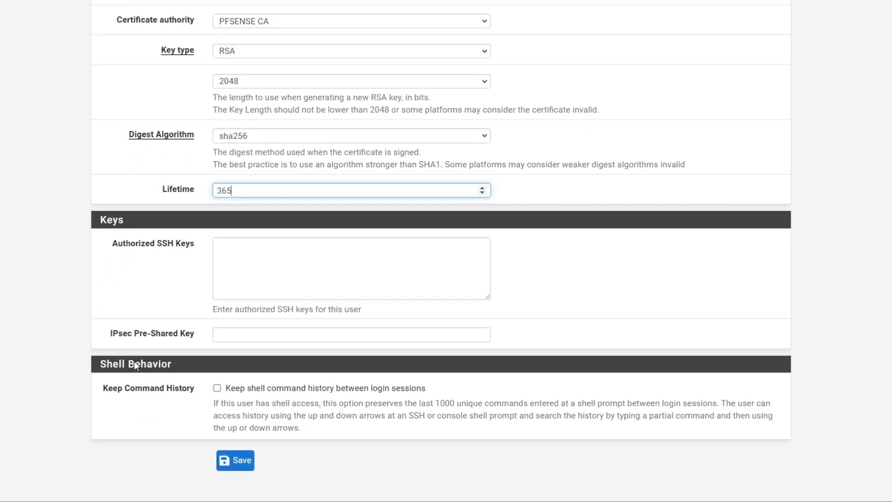
left_click(228, 460)
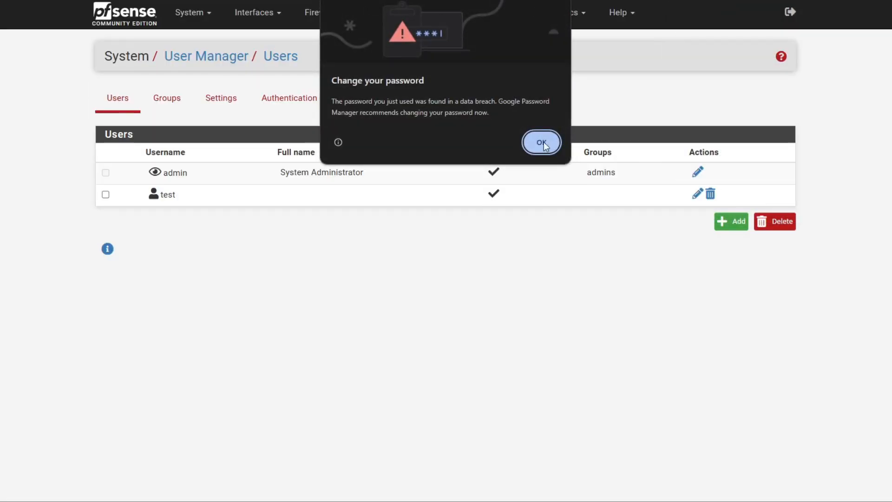
left_click(549, 147)
Dismiss the browser's save-password prompt and highlight the new test user
left_click(796, 158)
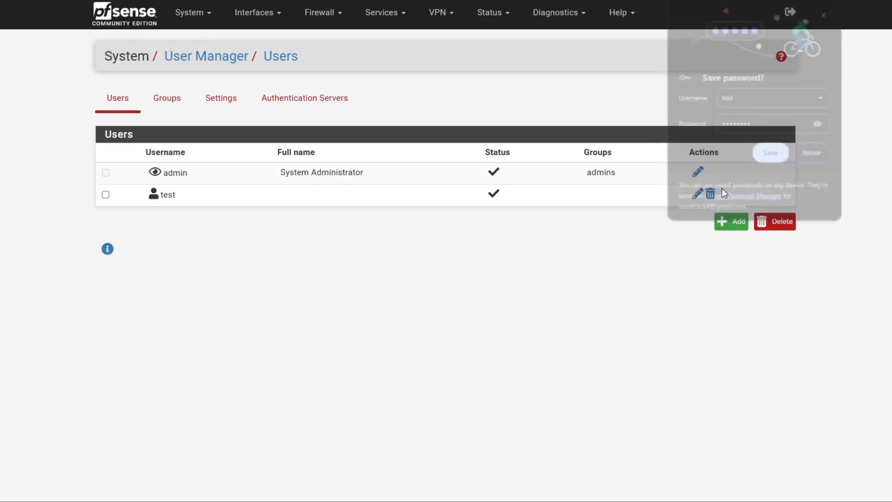
left_click_drag(177, 196, 160, 195)
left_click(215, 258)
left_click(408, 225)
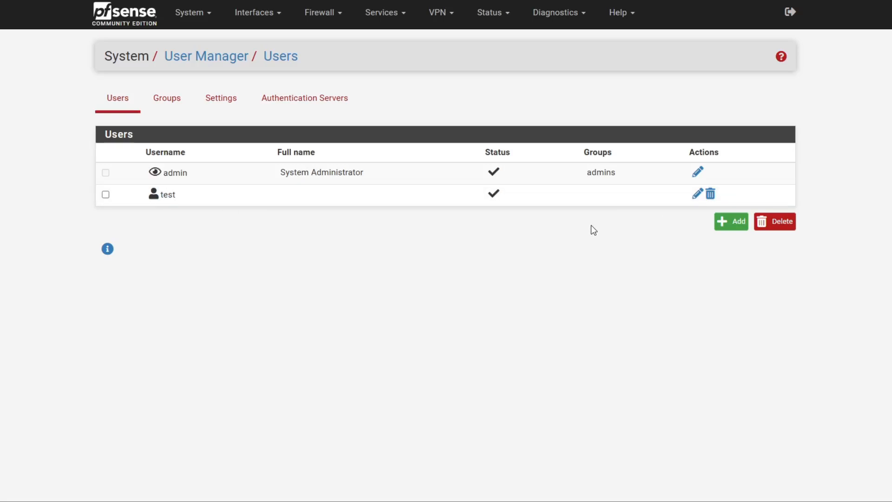
Go through System to the Certificates list
left_click(200, 13)
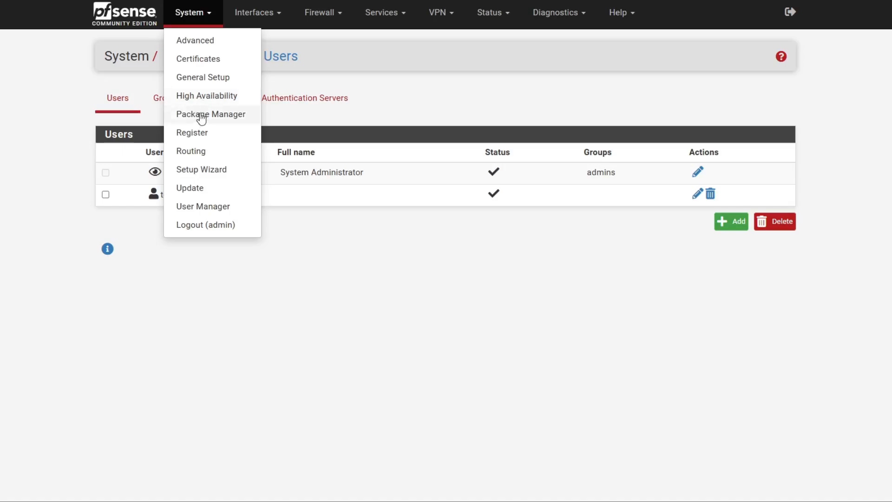
left_click(209, 59)
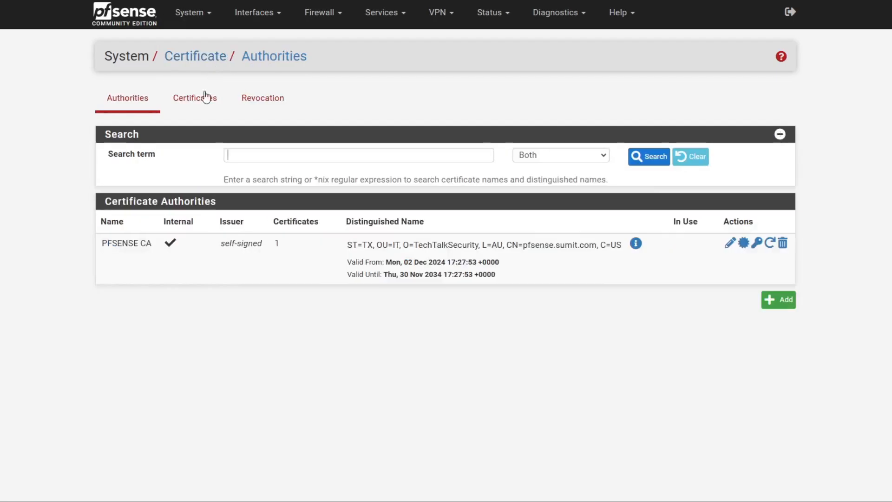
left_click(181, 99)
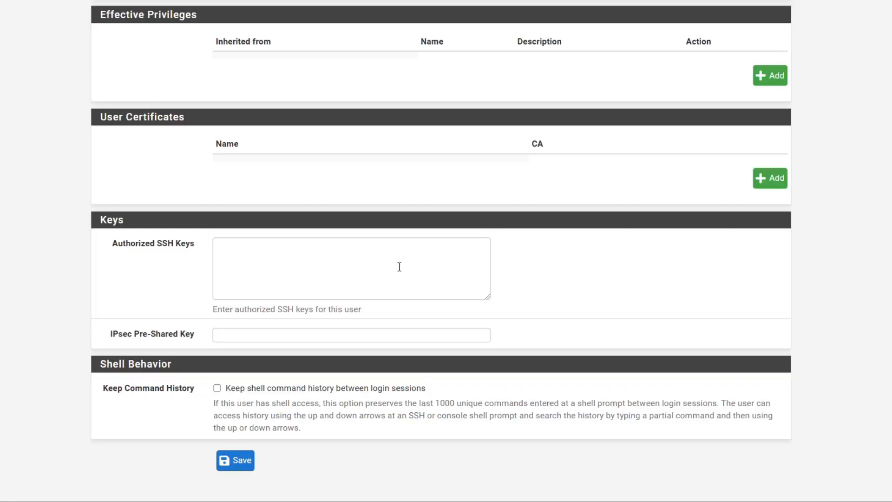
scroll(401, 248, "up", 2)
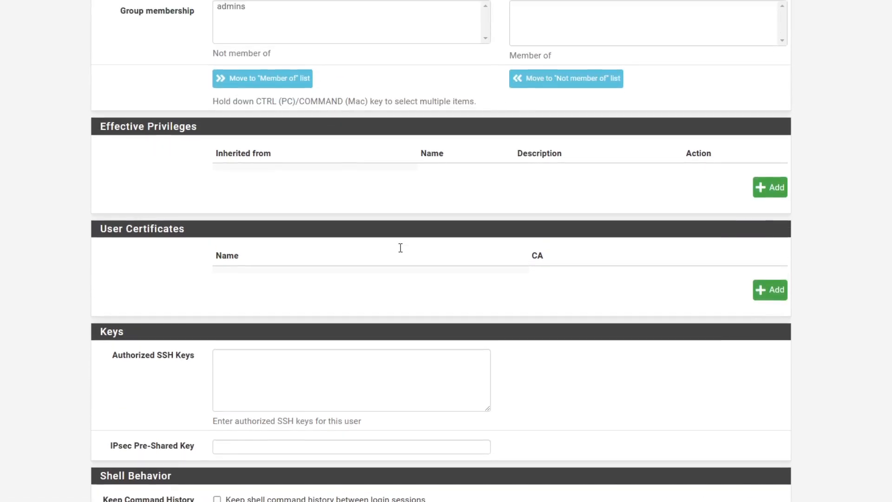
Add a new certificate from PFSENSE CA for the user with common name test.sumit.com, typed User Certificate
scroll(400, 242, "down", 2)
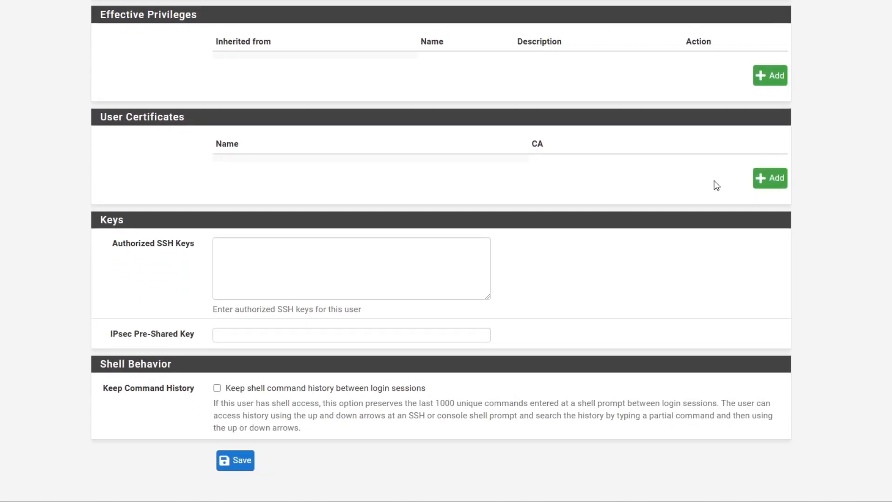
left_click(768, 179)
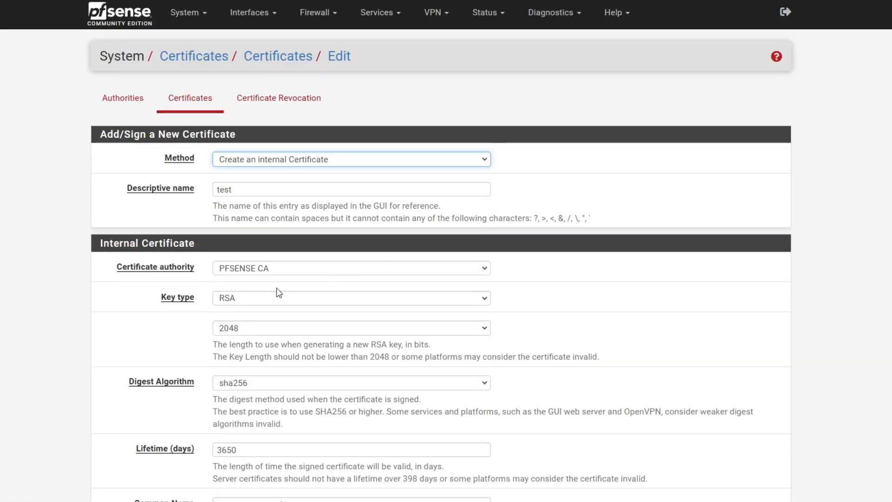
left_click(101, 325)
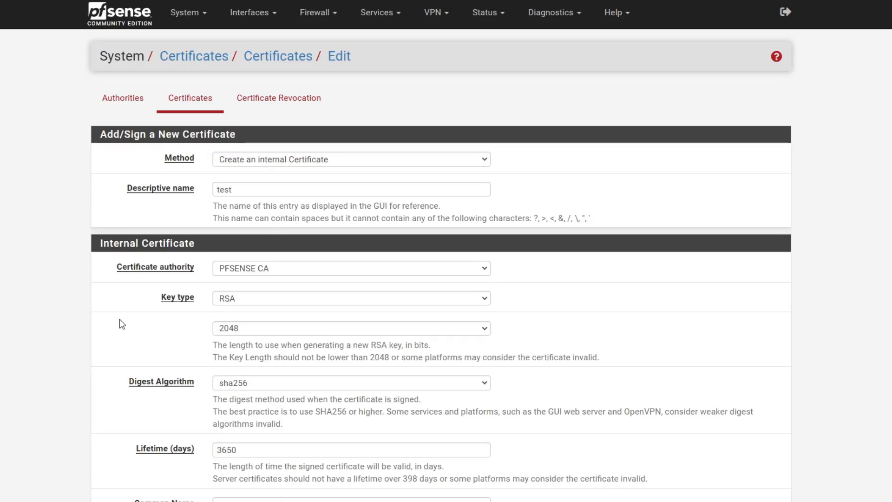
scroll(152, 320, "down", 4)
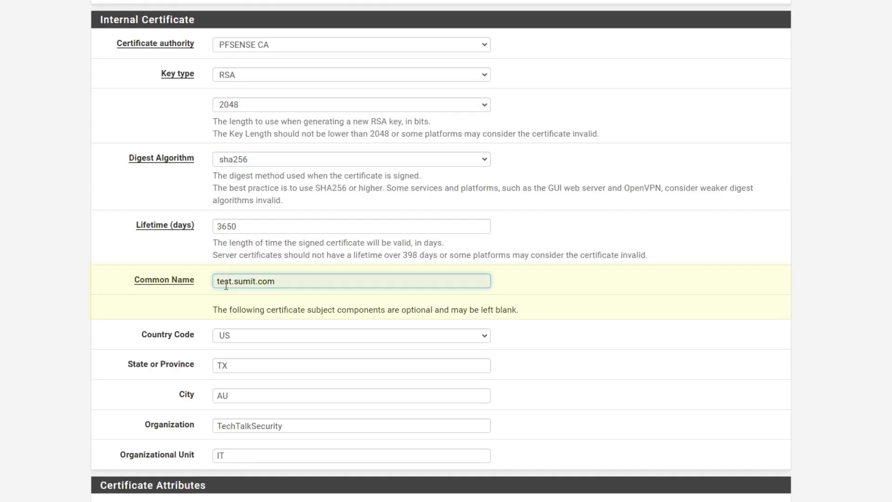
scroll(281, 285, "up", 5)
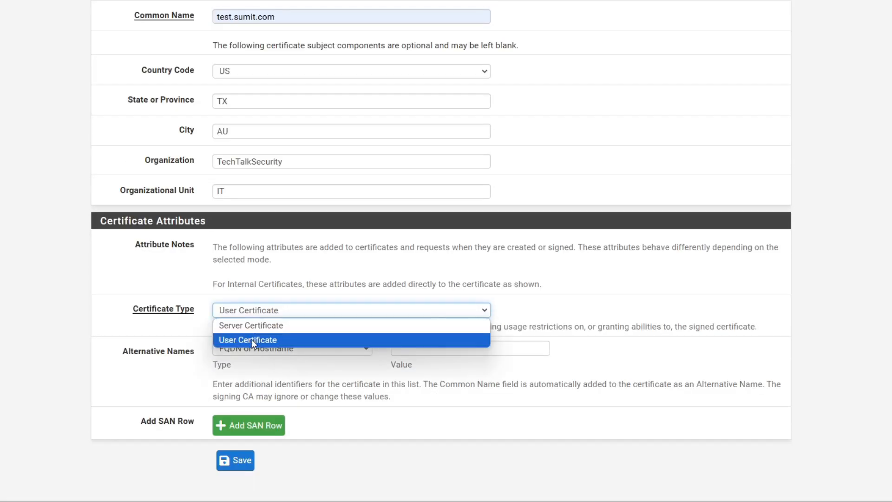
left_click(252, 339)
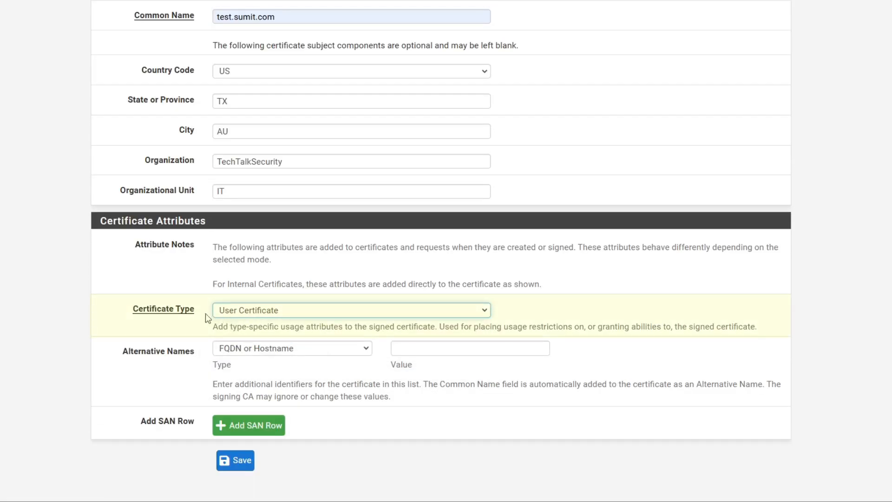
left_click_drag(134, 310, 194, 310)
left_click(339, 385)
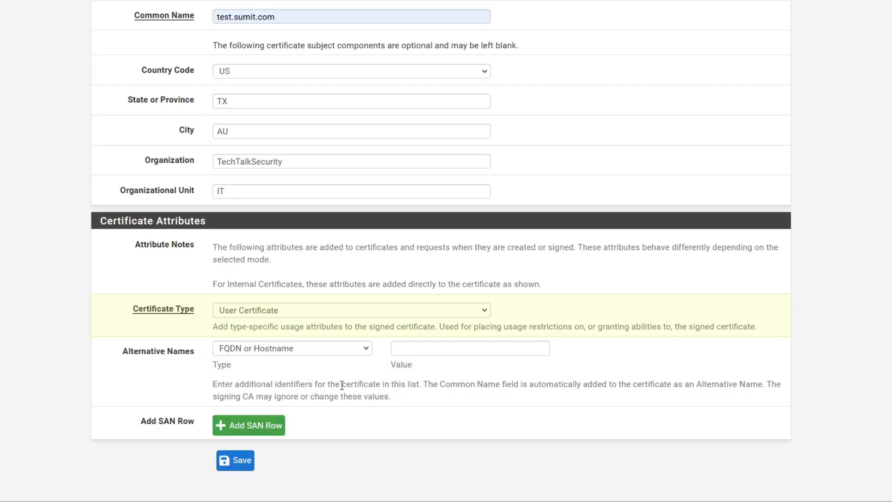
Add an IP address alternative name with value 192.168.0.12
left_click(371, 351)
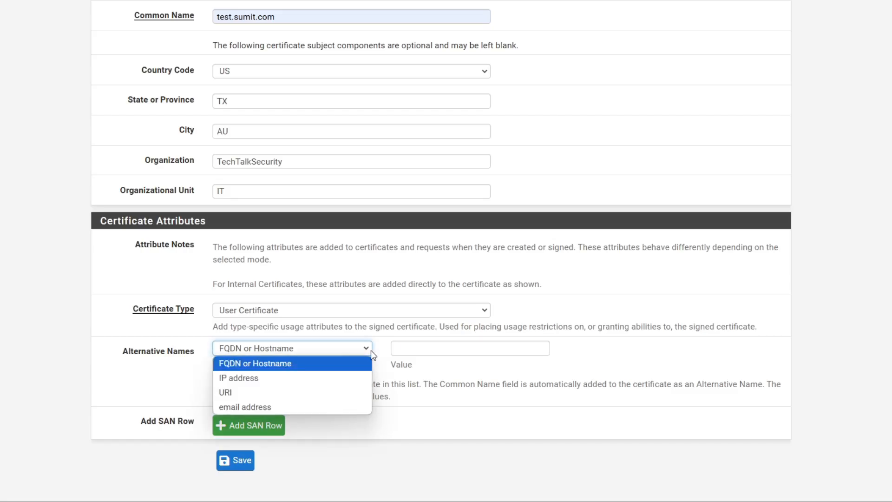
left_click(274, 378)
left_click(432, 354)
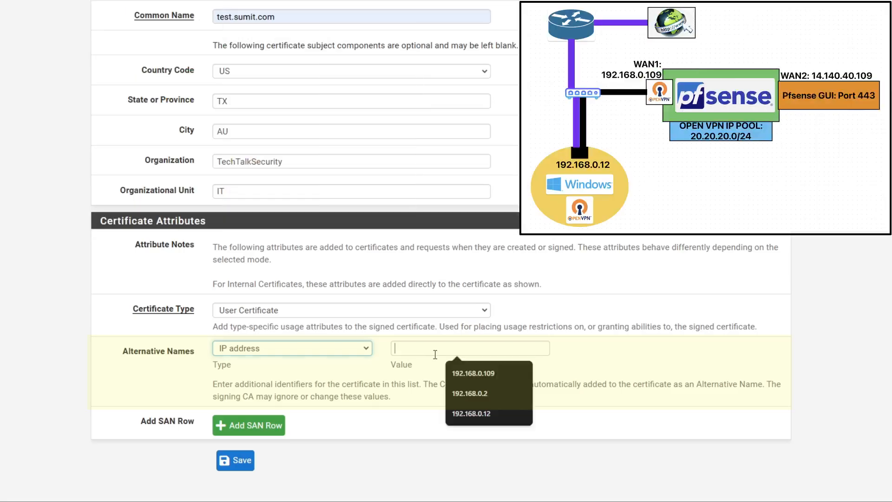
left_click(475, 413)
left_click(437, 376)
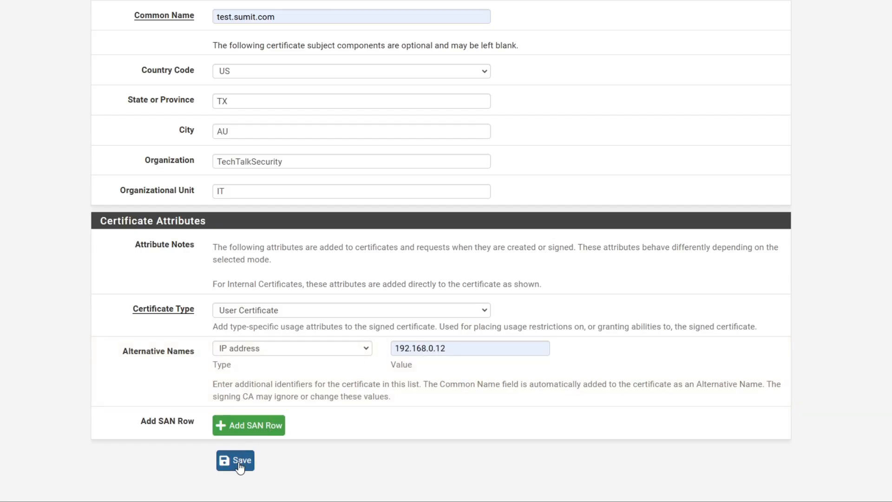
Review the new test certificate issued by PFSENSE CA and save the user
scroll(404, 291, "down", 10)
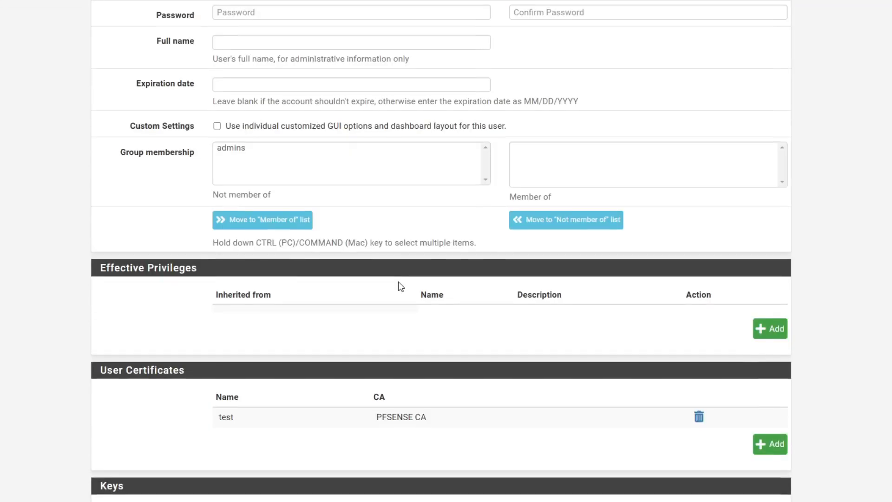
scroll(398, 281, "down", 1)
left_click_drag(242, 186, 212, 184)
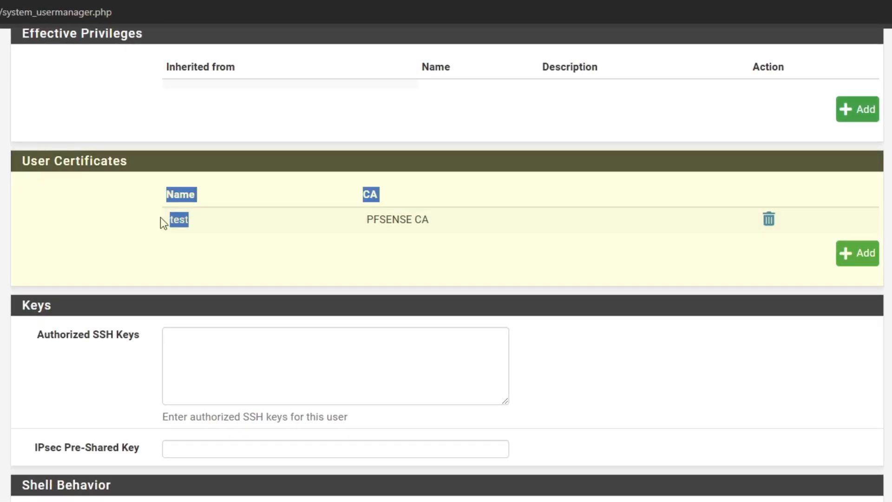
left_click(107, 225)
left_click(177, 223)
left_click_drag(196, 223, 188, 223)
left_click_drag(461, 223, 358, 223)
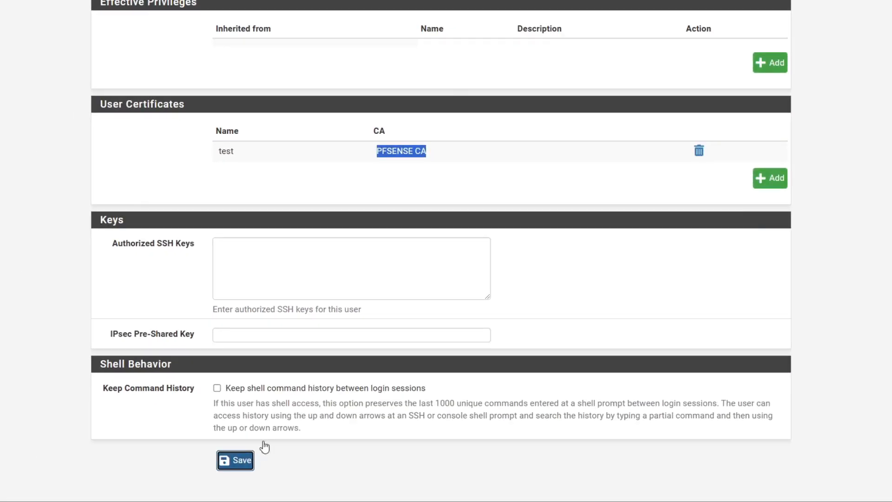
left_click(246, 459)
Confirm test is listed under System > Certificates as a User Cert
left_click(190, 14)
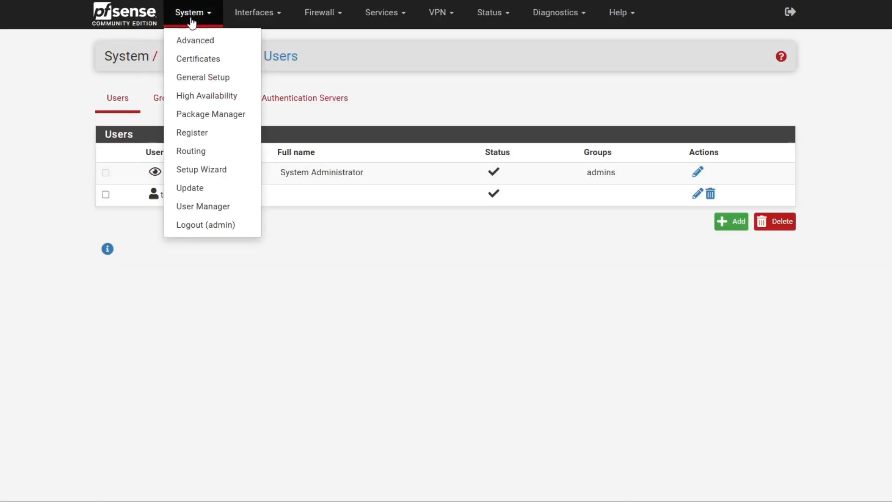
left_click(221, 61)
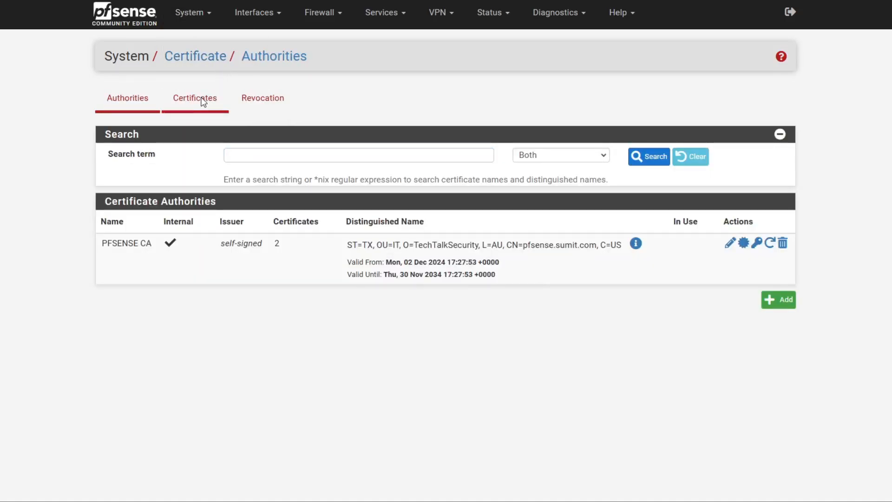
left_click(203, 102)
left_click_drag(188, 302, 96, 299)
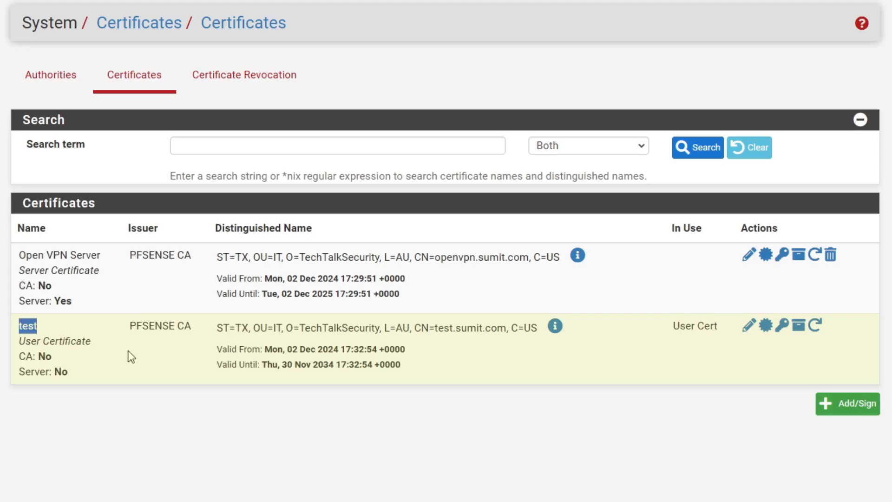
left_click(132, 357)
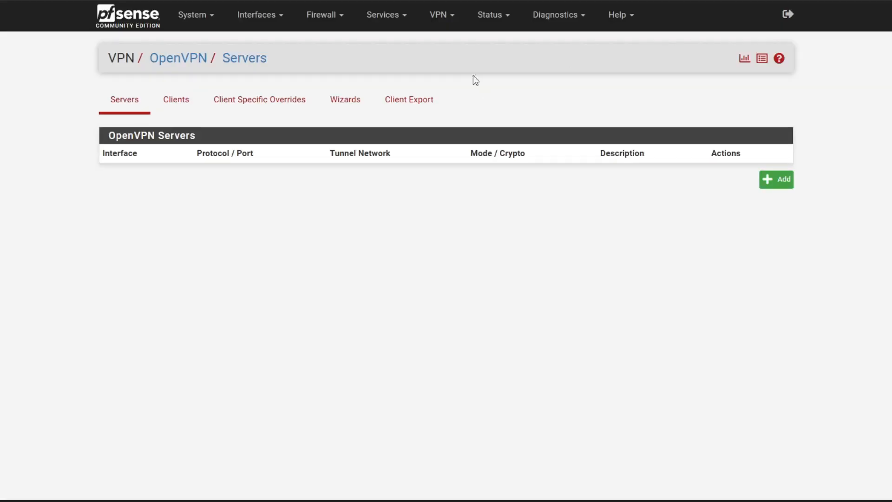
Add a new OpenVPN server with the description 'OPNVPN Server'
left_click(450, 18)
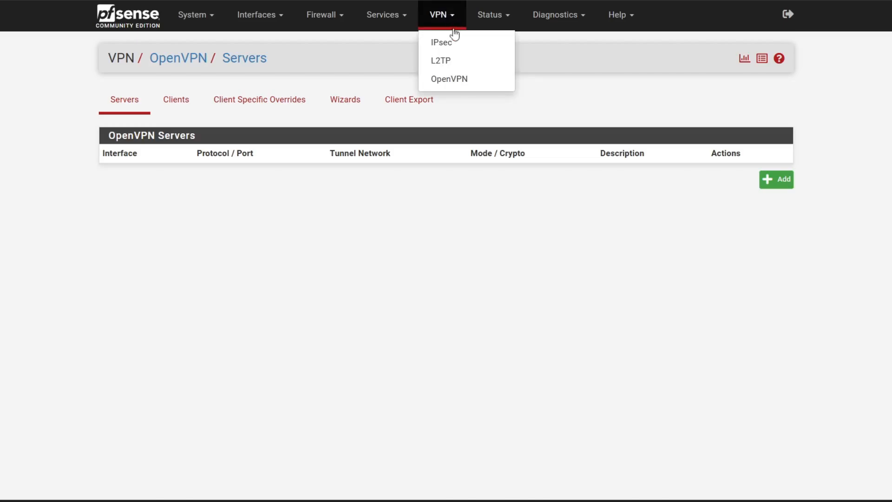
left_click(448, 80)
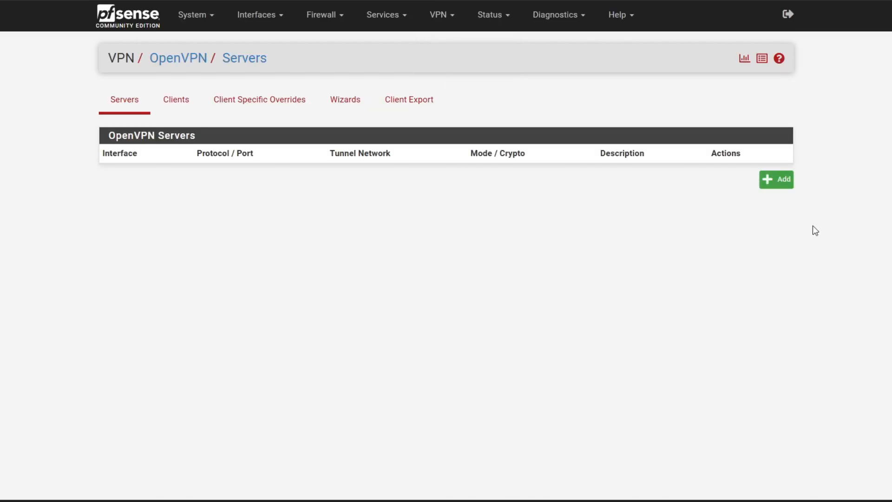
left_click(781, 182)
left_click(269, 163)
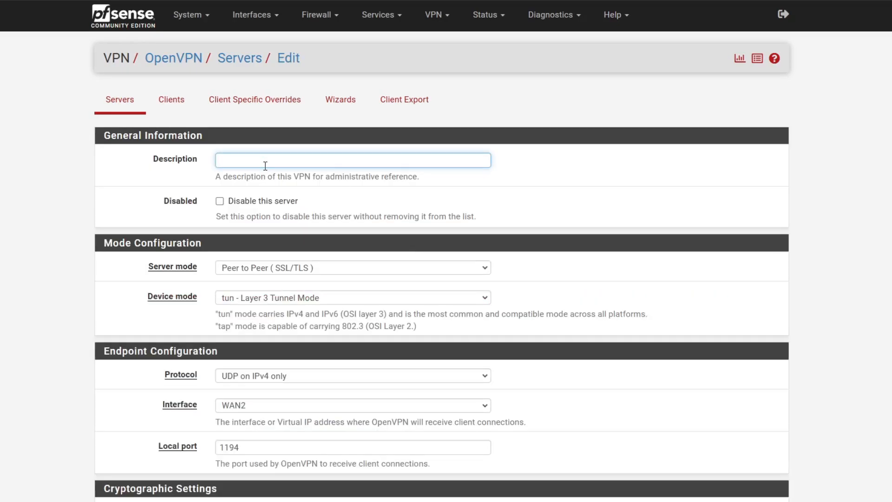
left_click(266, 166)
type("O")
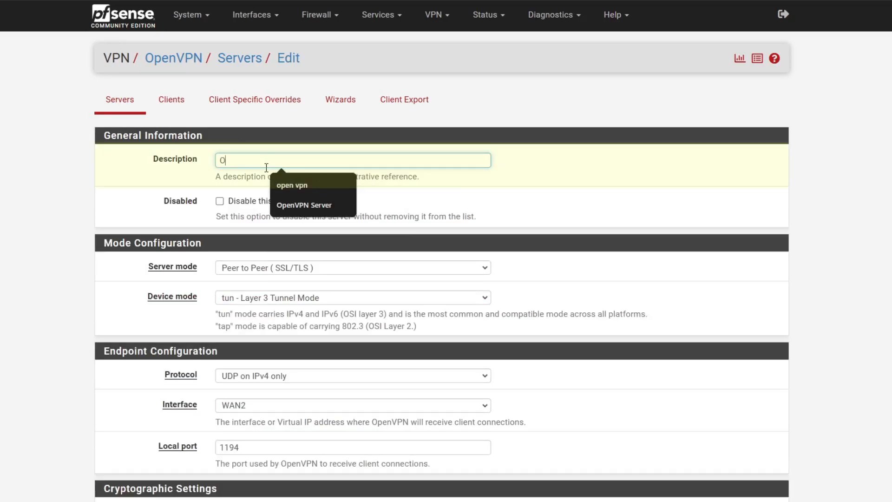
type("PNVPN Server")
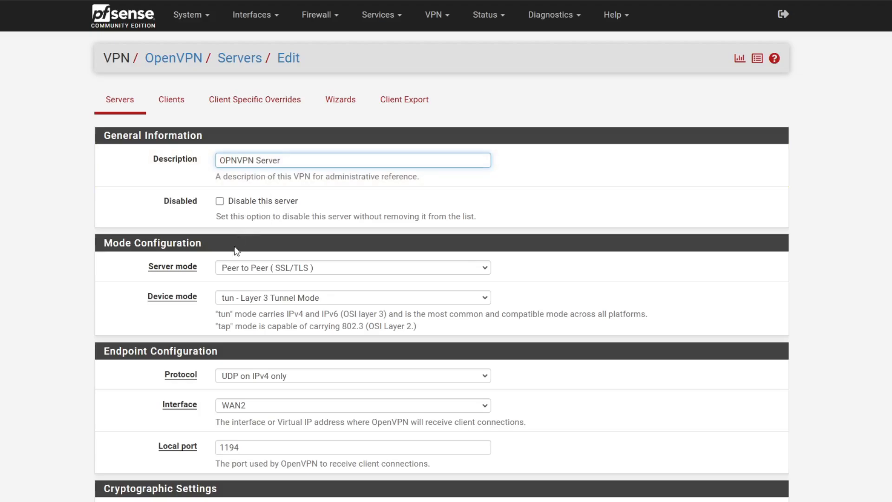
Set the server mode to Remote Access (SSL/TLS + User Auth)
left_click_drag(149, 266, 200, 276)
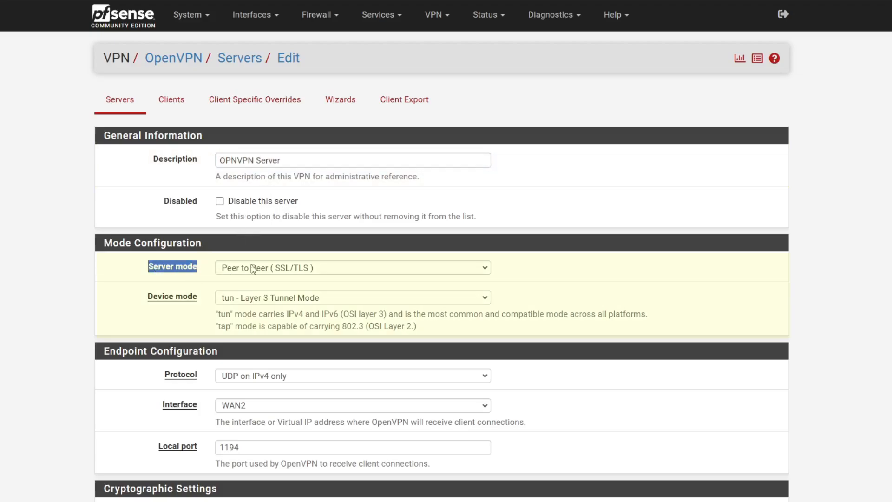
left_click(266, 269)
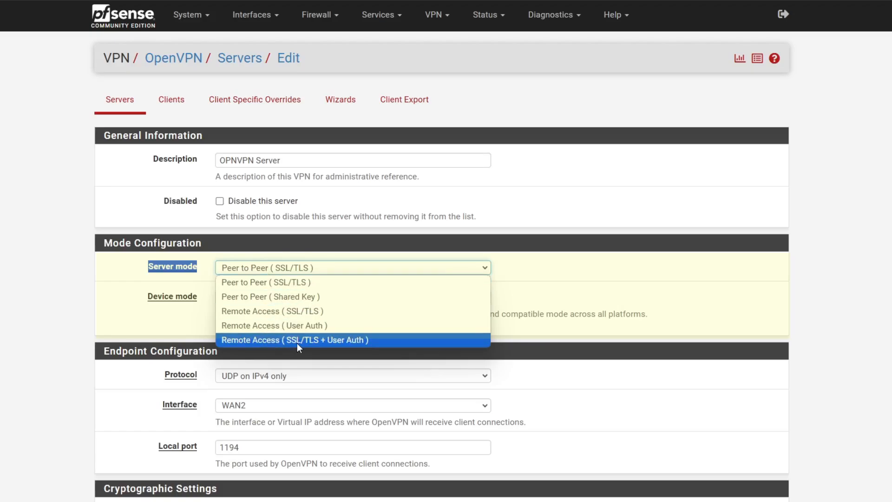
left_click(353, 340)
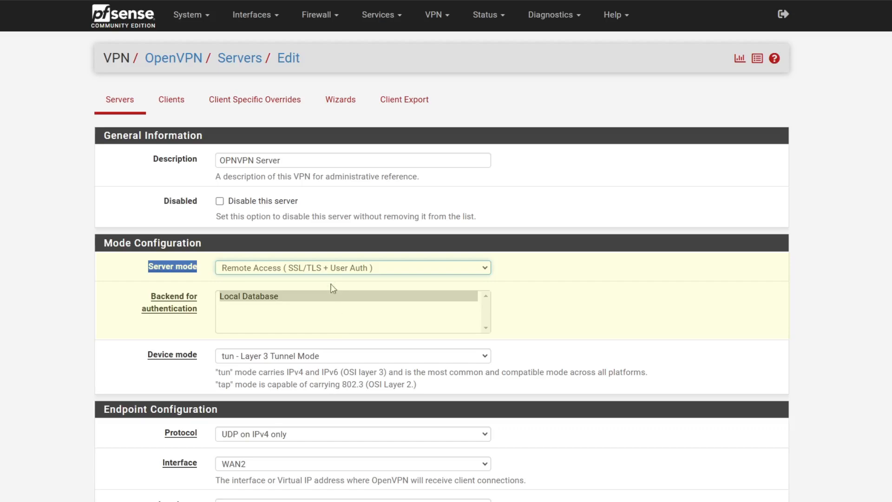
left_click(331, 269)
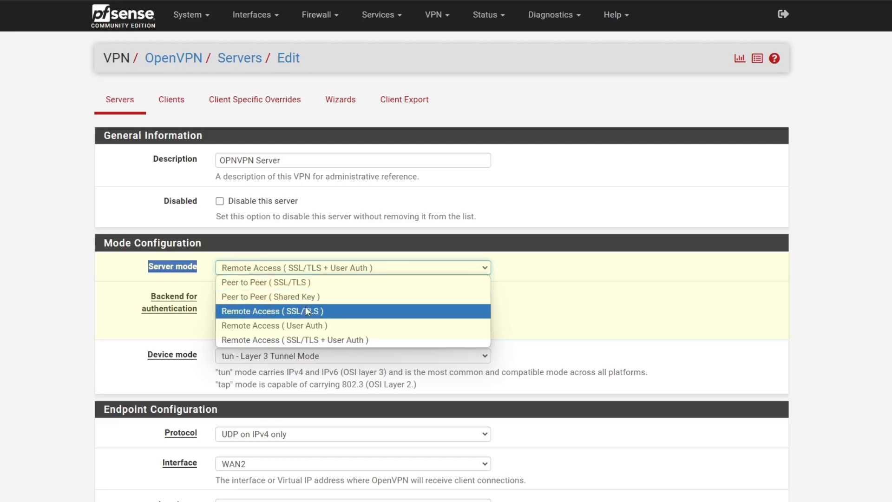
left_click(534, 294)
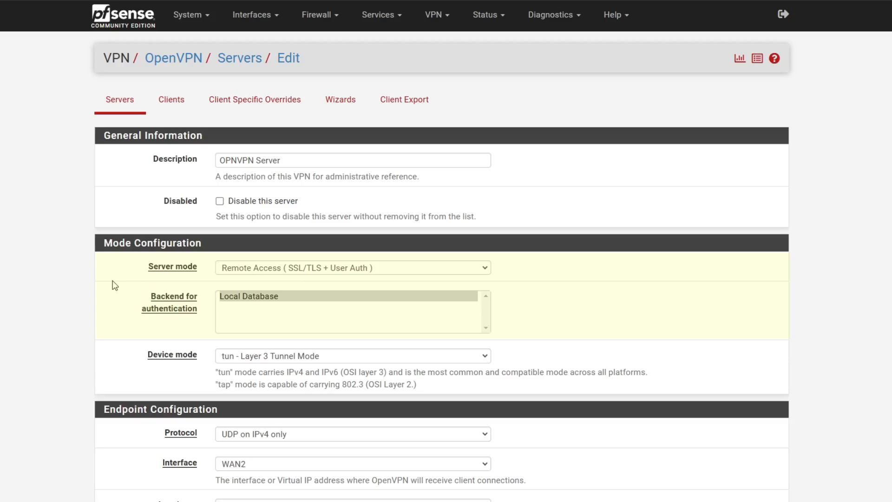
left_click(337, 272)
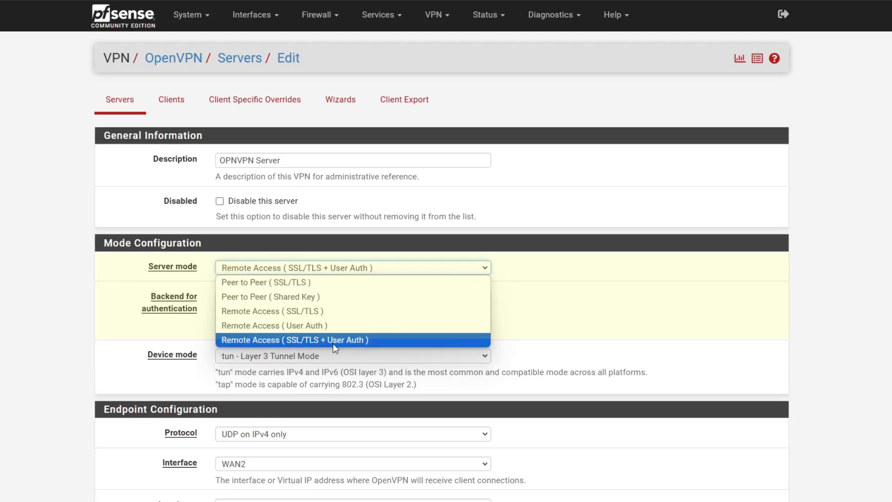
left_click(476, 342)
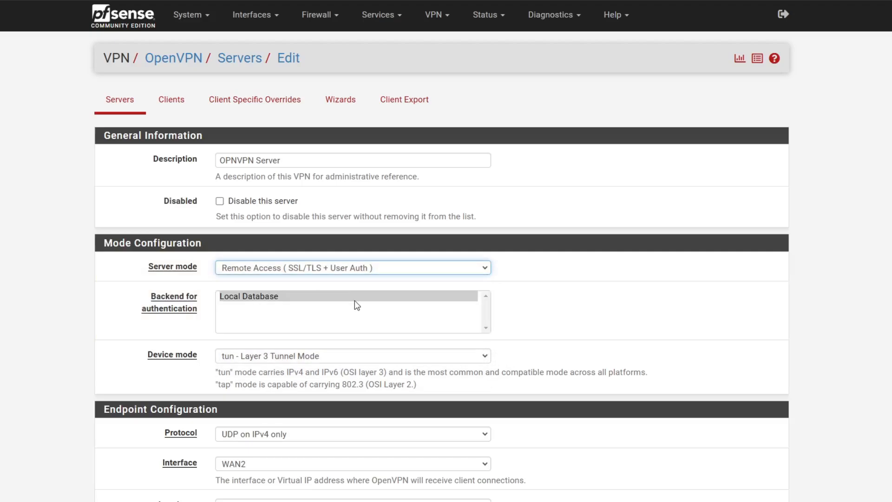
Bind the OpenVPN server to the WAN1 interface, keeping local port 1194
scroll(340, 298, "down", 1)
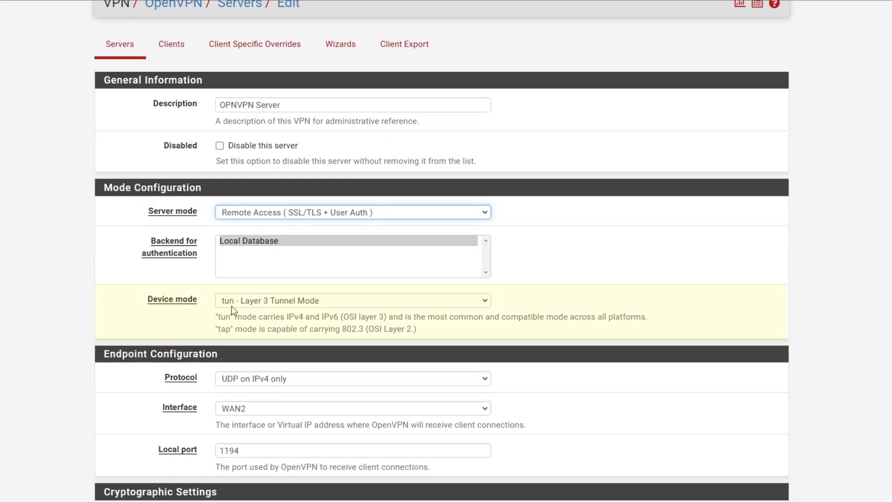
scroll(286, 304, "down", 1)
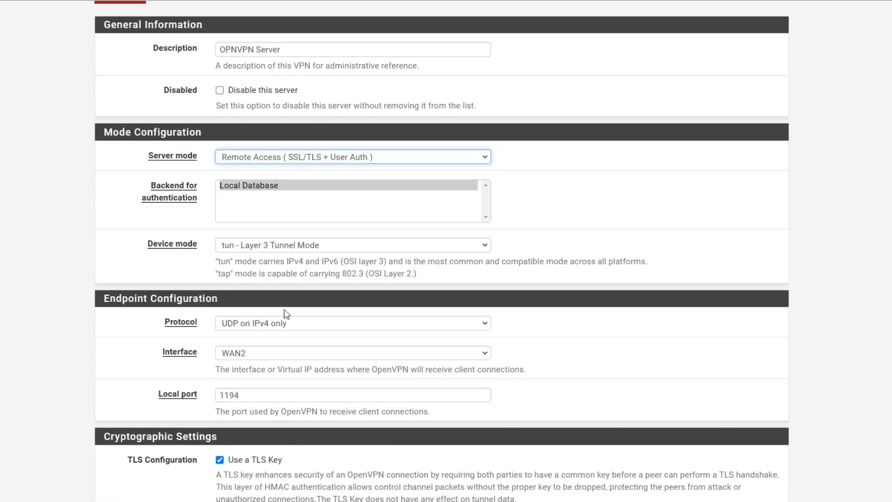
scroll(279, 328, "down", 1)
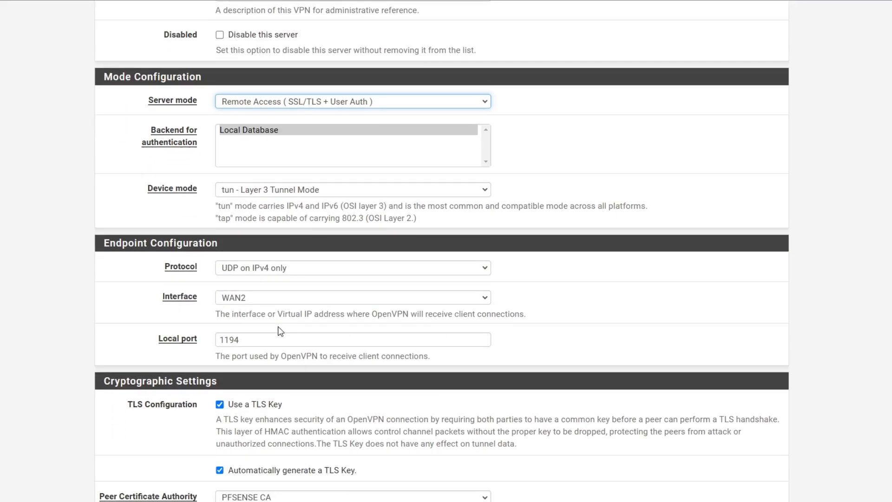
left_click(222, 301)
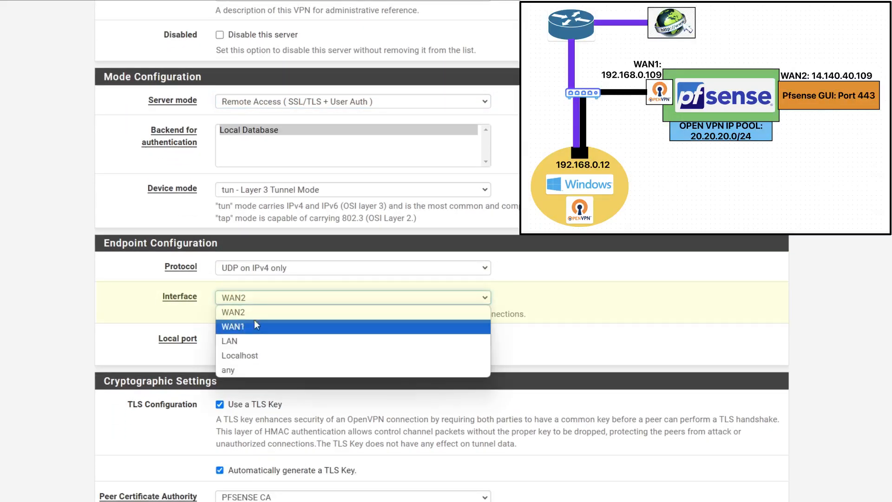
left_click(255, 321)
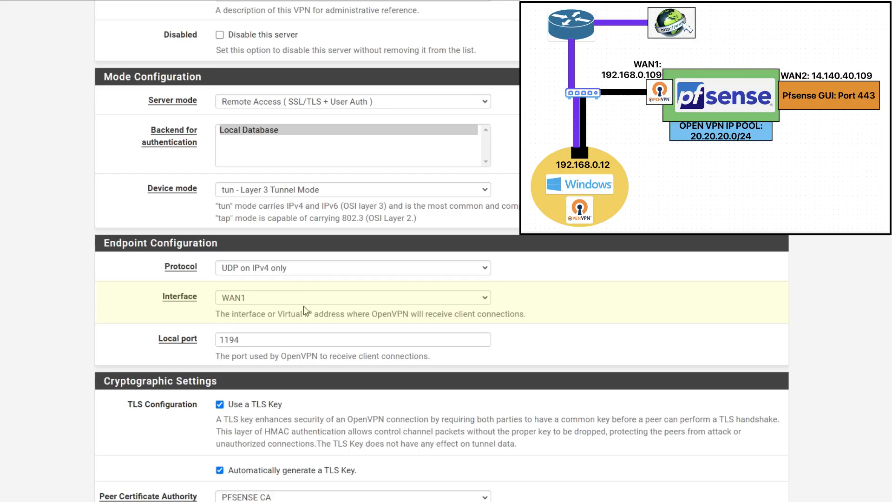
left_click_drag(240, 339, 218, 339)
left_click(162, 319)
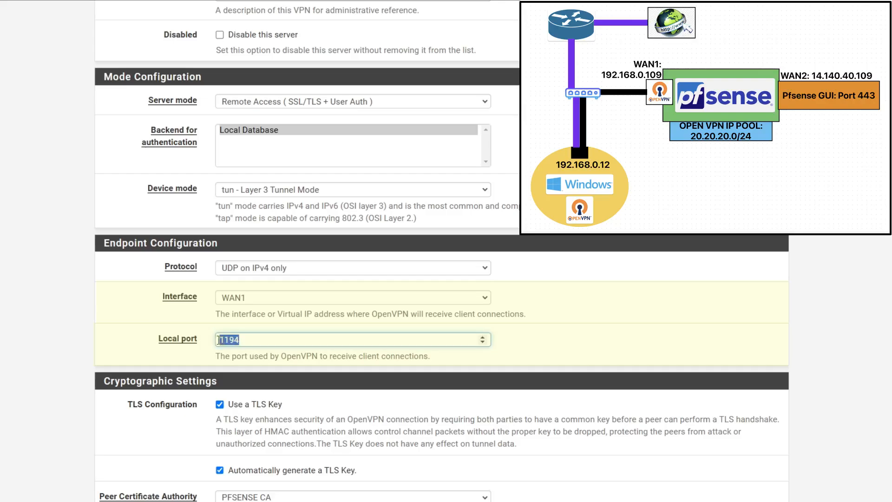
left_click(112, 283)
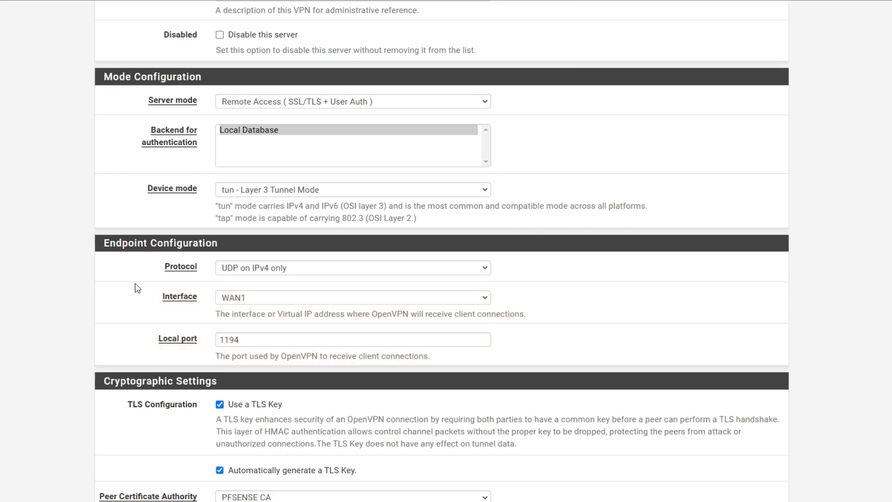
scroll(137, 289, "down", 2)
Keep automatic TLS key generation and PFSENSE CA as the peer certificate authority
left_click_drag(128, 293, 197, 297)
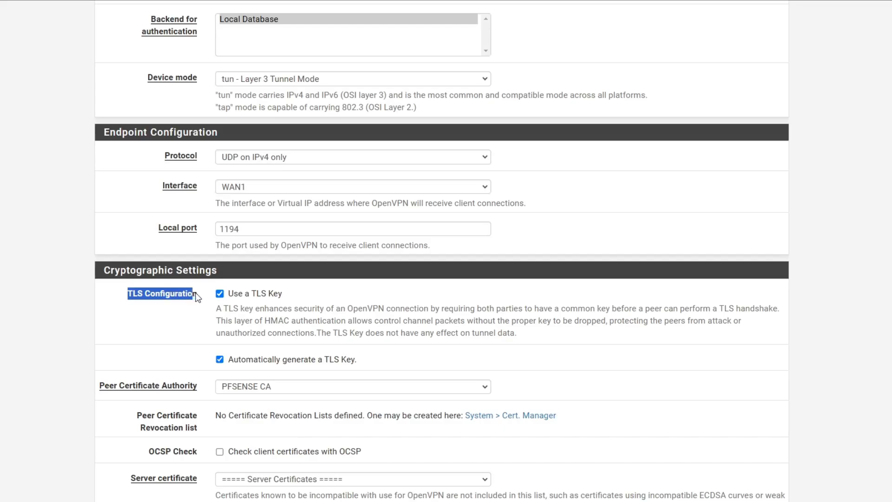
left_click_drag(292, 298, 259, 298)
left_click_drag(357, 360, 239, 361)
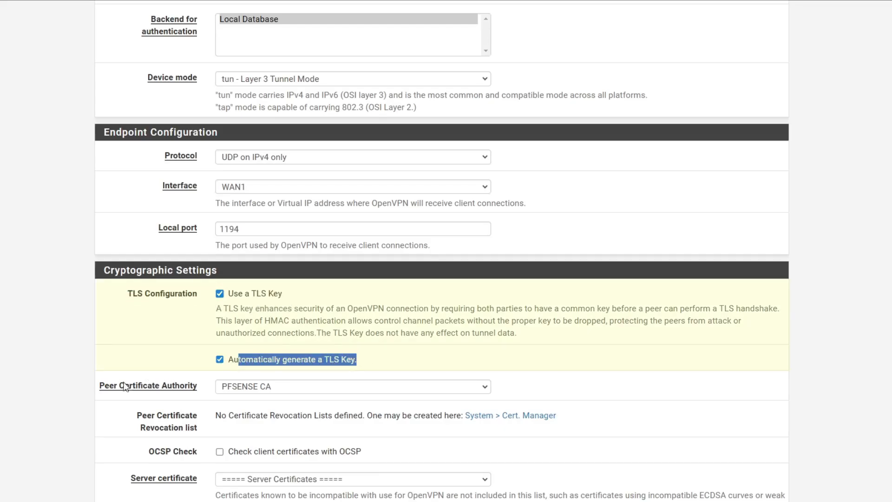
scroll(121, 395, "down", 1)
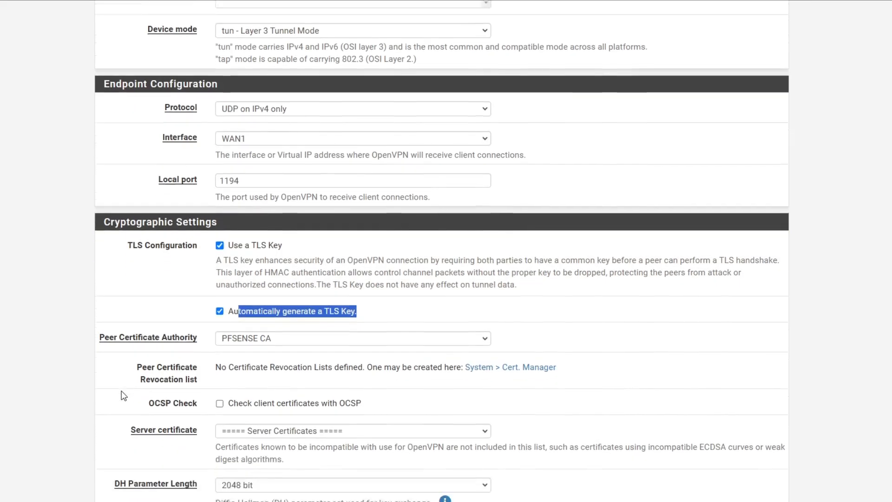
left_click(271, 336)
left_click(272, 348)
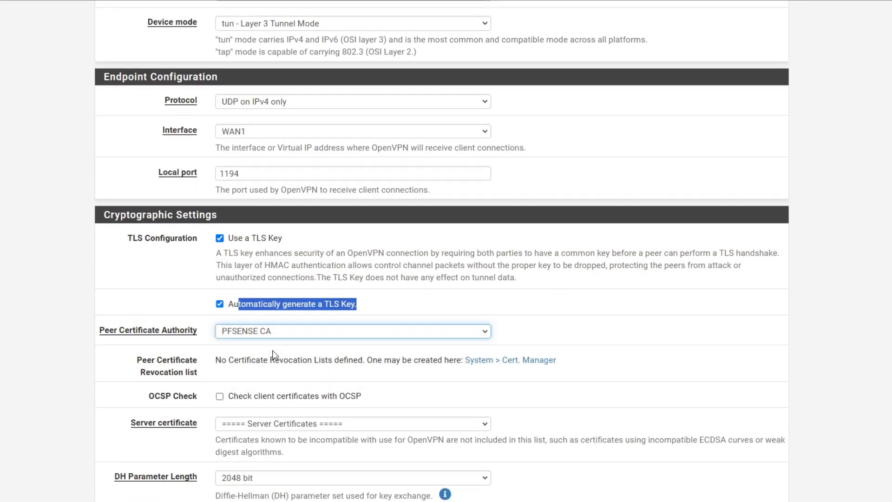
Select Open VPN Server as the server certificate
scroll(273, 354, "down", 1)
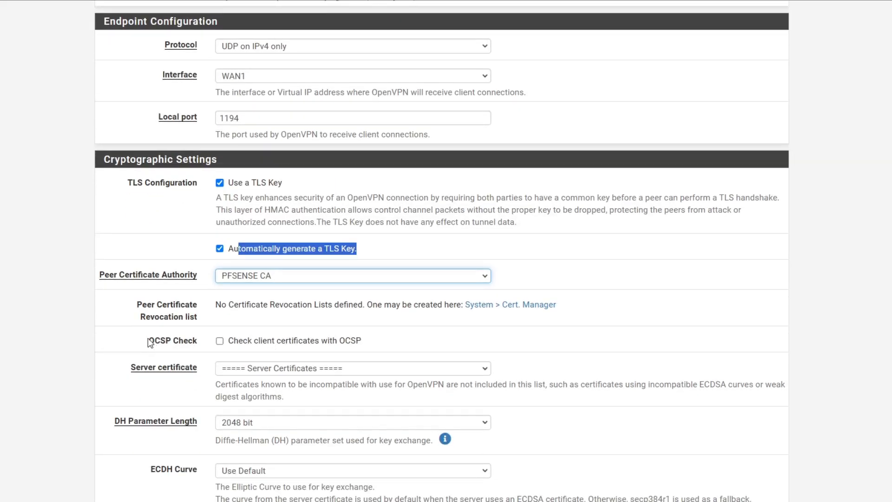
left_click_drag(148, 342, 197, 341)
left_click_drag(130, 367, 199, 371)
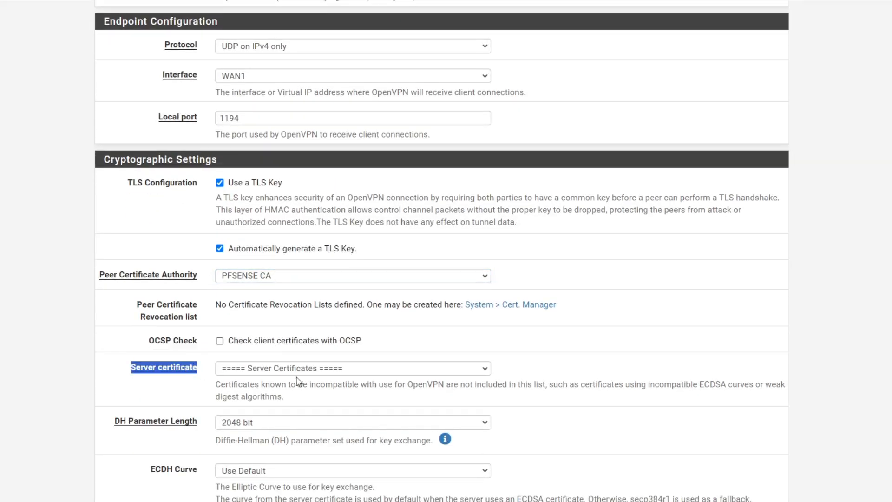
left_click(307, 369)
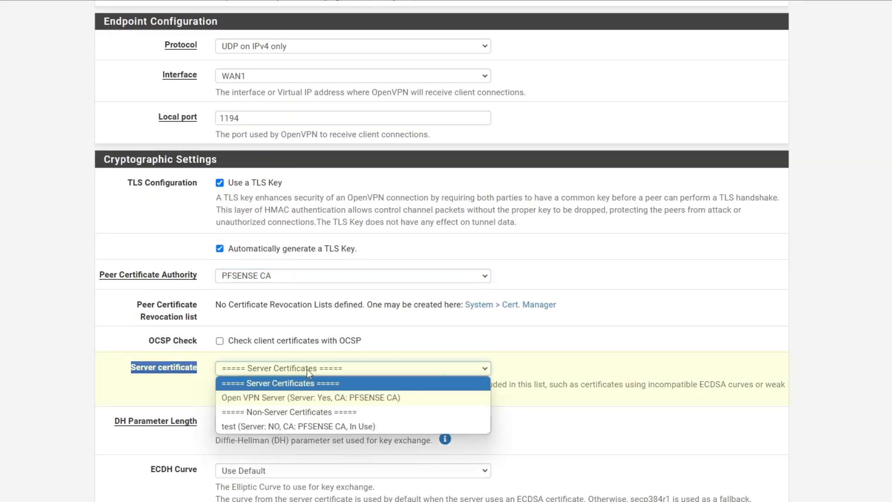
left_click(269, 397)
scroll(270, 397, "down", 2)
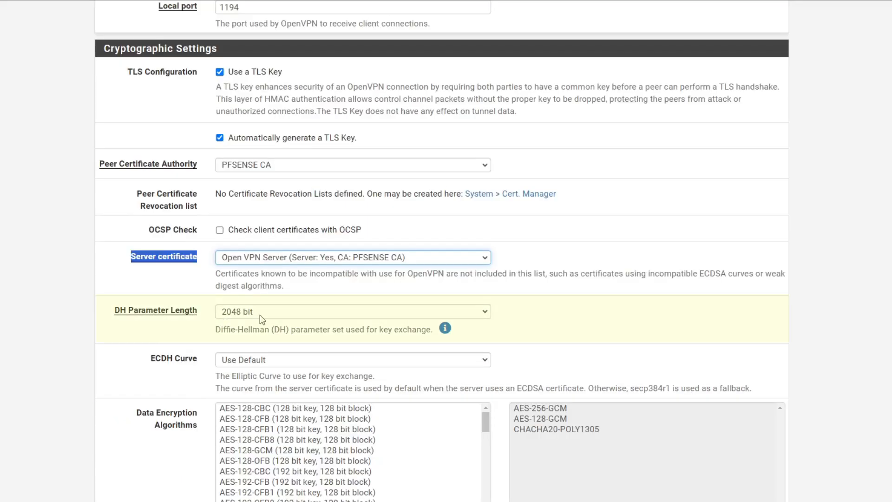
scroll(145, 347, "down", 2)
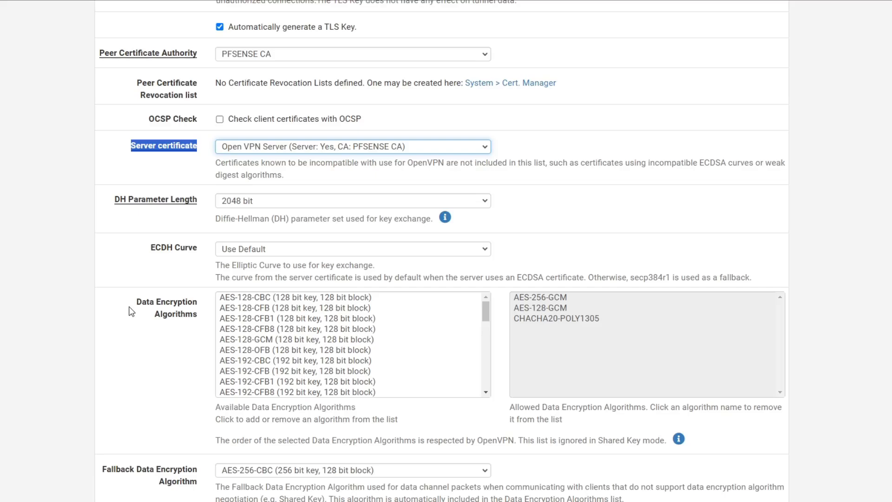
Remove CHACHA20-POLY1305 and add AES-256-CBC, AES-192-CBC and AES-128-CBC to the allowed ciphers
left_click(782, 301)
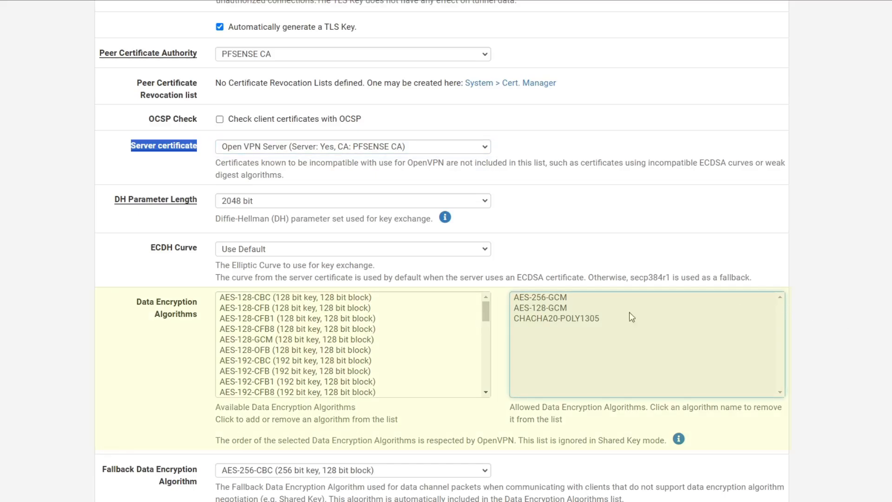
left_click(534, 320)
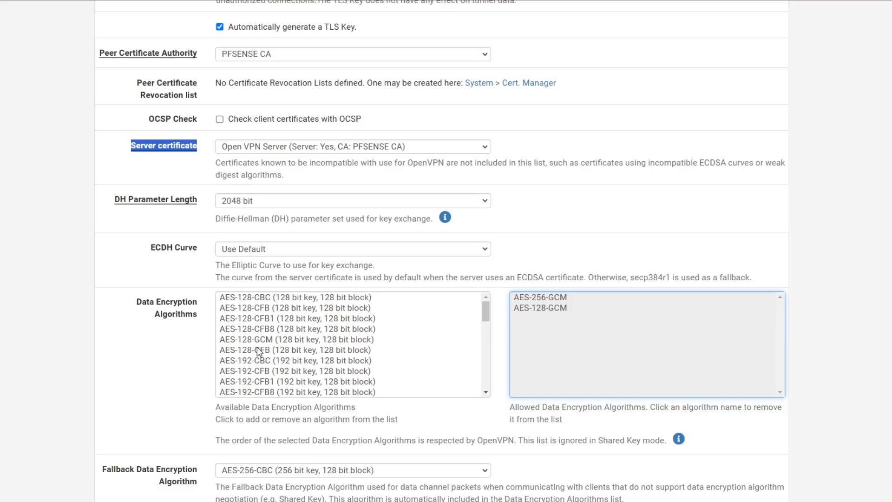
scroll(261, 384, "down", 2)
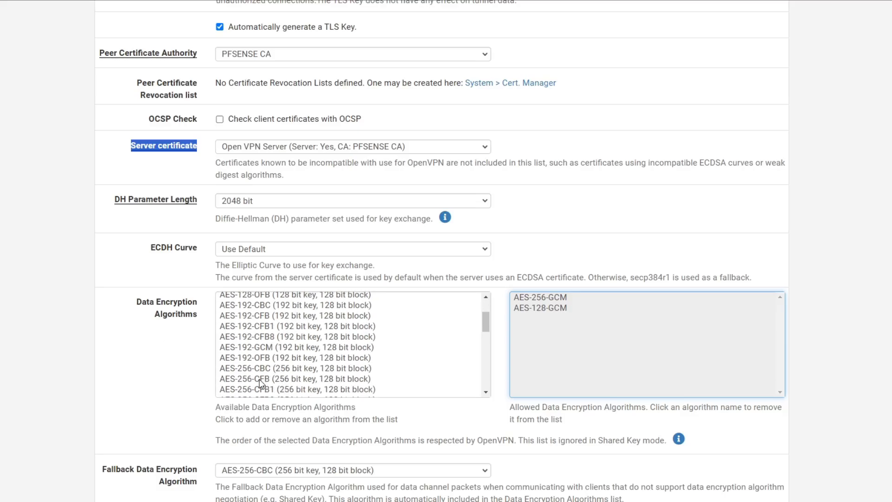
left_click(266, 368)
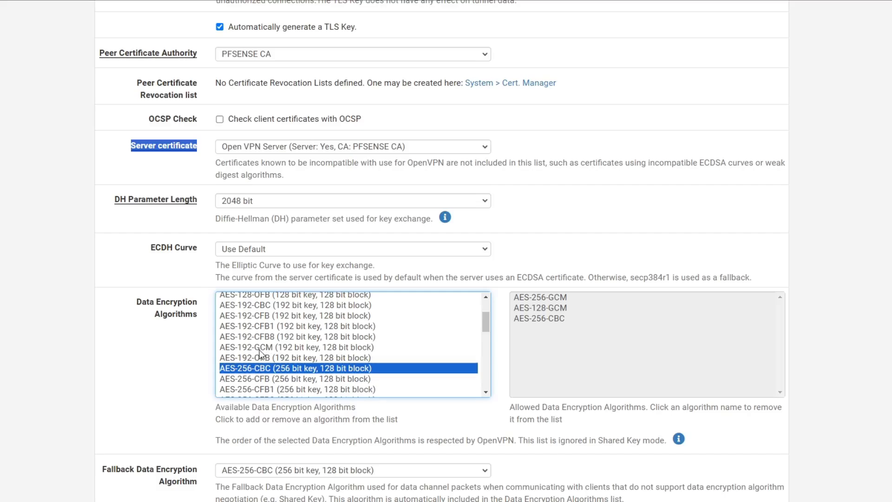
left_click(260, 307)
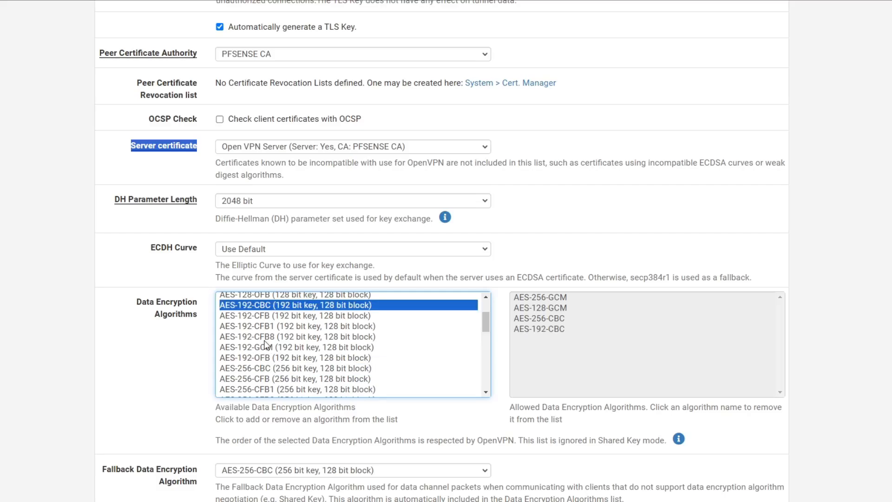
scroll(267, 347, "up", 2)
left_click(265, 299)
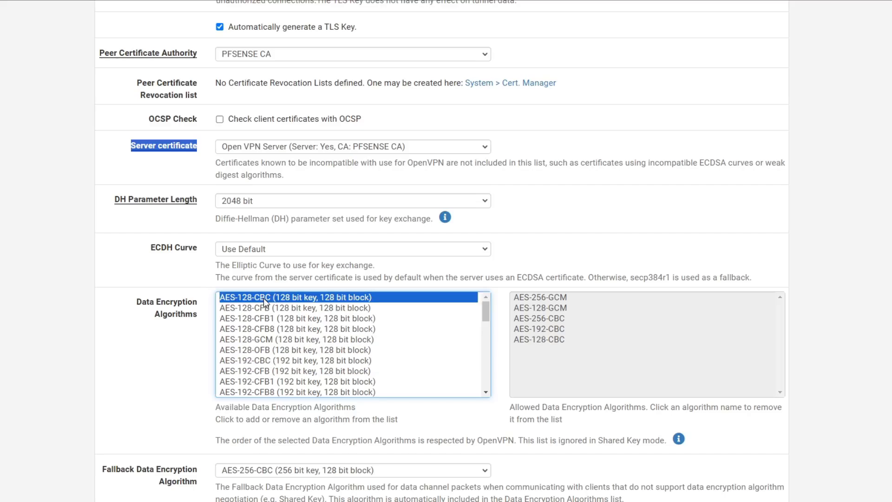
scroll(275, 348, "down", 10)
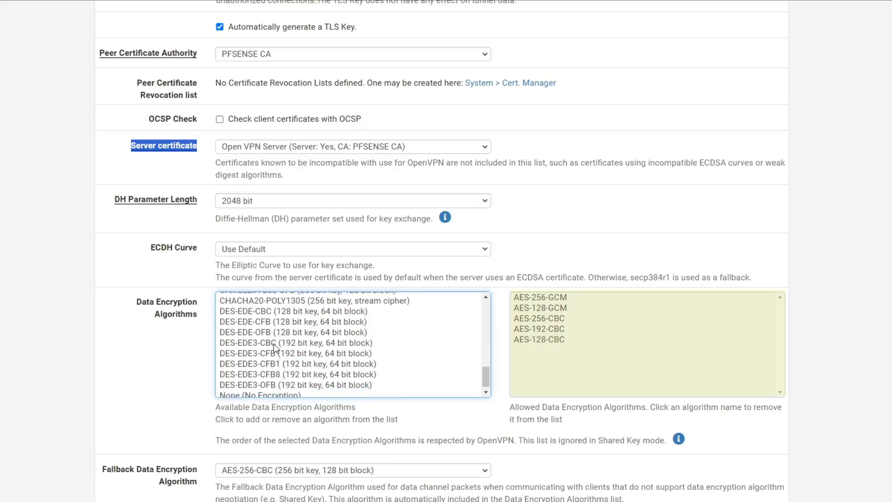
scroll(175, 379, "down", 1)
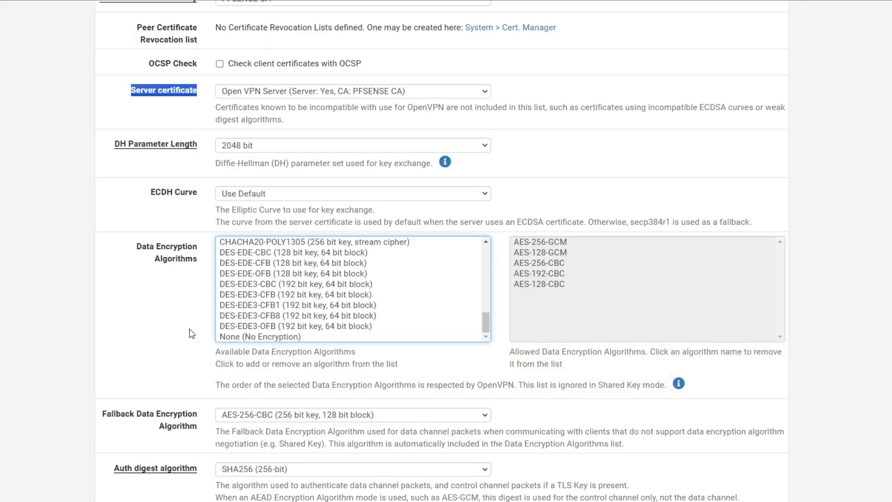
scroll(192, 333, "down", 2)
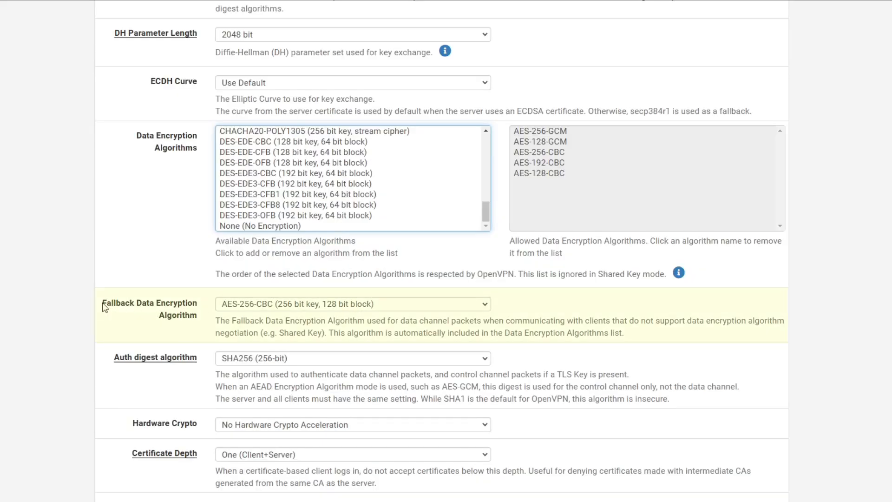
Keep AES-256-CBC fallback and SHA256 digest, and set certificate depth to Do Not Check
left_click_drag(102, 305, 204, 320)
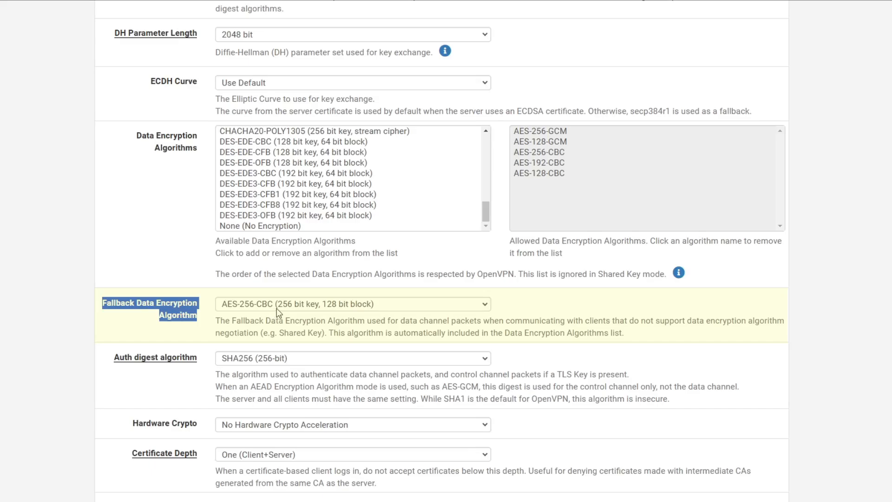
left_click(85, 340)
scroll(86, 343, "down", 1)
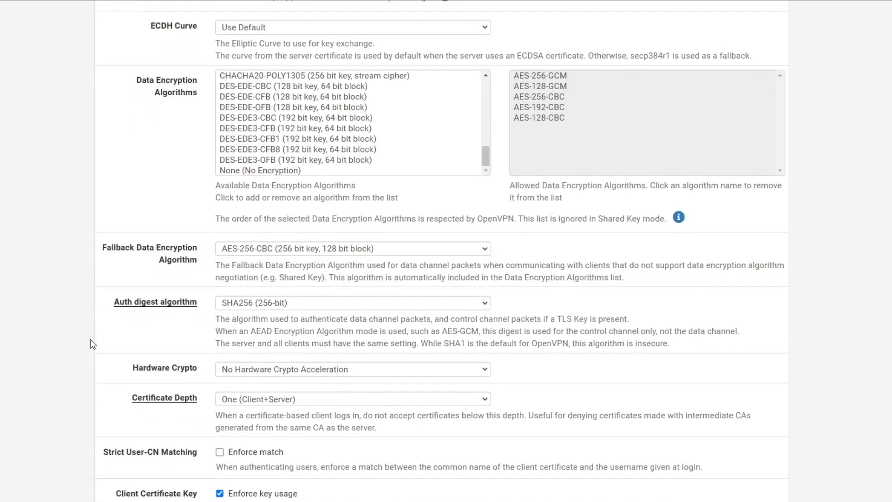
left_click_drag(191, 303, 125, 302)
scroll(152, 330, "down", 3)
left_click_drag(204, 262, 139, 261)
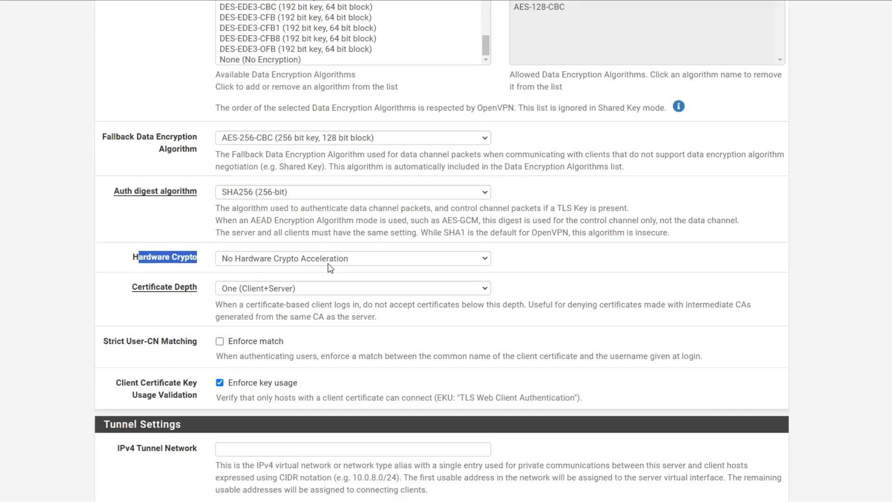
left_click_drag(205, 288, 131, 287)
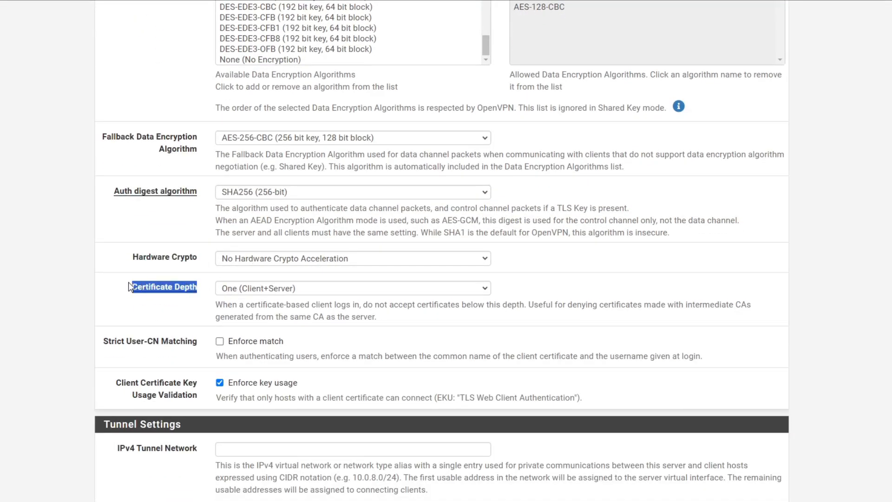
left_click(242, 293)
left_click(248, 305)
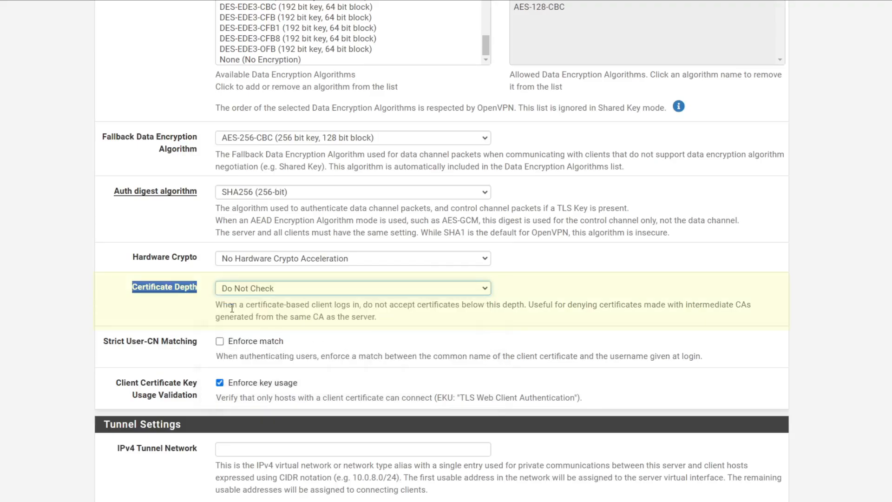
left_click(280, 292)
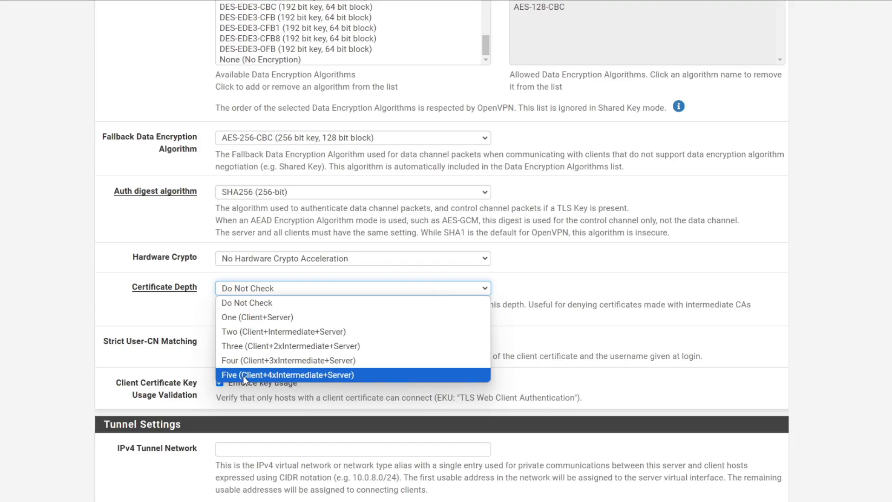
Leave client certificate key usage enforcement checked
left_click_drag(98, 345, 196, 346)
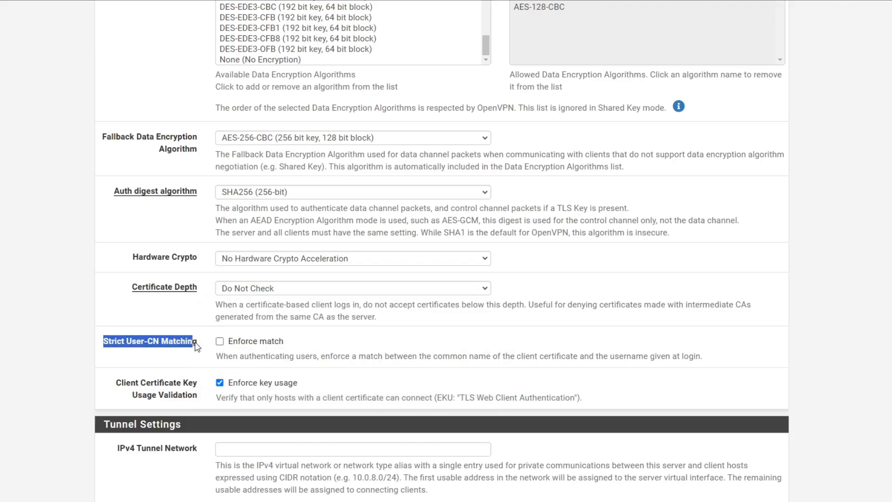
left_click(145, 379)
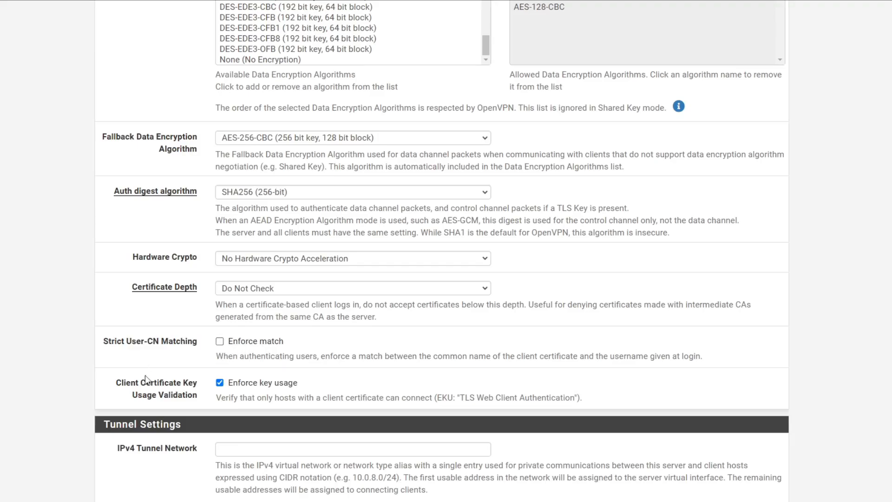
left_click_drag(122, 383, 201, 400)
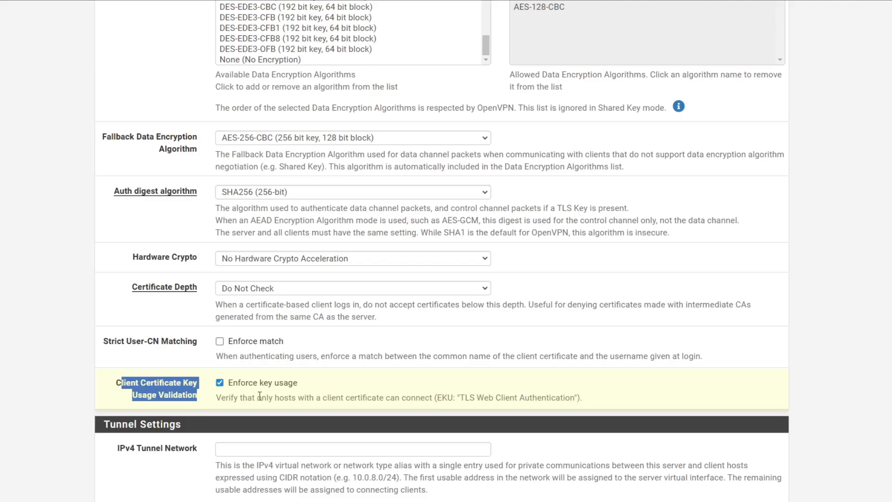
left_click(80, 383)
scroll(107, 381, "down", 3)
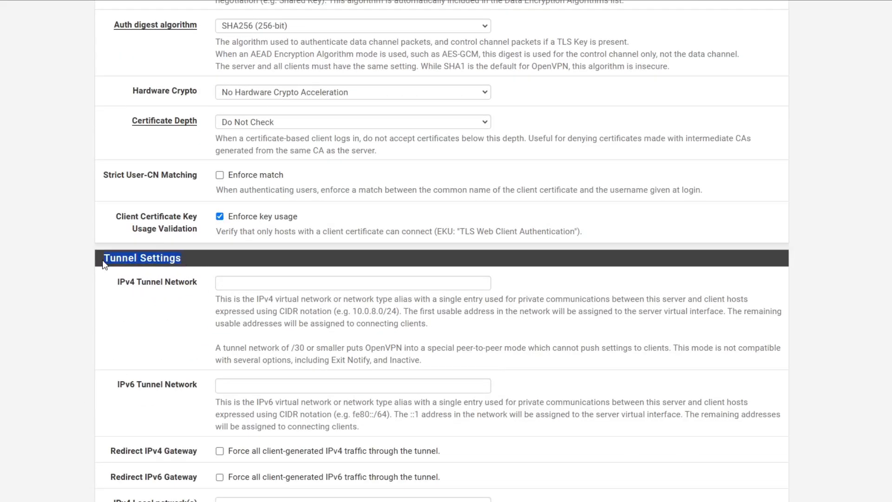
Enter 20.20.20.0/24 as the IPv4 tunnel network
left_click(242, 286)
left_click(302, 307)
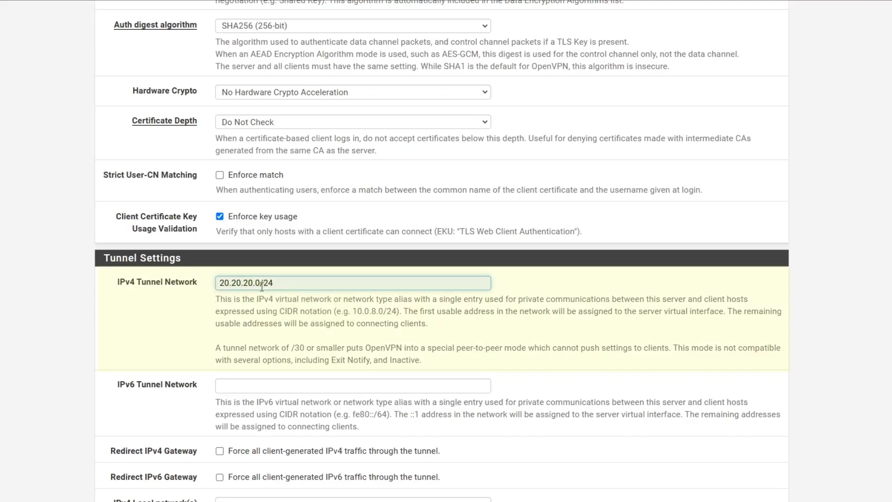
left_click_drag(275, 283, 234, 283)
left_click(189, 313)
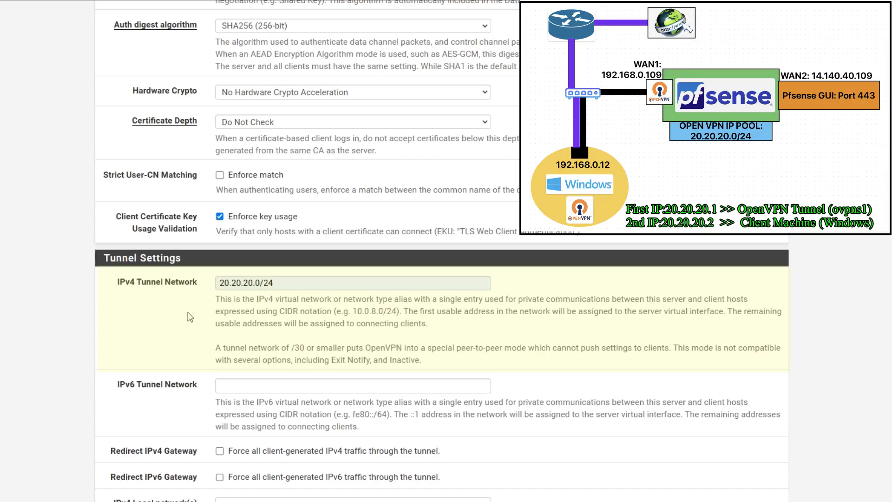
left_click_drag(286, 283, 219, 283)
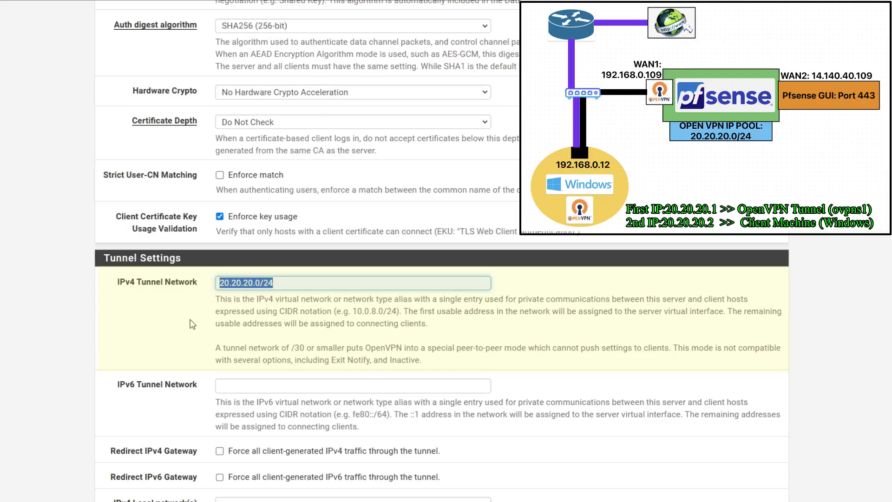
Leave the IPv6 tunnel network and IPv4 gateway redirection unset
scroll(193, 324, "down", 1)
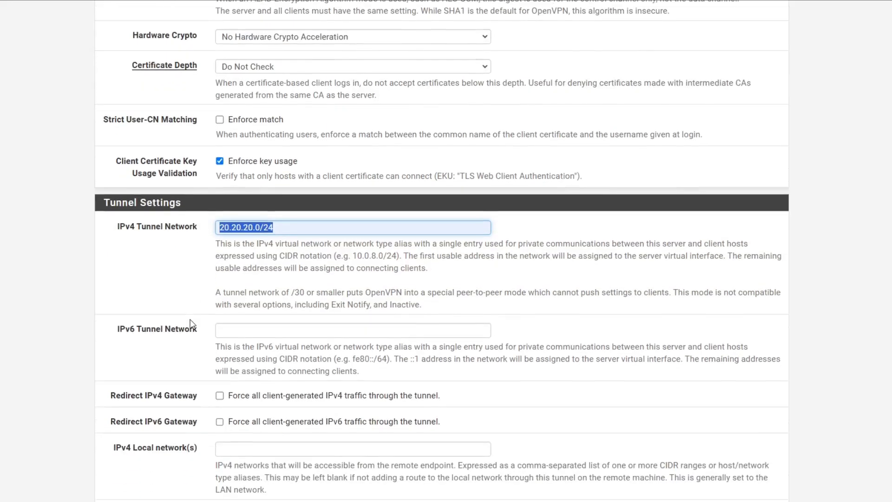
left_click_drag(119, 333, 197, 337)
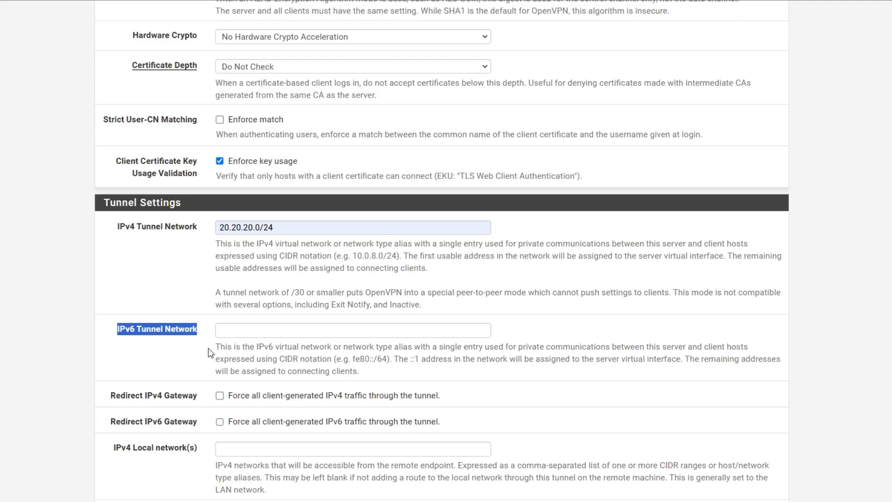
scroll(158, 327, "down", 2)
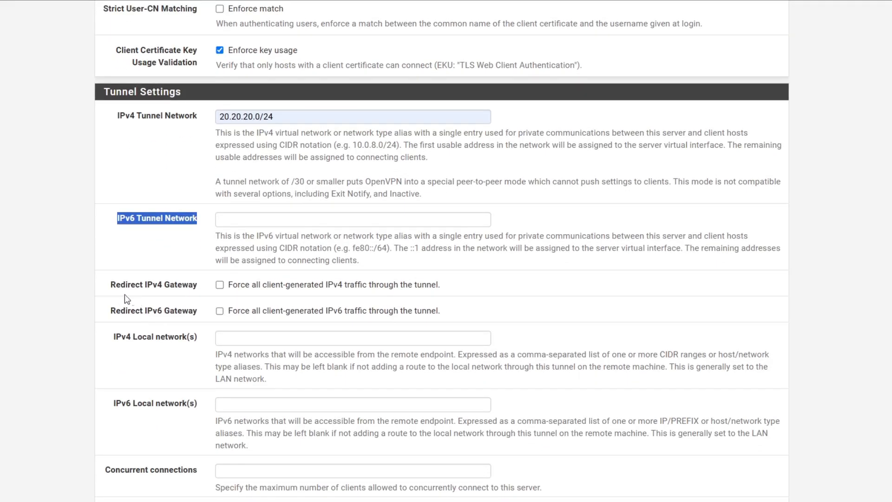
left_click_drag(112, 285, 201, 293)
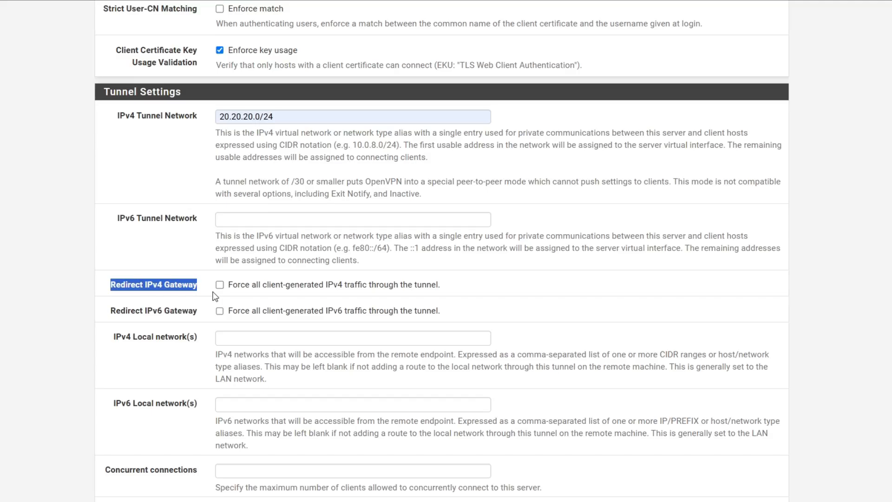
scroll(213, 297, "down", 2)
left_click(165, 240)
left_click_drag(111, 228, 244, 230)
left_click(243, 230)
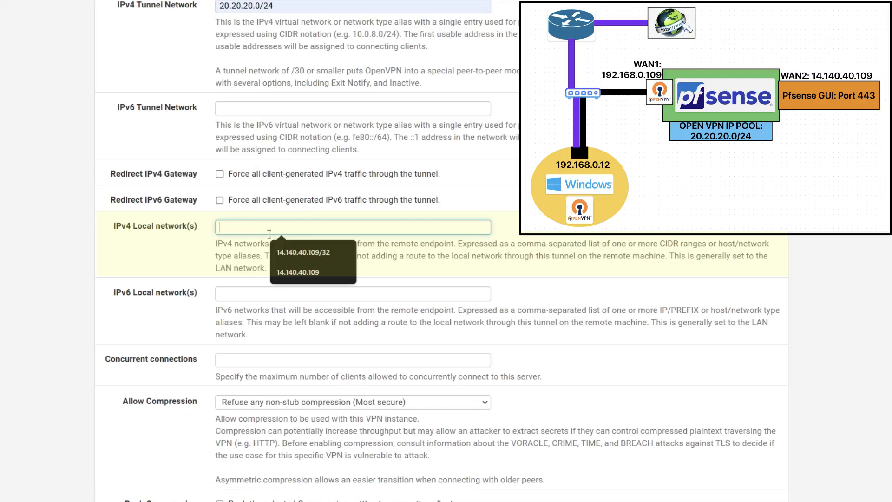
Set the IPv4 local network to 14.140.40.109/32, leaving concurrent connections and compression unchanged
left_click(306, 254)
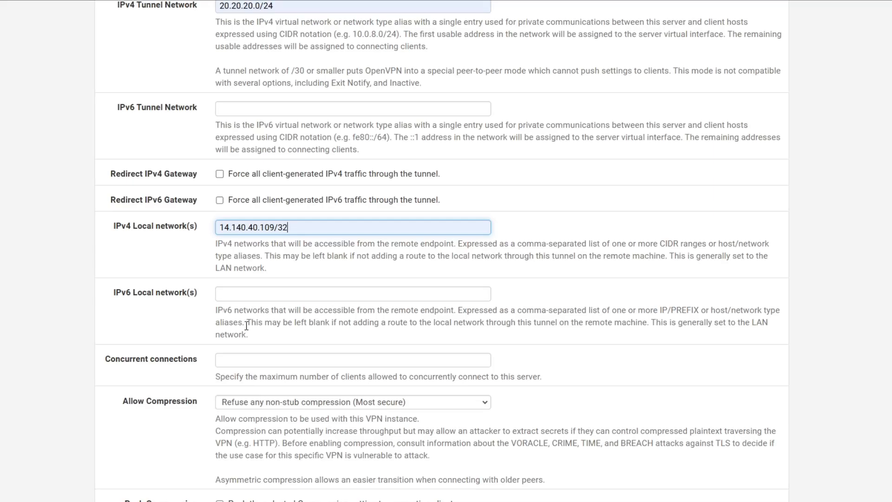
left_click_drag(201, 295, 191, 306)
left_click(192, 306)
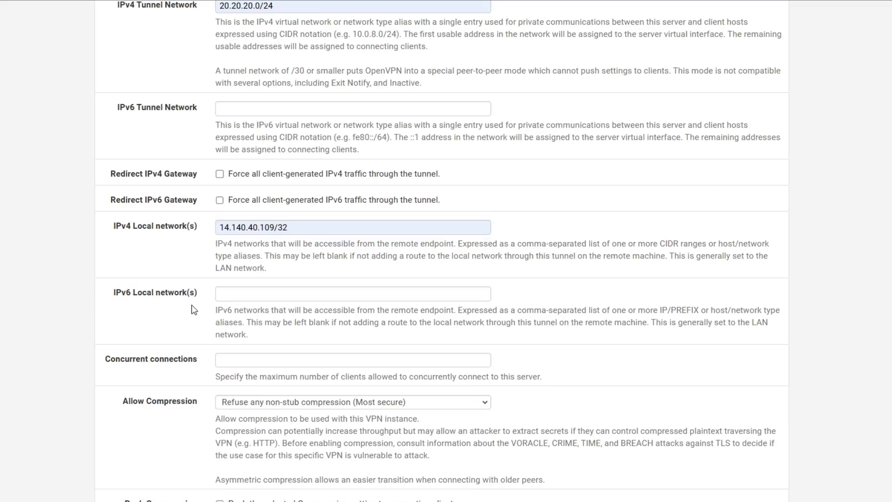
scroll(246, 321, "down", 3)
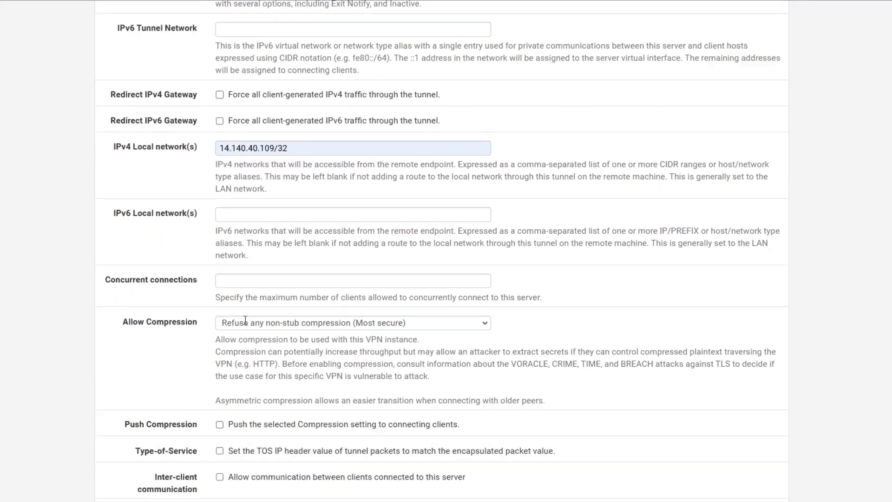
left_click_drag(218, 270, 554, 278)
left_click(554, 278)
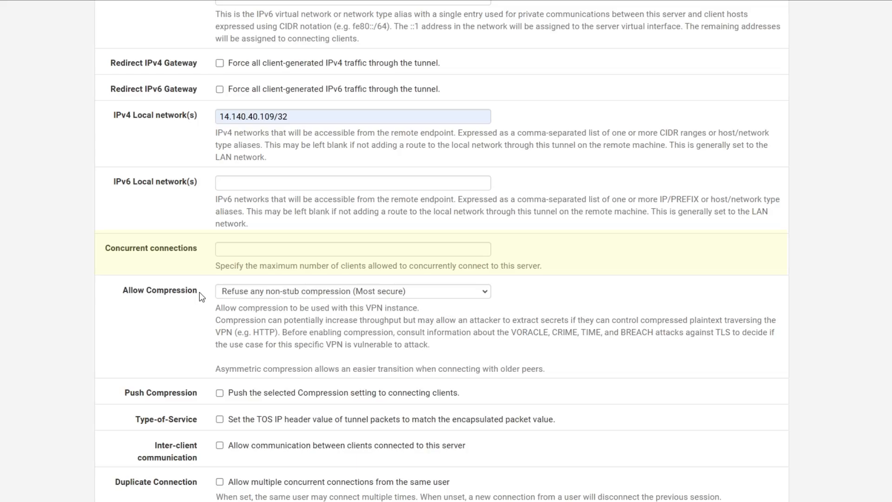
scroll(168, 344, "down", 8)
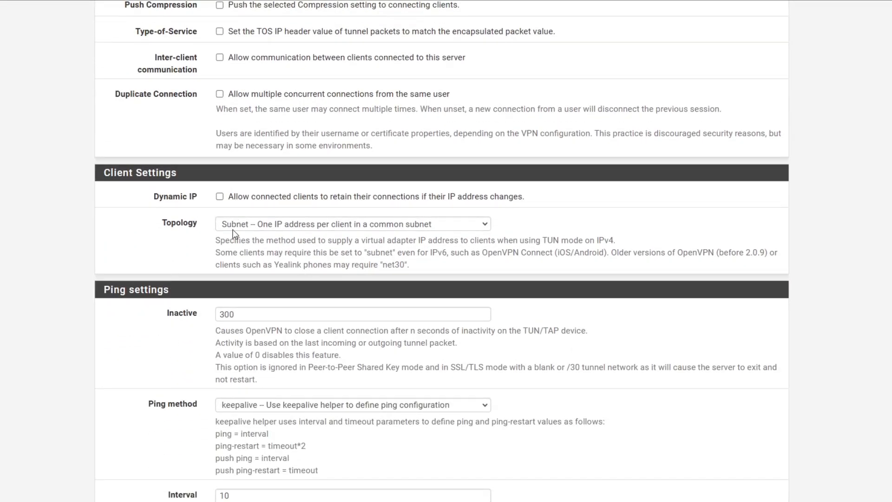
Enable Dynamic IP so clients keep connections when their address changes
left_click(221, 198)
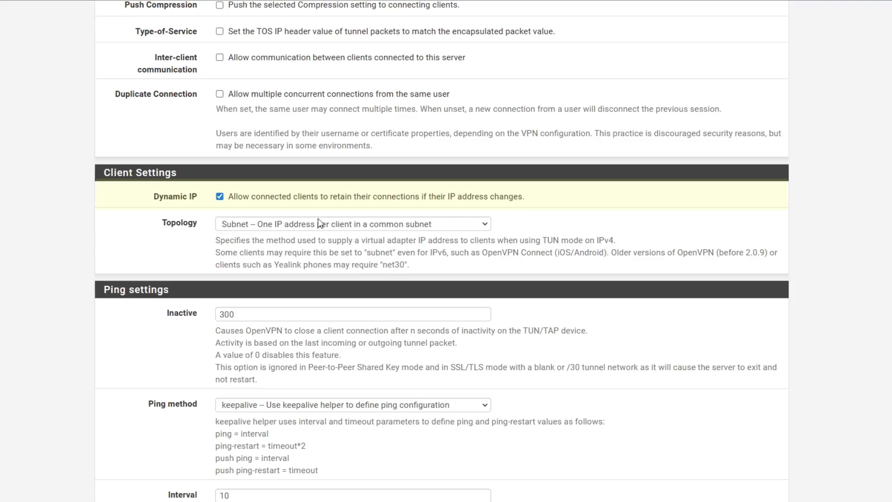
scroll(320, 224, "down", 3)
left_click_drag(99, 129, 180, 125)
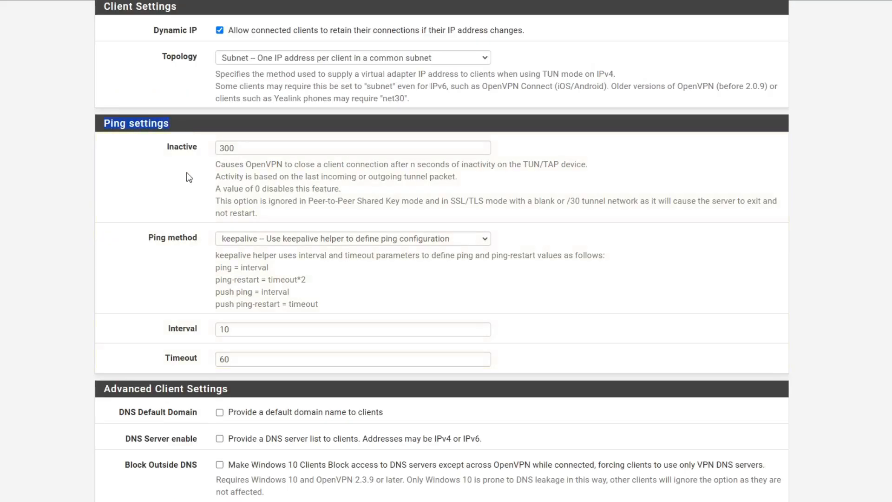
scroll(189, 182, "down", 5)
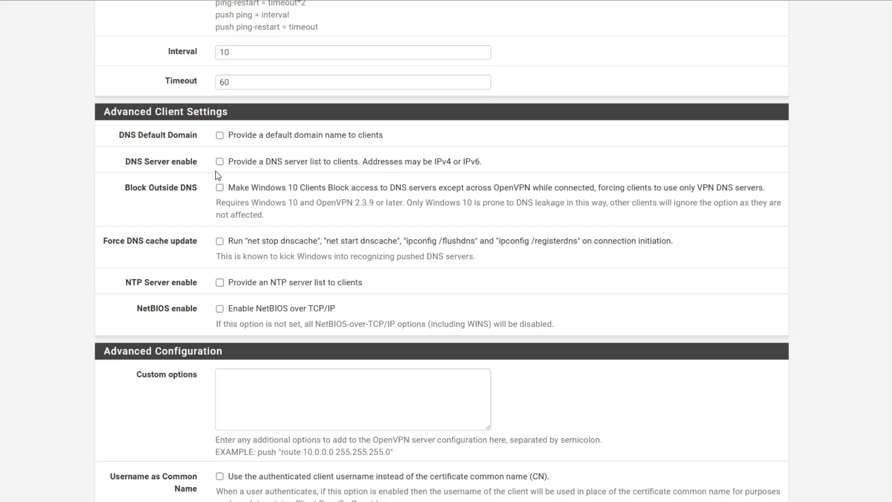
Leave DNS Default Domain unchecked so no default domain is pushed to clients
left_click(220, 136)
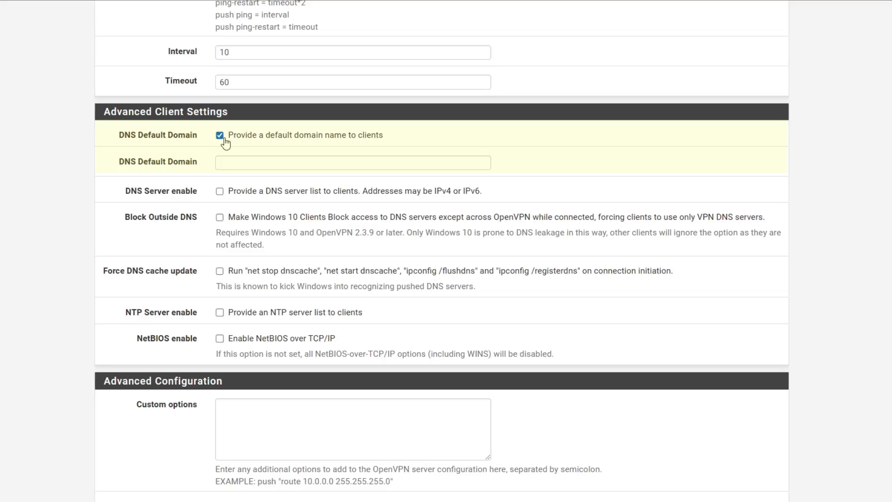
left_click(224, 138)
left_click_drag(124, 163, 203, 164)
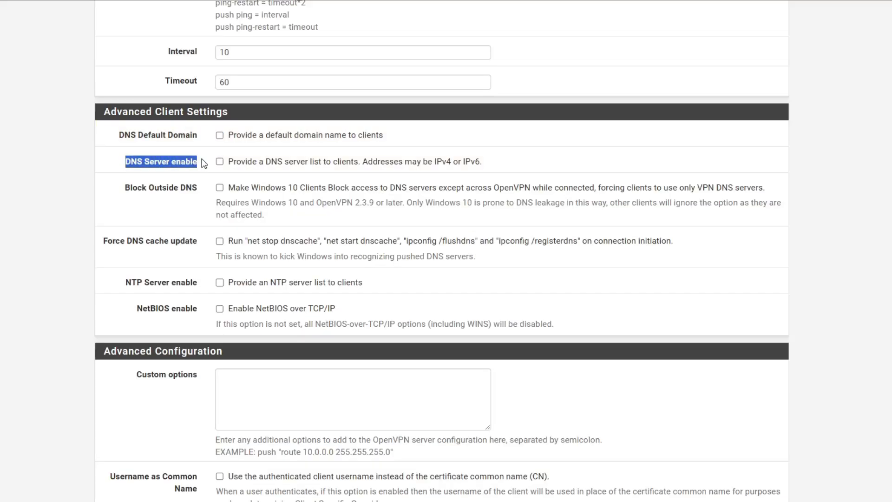
left_click(171, 223)
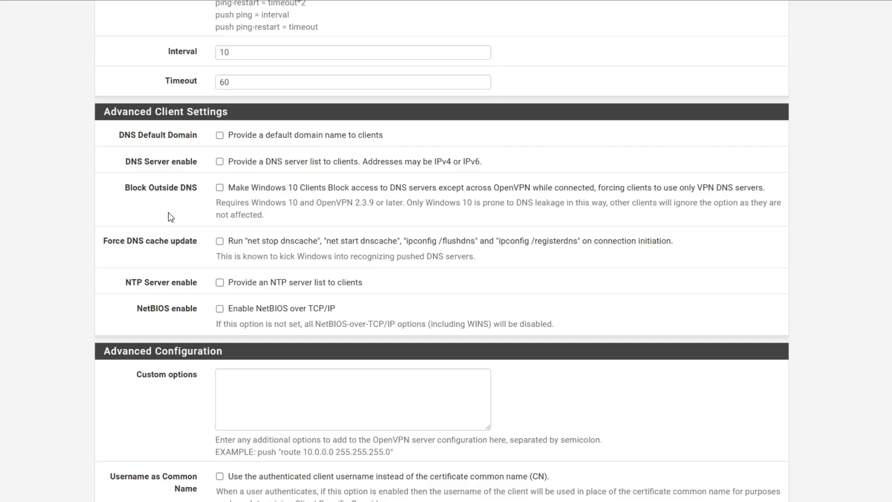
scroll(170, 217, "down", 10)
left_click_drag(131, 278, 198, 280)
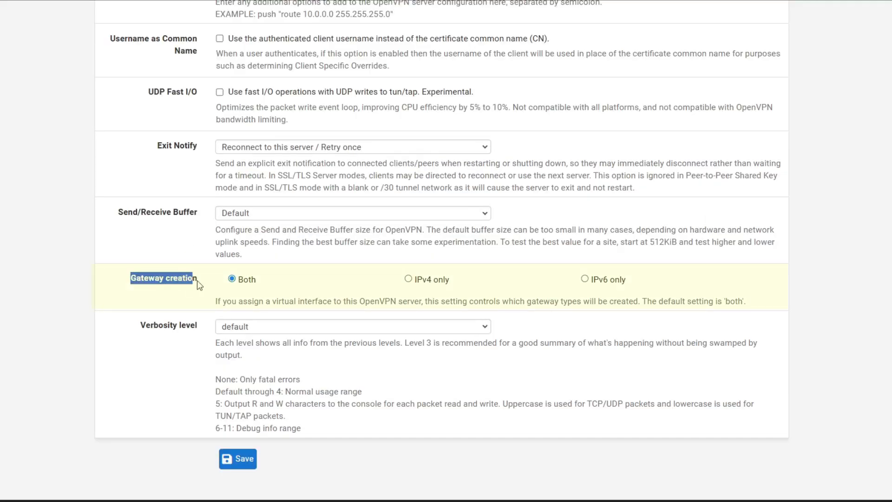
Limit the OpenVPN server's gateway creation to IPv4 only, save it, and go to Client Export
left_click(408, 279)
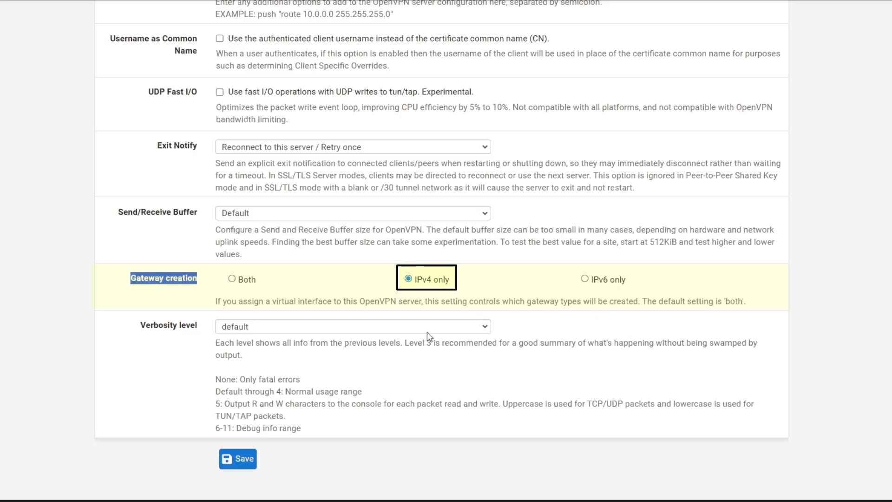
left_click(254, 459)
scroll(306, 350, "down", 20)
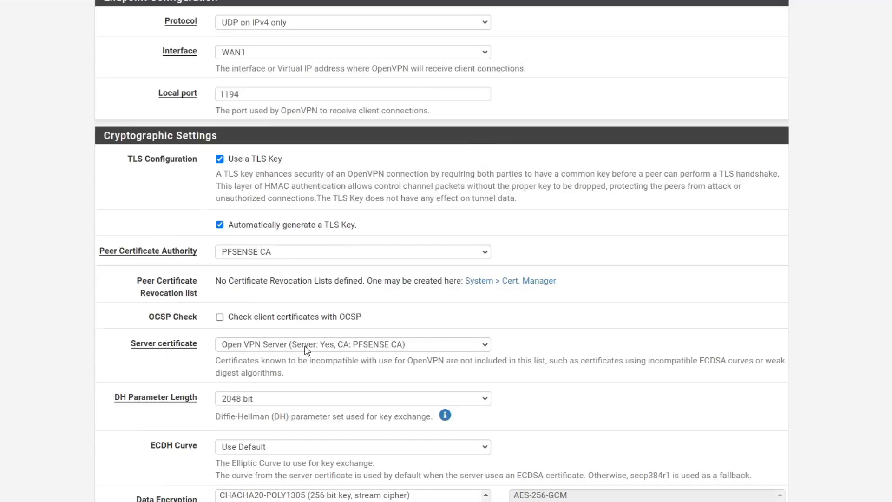
scroll(308, 349, "down", 5)
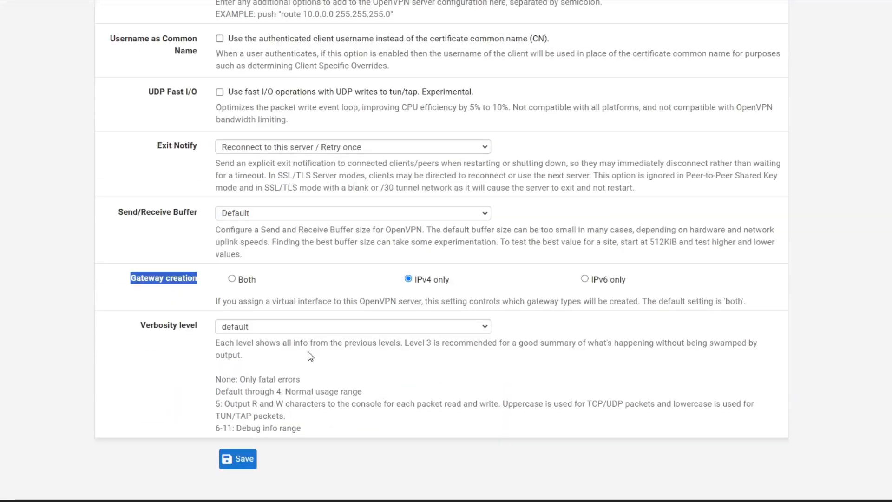
left_click(249, 459)
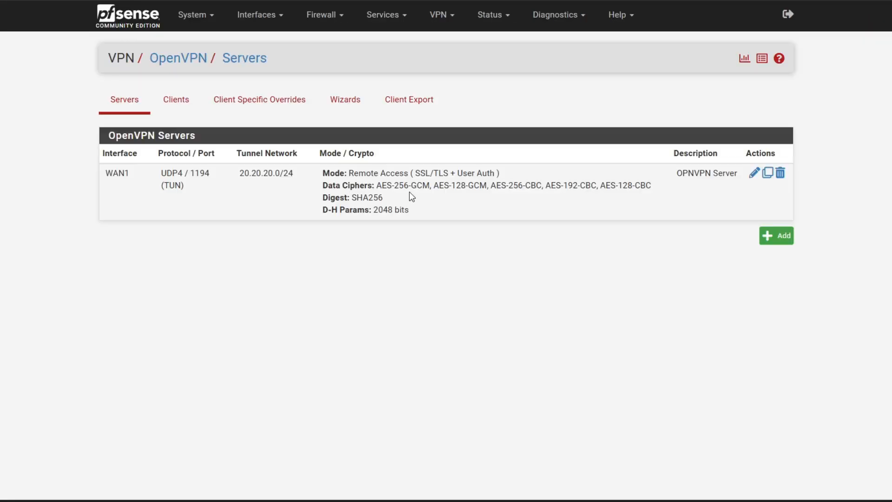
left_click(412, 111)
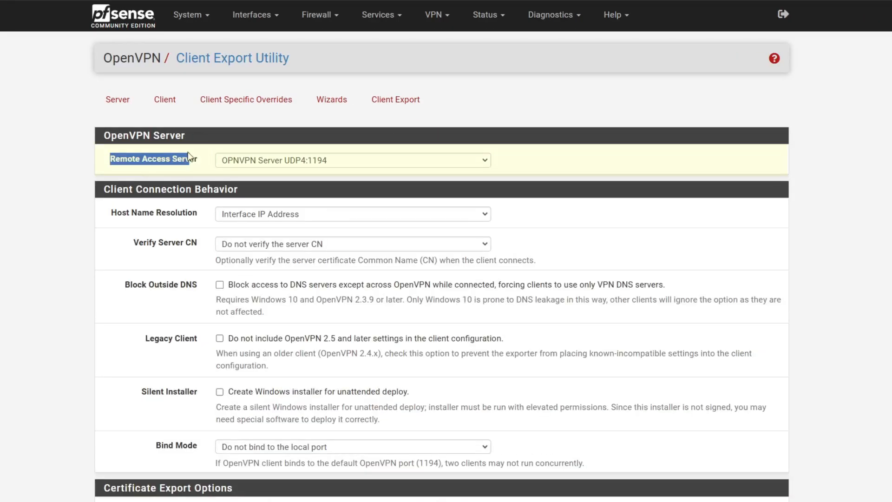
Keep OPNVPN Server UDP4:1194 selected as the Remote Access Server for export
left_click_drag(185, 159, 116, 159)
left_click(316, 163)
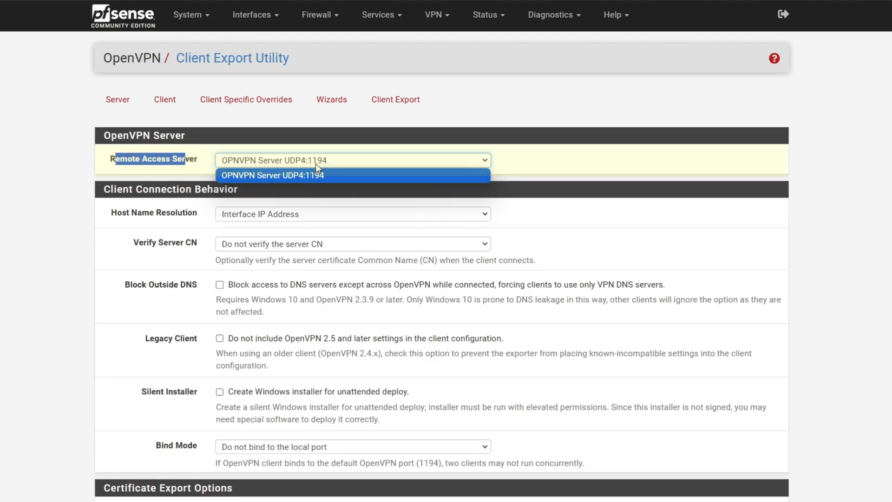
left_click(308, 177)
left_click(300, 180)
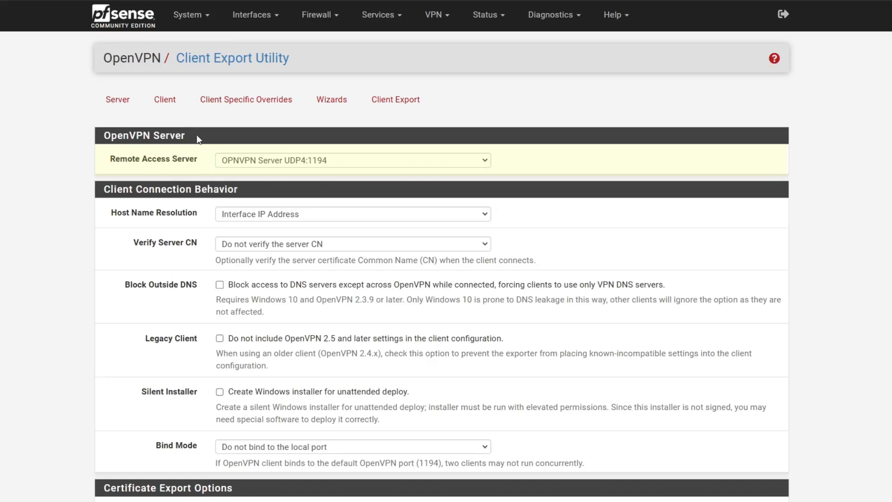
Return to the top of the export page and open System > Package Manager
scroll(339, 229, "down", 15)
scroll(361, 253, "down", 5)
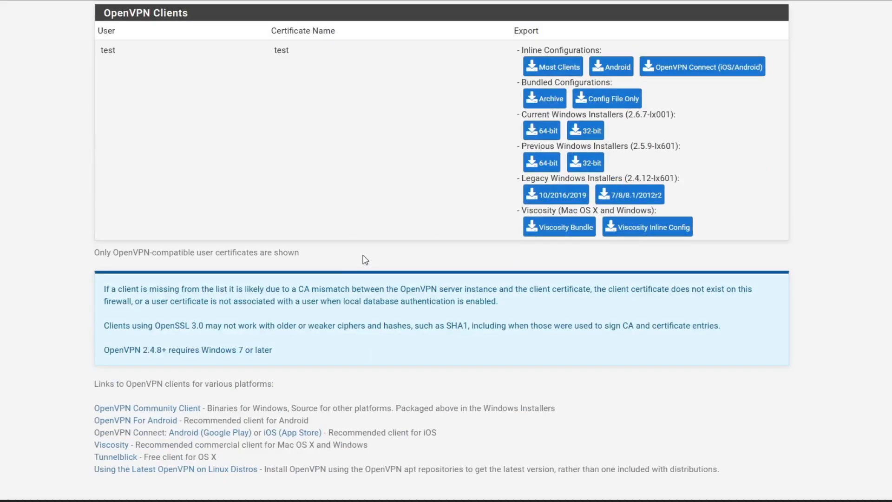
scroll(364, 259, "up", 2)
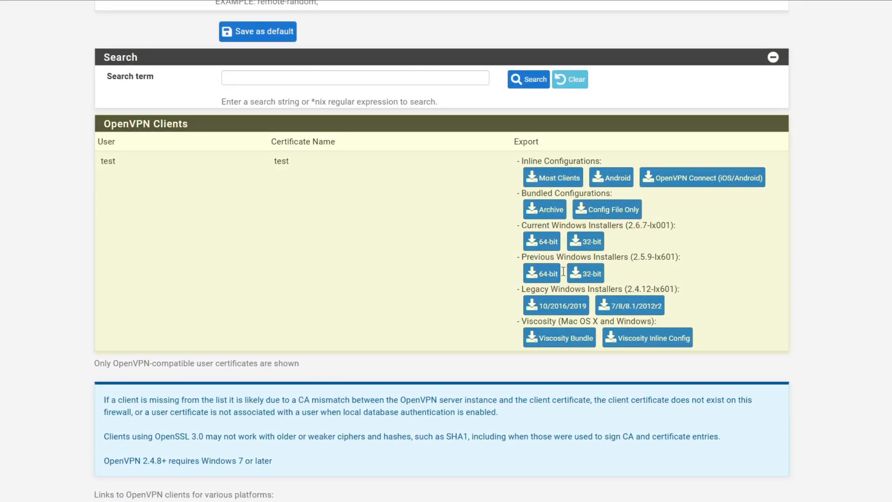
scroll(451, 257, "up", 15)
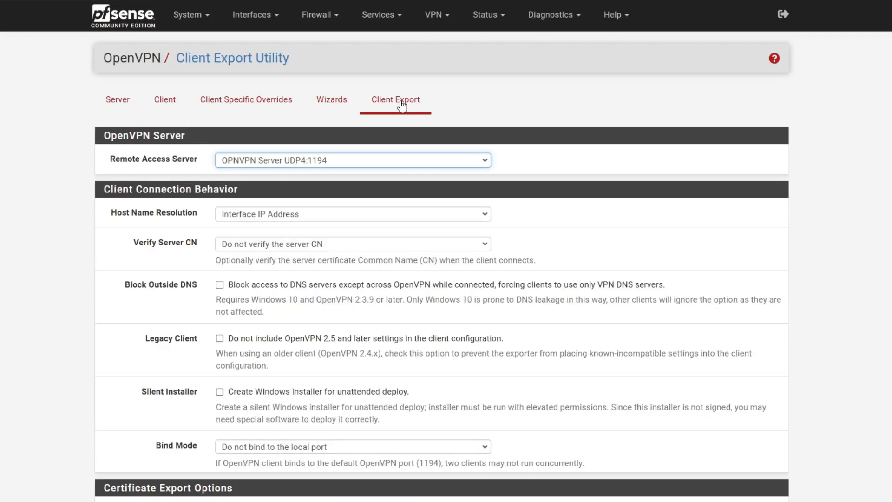
left_click(210, 22)
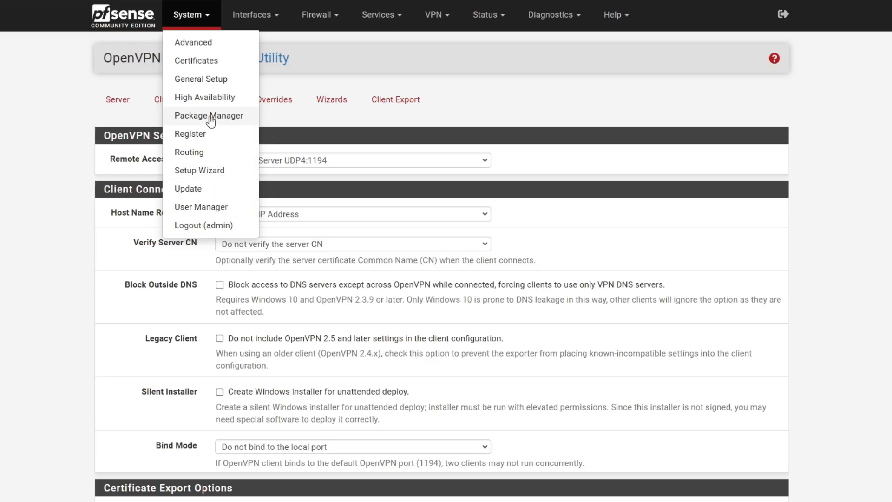
left_click(186, 117)
Confirm the OpenVPN client export package is installed, then start a new WAN1 firewall rule
left_click_drag(129, 231, 219, 239)
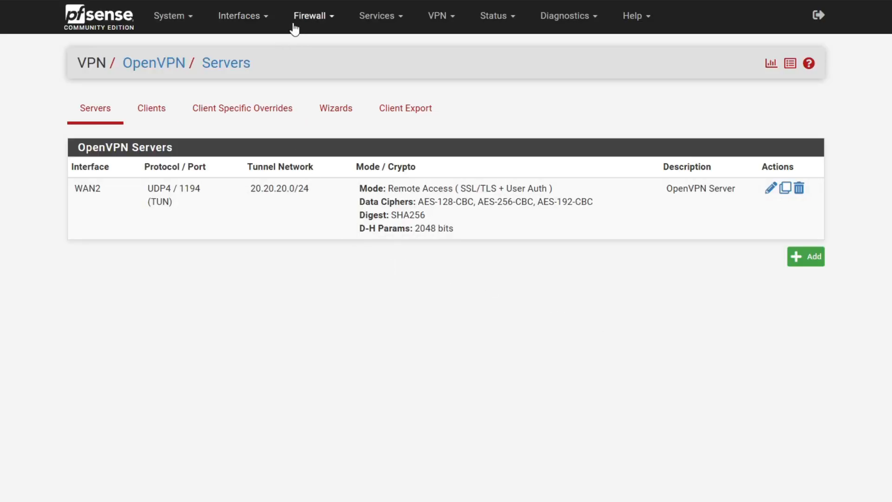
left_click(319, 23)
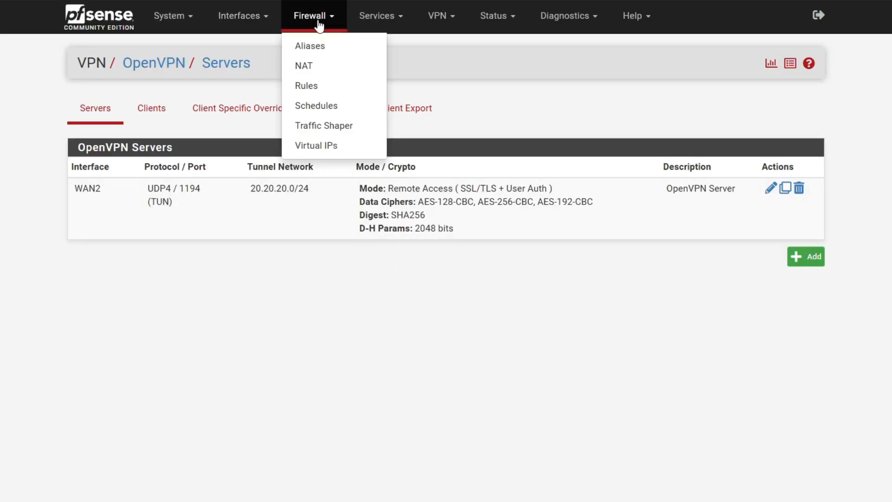
left_click(312, 86)
left_click(205, 108)
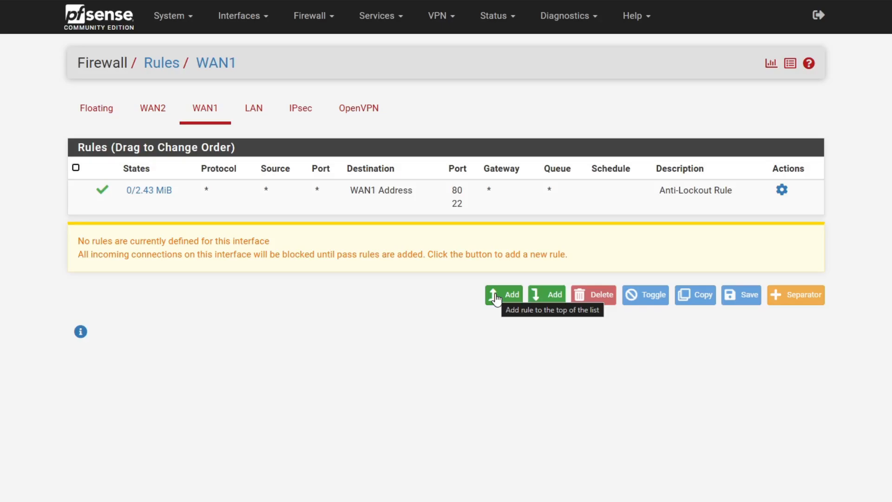
left_click(496, 296)
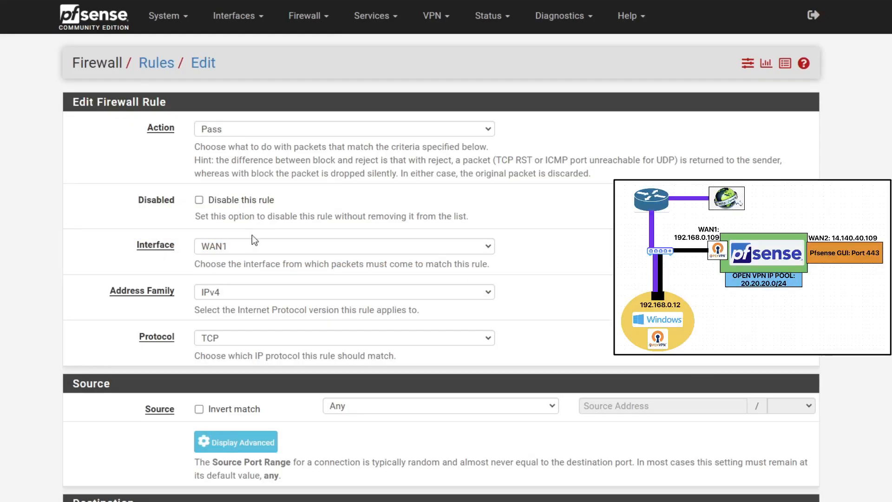
Set the new WAN1 rule's protocol to UDP
left_click(230, 344)
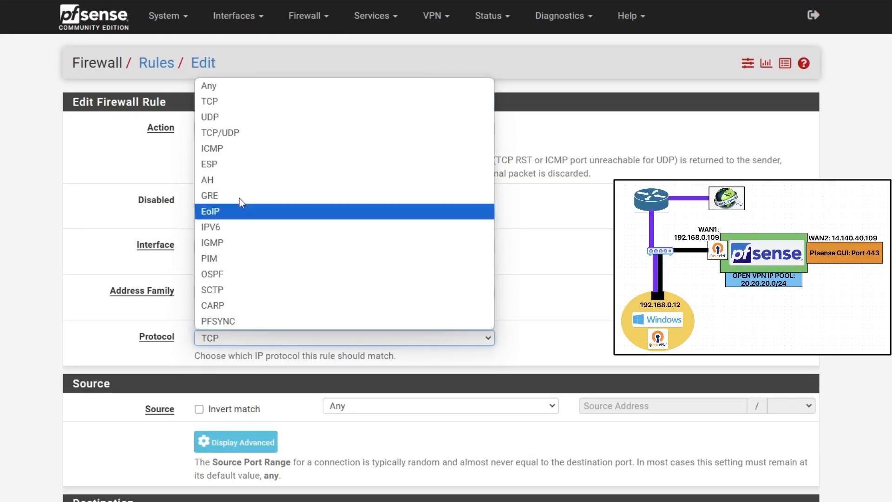
left_click(237, 86)
left_click(246, 339)
left_click(245, 118)
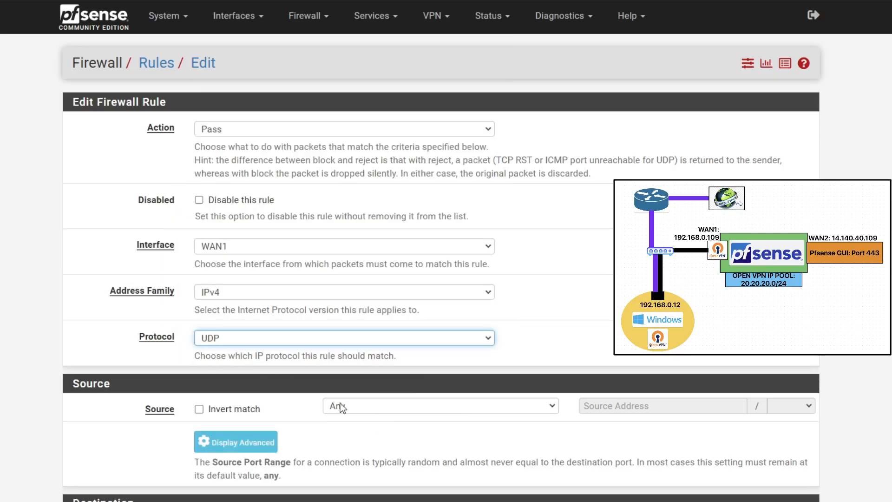
scroll(326, 405, "down", 1)
left_click(242, 382)
scroll(343, 385, "up", 1)
scroll(343, 379, "down", 2)
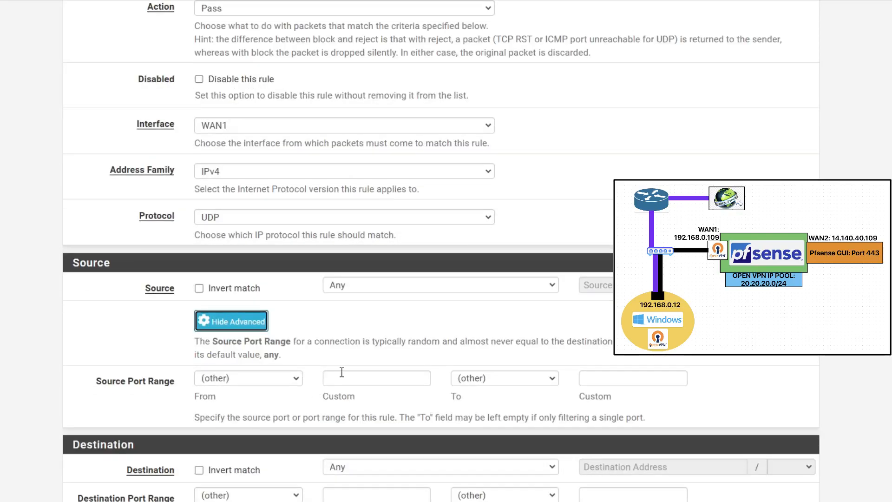
left_click(263, 323)
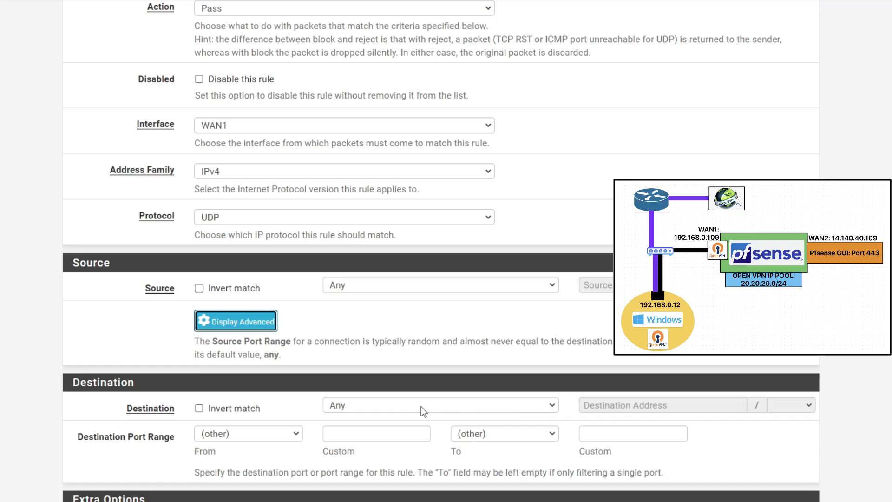
Set the destination port to OpenVPN (1194), enable logging, and save the WAN1 rule
left_click(259, 434)
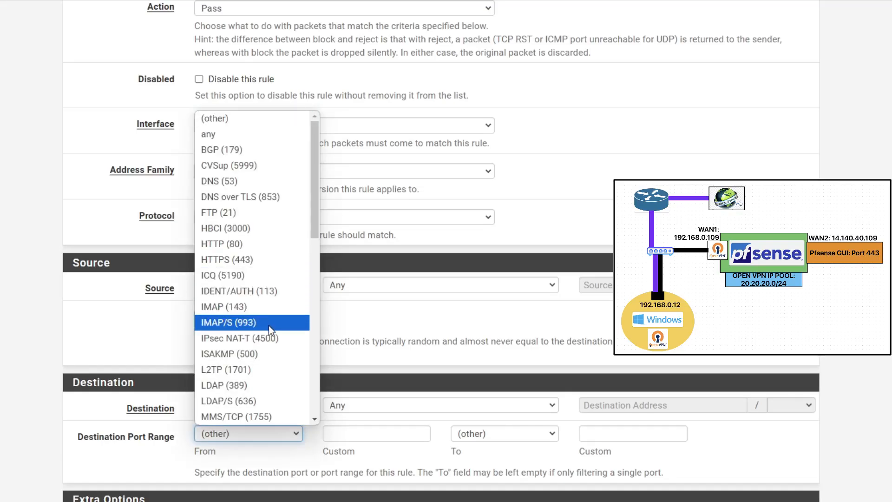
scroll(269, 330, "down", 3)
scroll(270, 337, "down", 1)
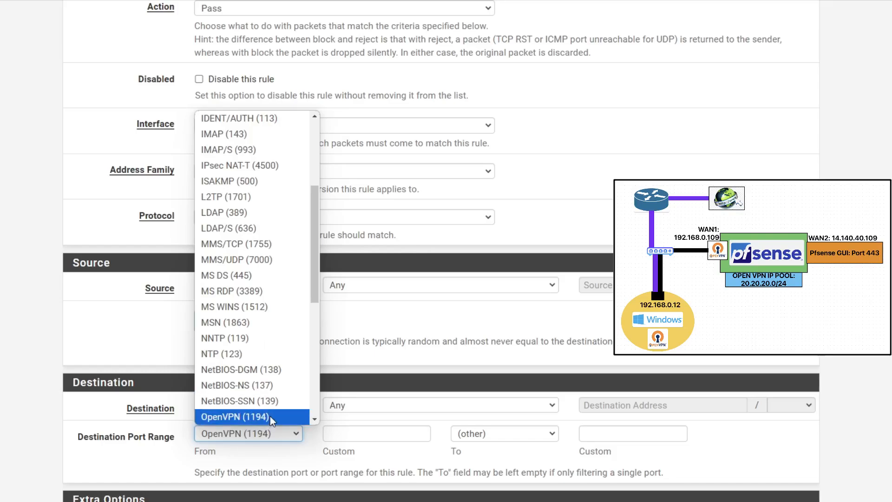
left_click(269, 416)
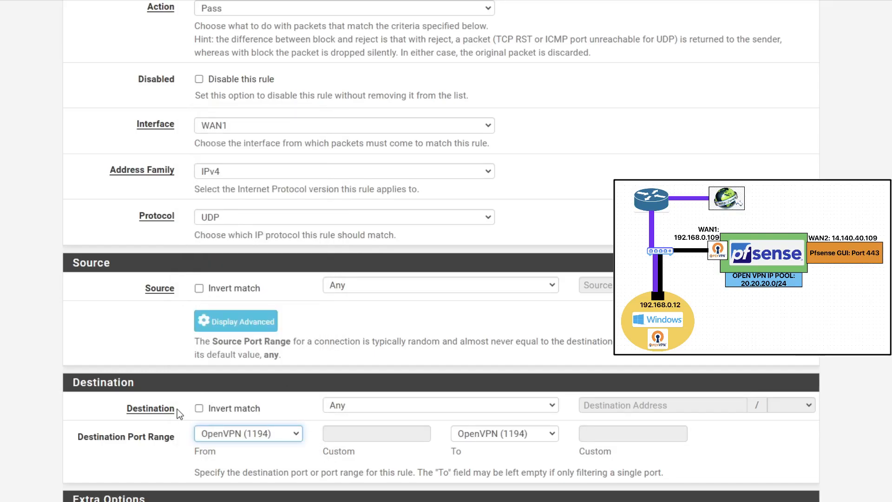
left_click(416, 461)
scroll(416, 461, "down", 4)
left_click(199, 341)
left_click(218, 497)
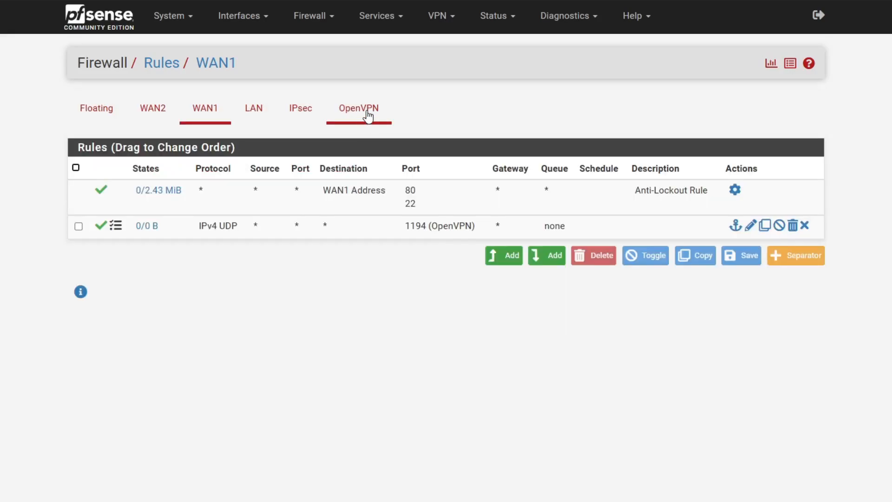
left_click(368, 114)
Add an OpenVPN-interface rule with protocol Any, destination WAN2 address, and logging, then save
left_click(512, 256)
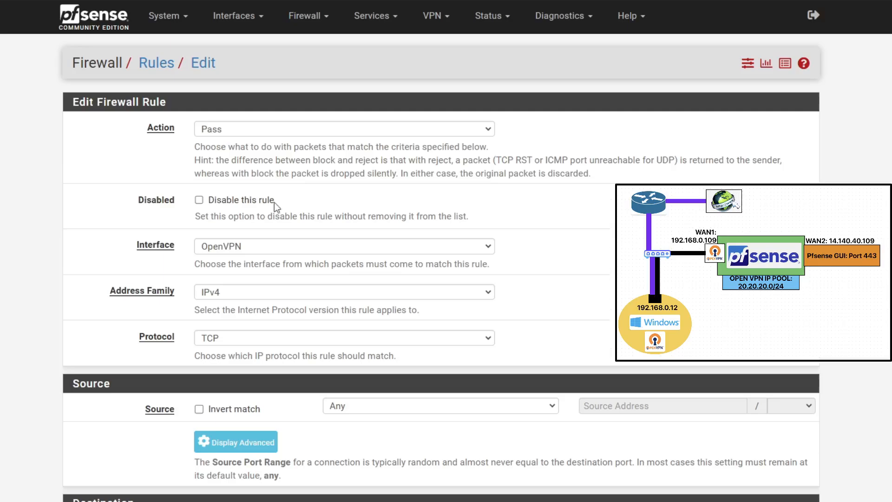
scroll(289, 288, "down", 1)
left_click(297, 281)
left_click(260, 297)
scroll(256, 285, "down", 2)
left_click(363, 282)
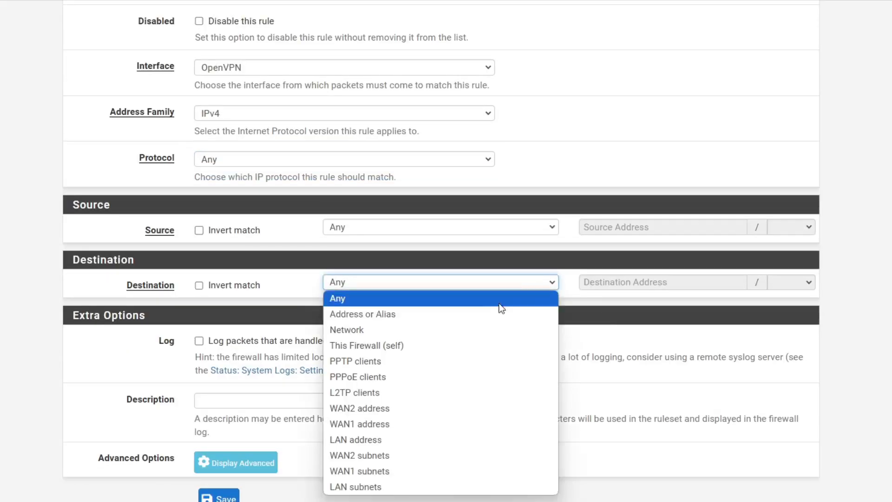
left_click(359, 408)
left_click(199, 341)
left_click(218, 497)
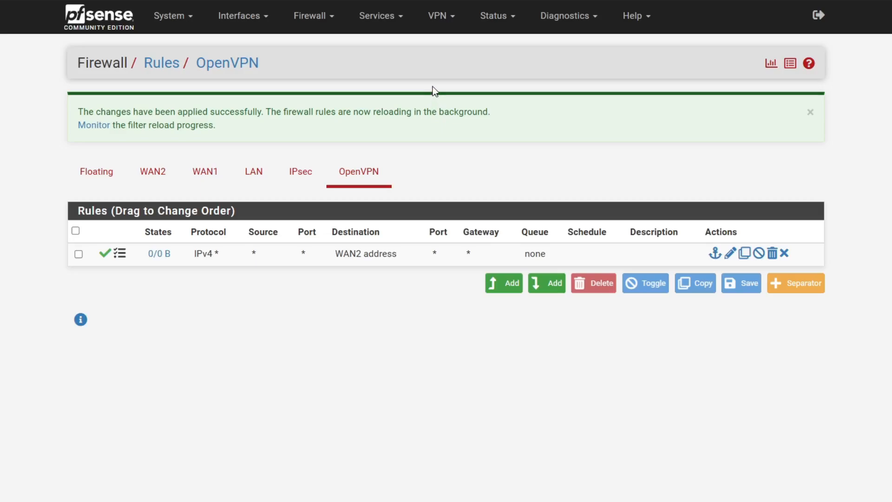
left_click(446, 28)
On Client Export, keep Server UDP4:1194 and review the Host Name Resolution and Verify Server CN settings
left_click(456, 85)
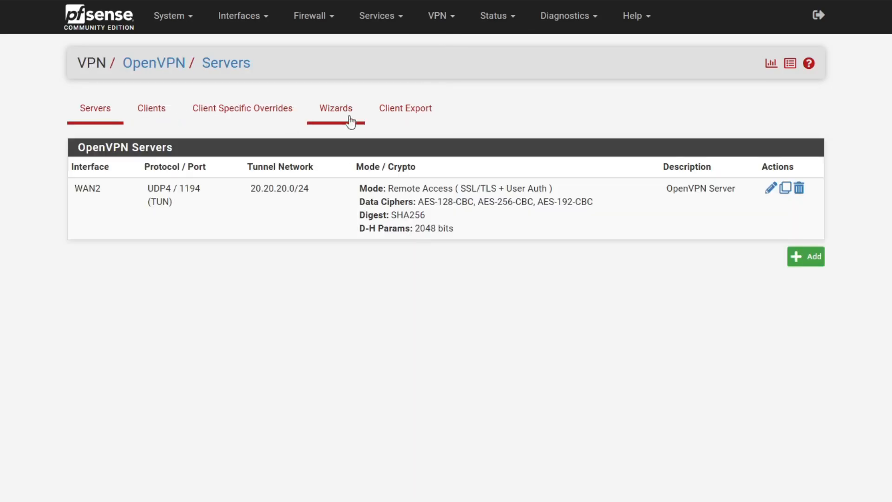
left_click(414, 115)
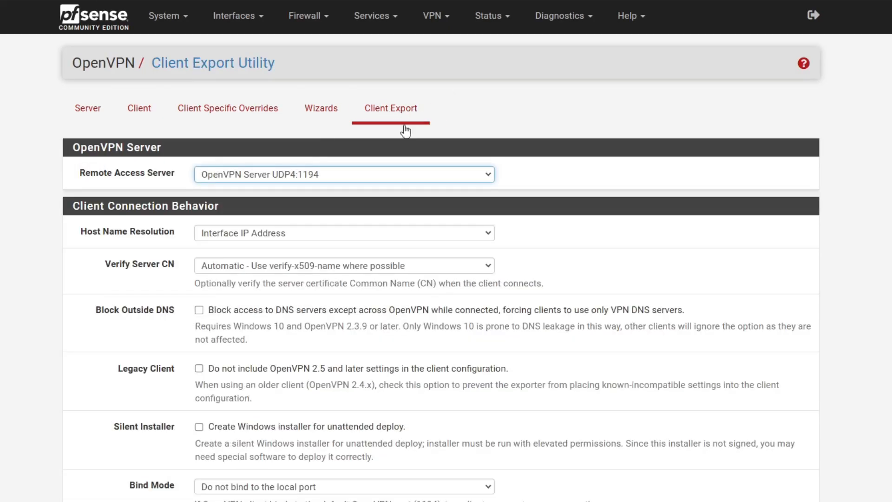
left_click(297, 181)
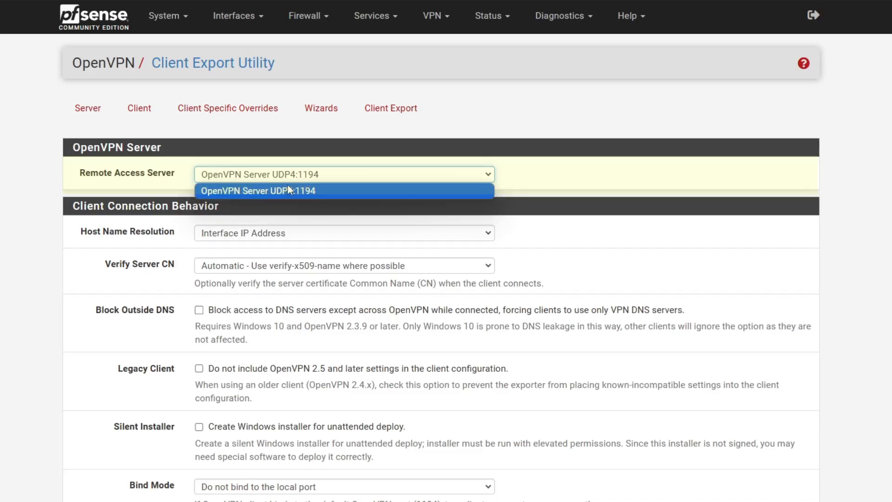
left_click(252, 194)
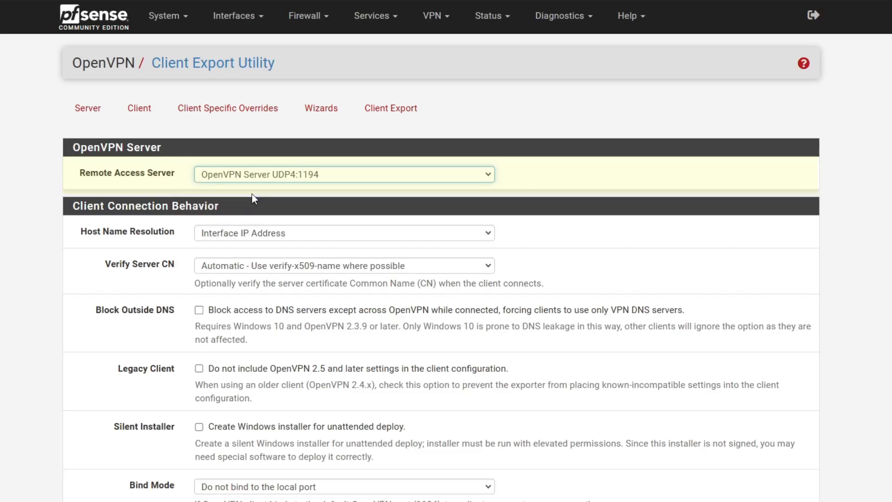
triple_click(176, 235)
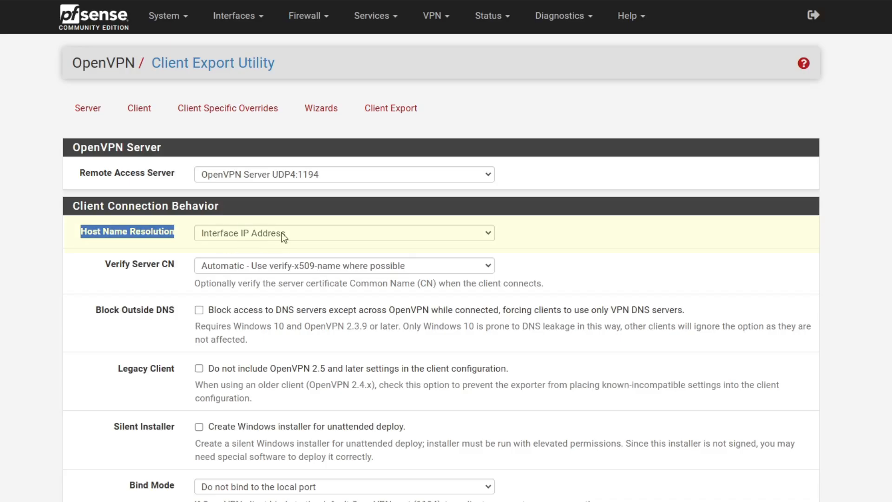
left_click_drag(121, 264, 174, 265)
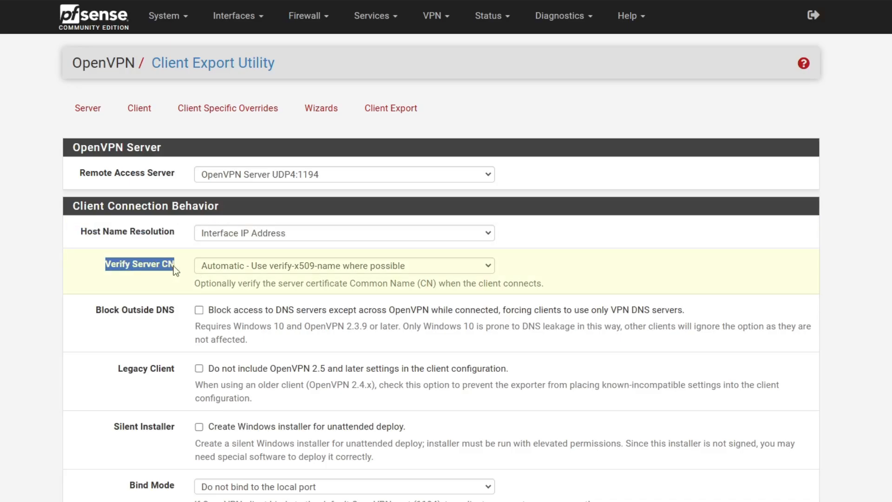
Scroll to the OpenVPN Clients list and check the current Windows installer version
scroll(163, 326, "down", 5)
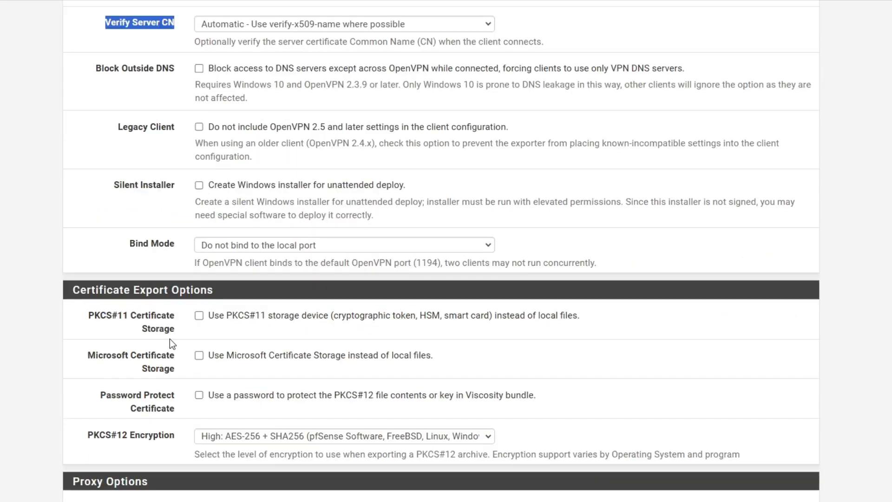
scroll(170, 341, "down", 3)
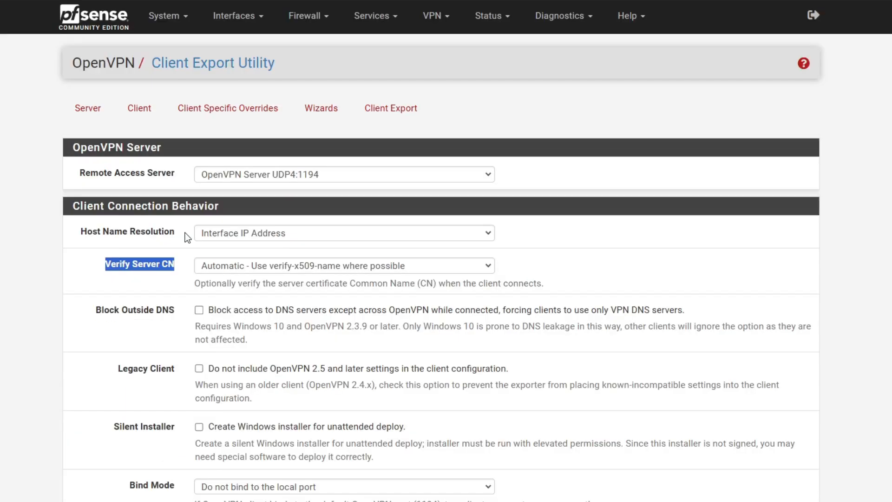
scroll(187, 236, "down", 11)
scroll(187, 236, "down", 5)
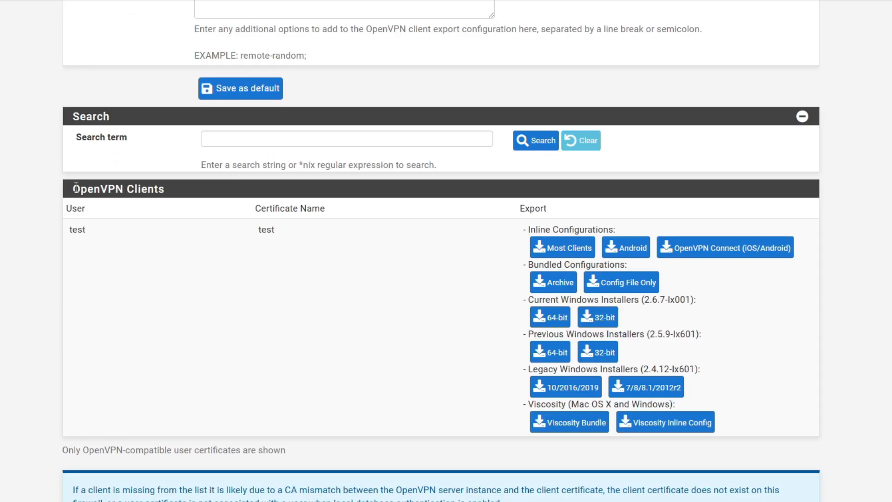
triple_click(73, 188)
left_click_drag(647, 302, 690, 305)
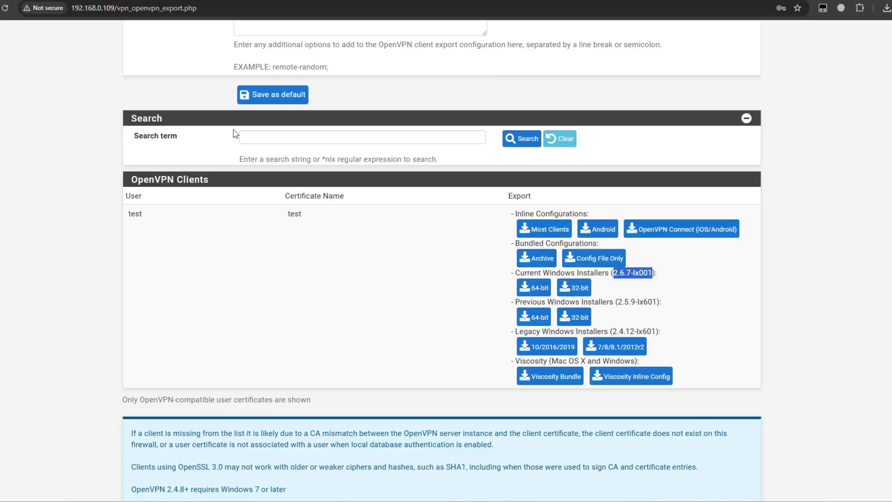
scroll(441, 279, "up", 15)
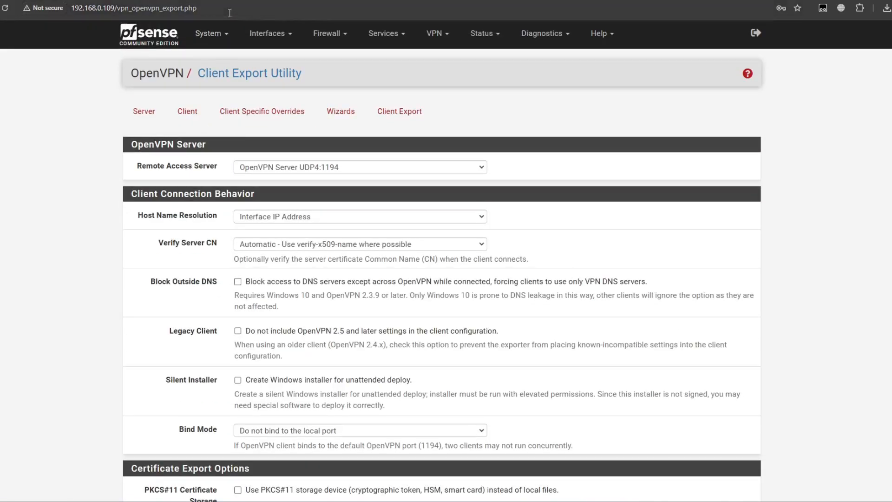
Download the PFSENSE CA certificate as PFSENSE+CA.crt, keeping the blocked download, and show it in Downloads
left_click(217, 35)
left_click(227, 77)
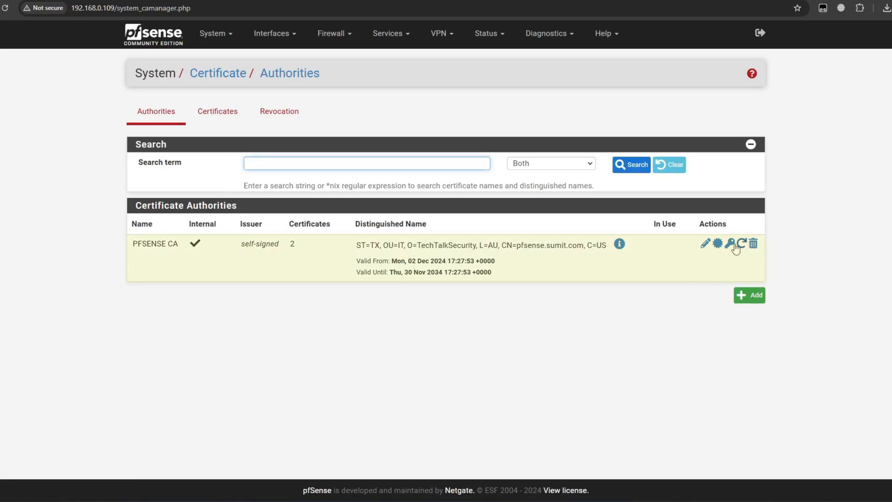
left_click(718, 243)
left_click(852, 32)
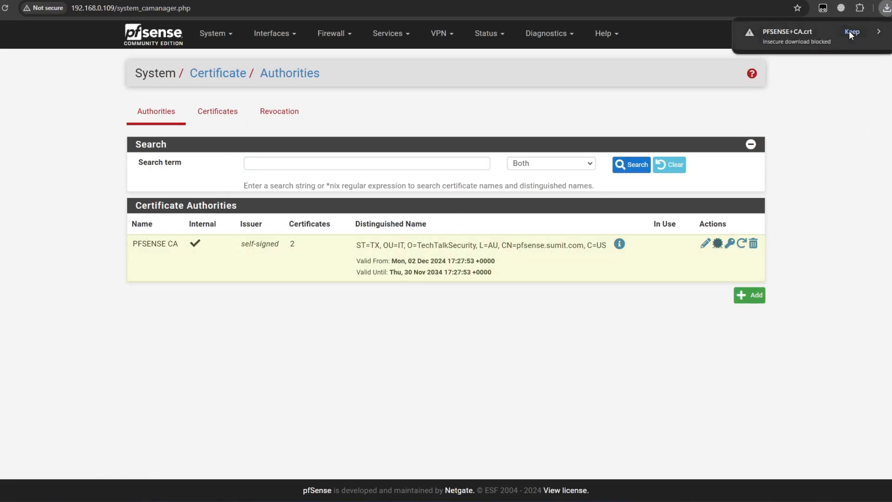
left_click(860, 33)
right_click(155, 90)
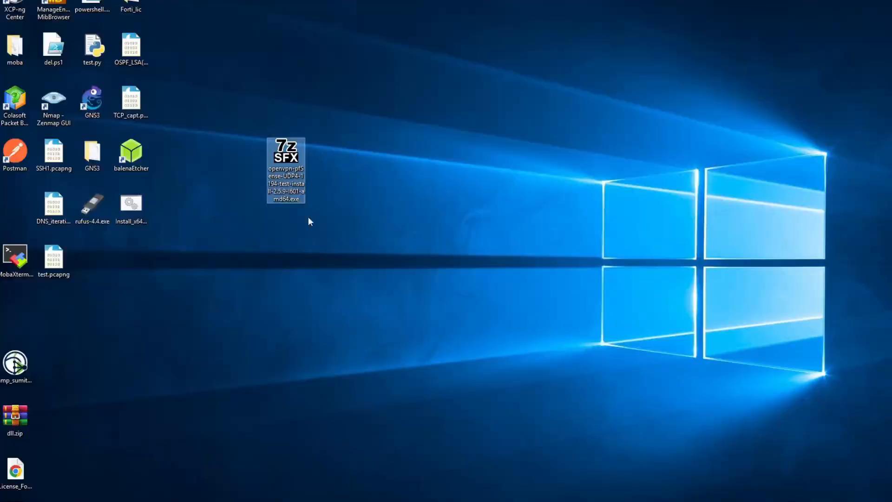
Paste PFSENSE+CA.crt onto the client desktop and launch Manage computer certificates
key("ctrl+v")
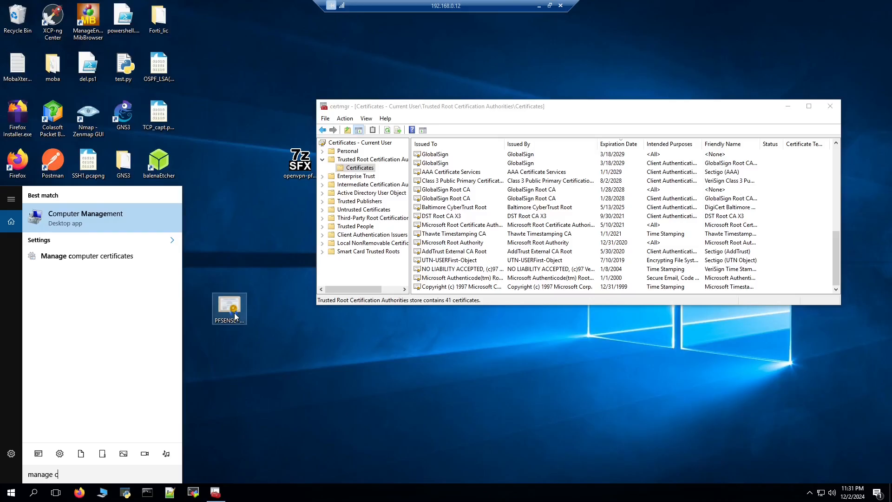
left_click(231, 313)
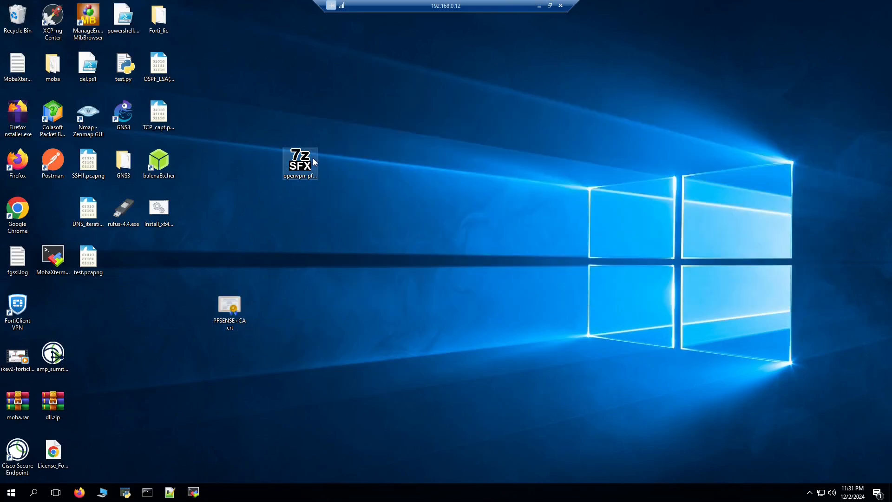
left_click(301, 163)
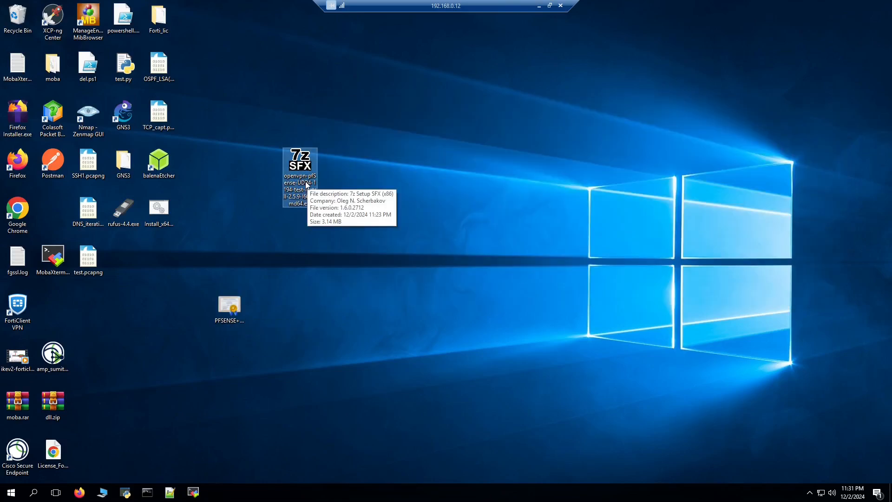
left_click(293, 284)
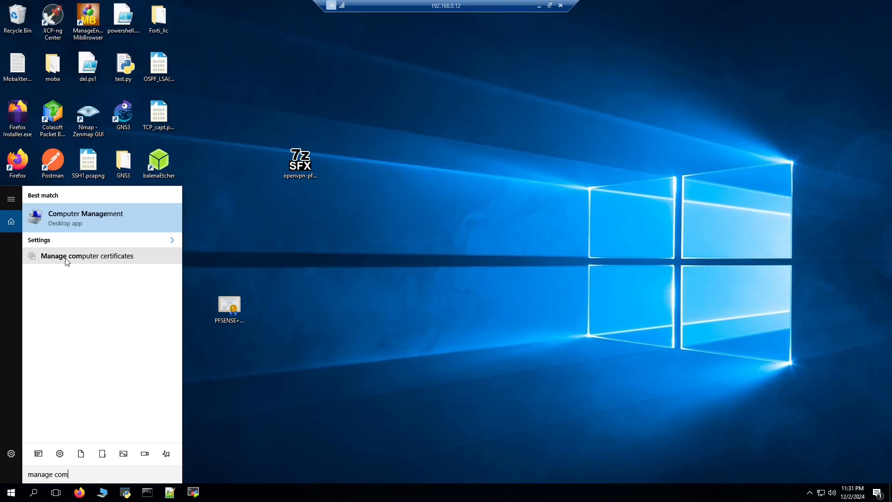
left_click(66, 258)
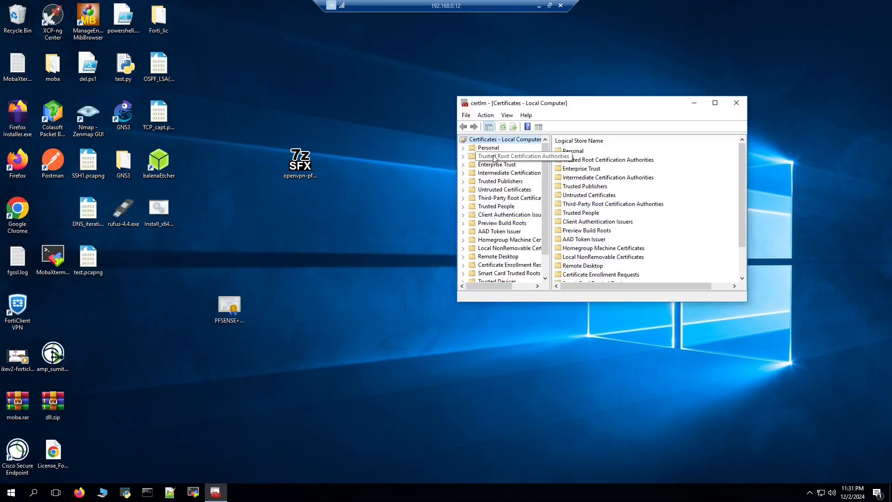
Import PFSENSE+CA.crt into the Trusted Root Certification Authorities certificate store
left_click(538, 156)
double_click(583, 153)
right_click(169, 194)
mouse_move(224, 205)
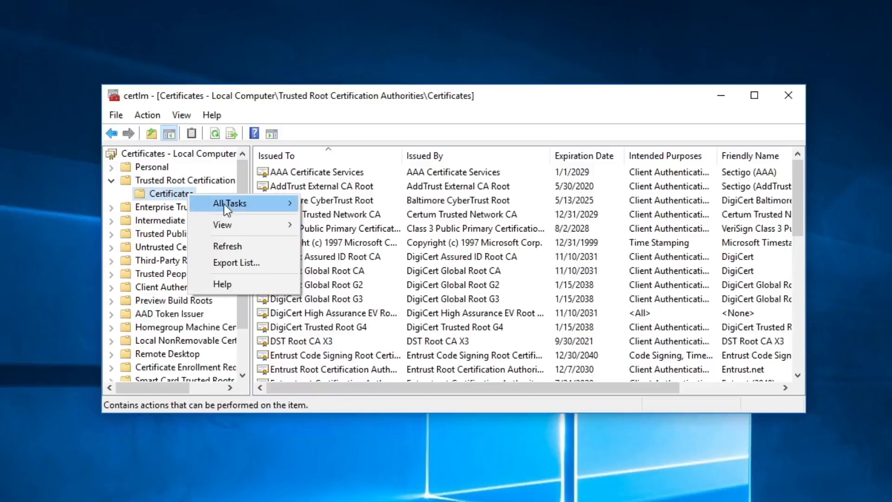
left_click(158, 203)
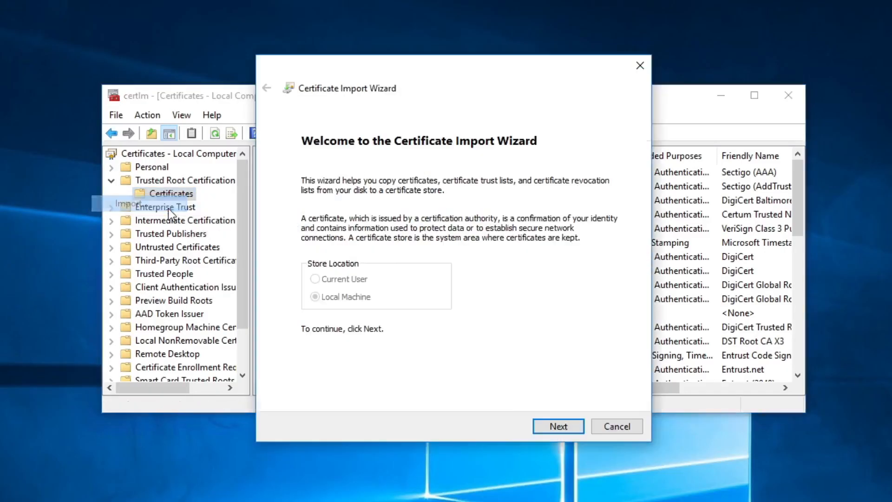
left_click(585, 205)
left_click(392, 226)
left_click(786, 409)
left_click(568, 428)
left_click(568, 427)
left_click(558, 427)
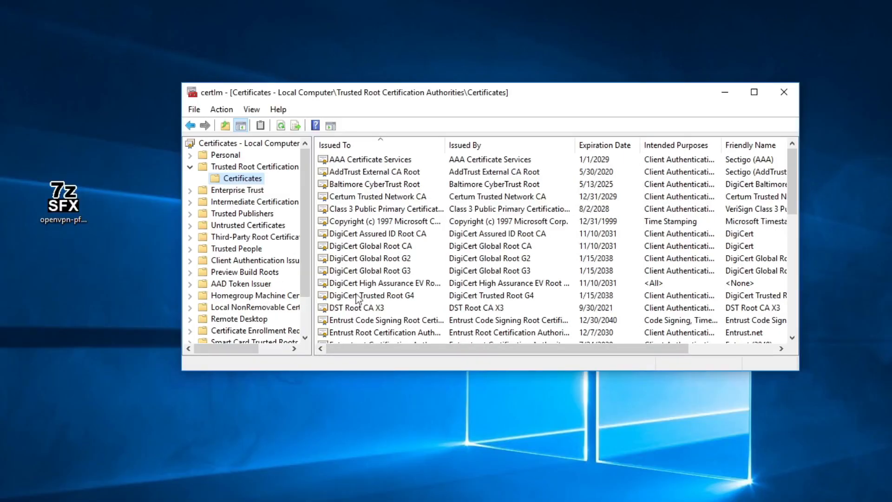
Open the imported pfsense.sumit.com certificate and verify its Certification Path status is OK
left_click(281, 261)
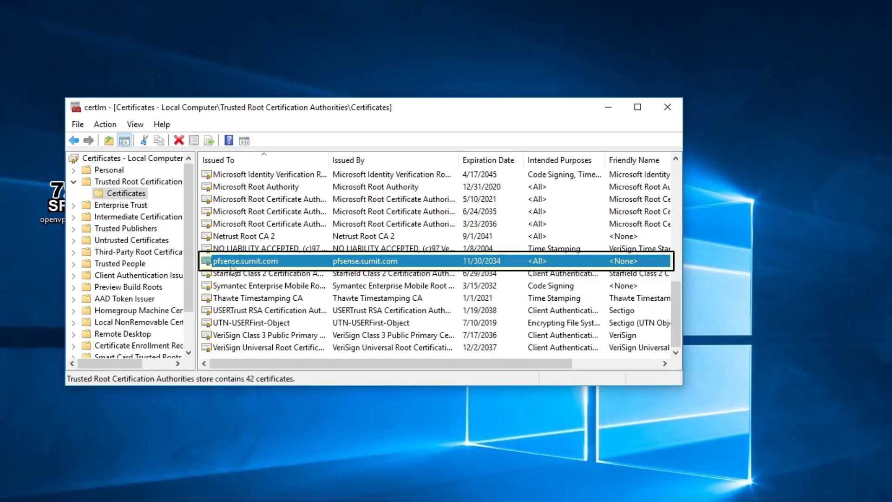
mouse_move(329, 362)
left_mouse_down()
mouse_move(445, 387)
mouse_move(269, 271)
left_mouse_up()
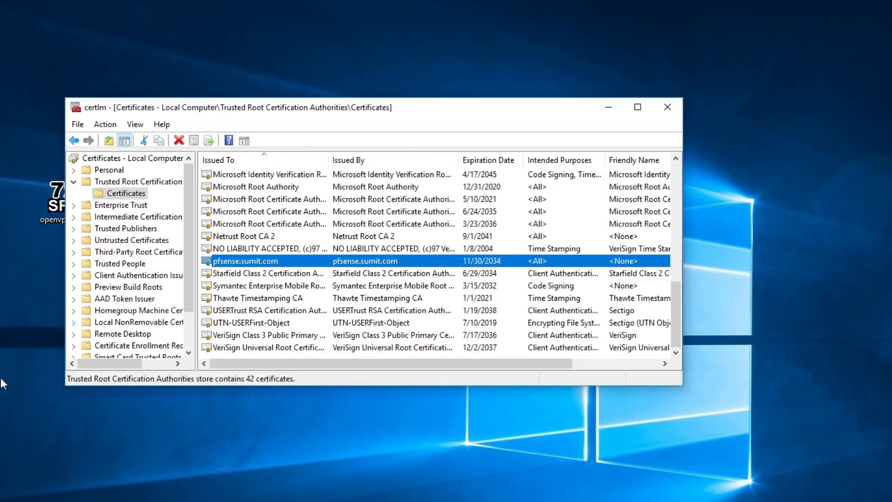
double_click(235, 305)
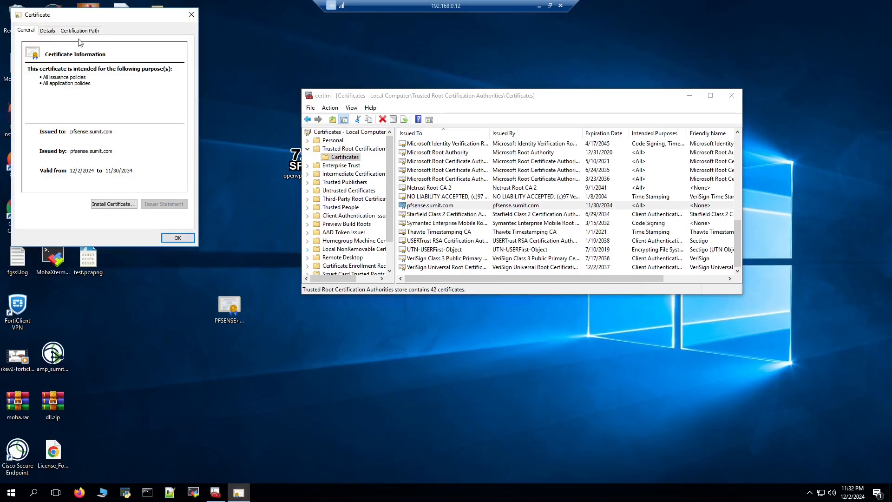
left_click_drag(85, 19, 156, 174)
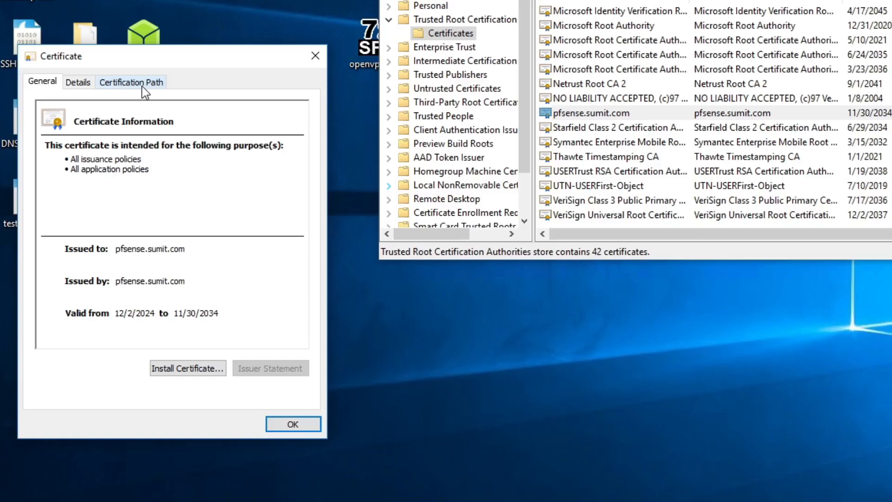
left_click(157, 187)
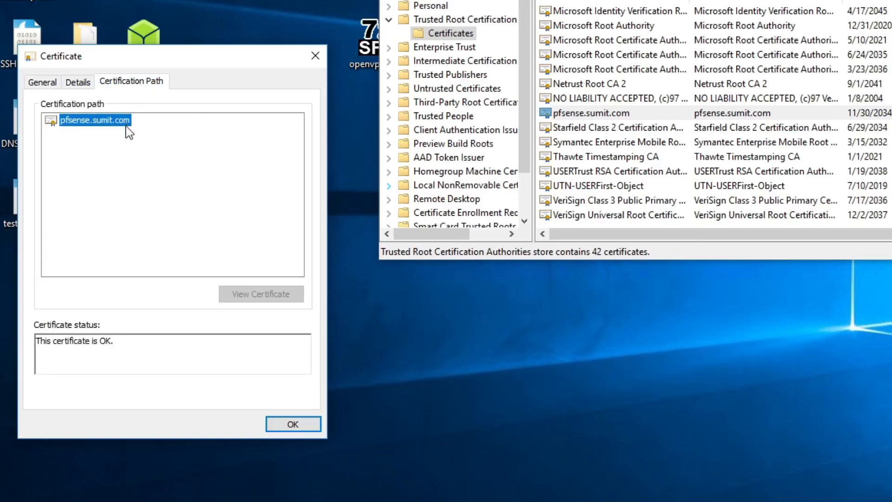
left_click_drag(37, 342, 116, 343)
left_click(150, 353)
left_click(293, 424)
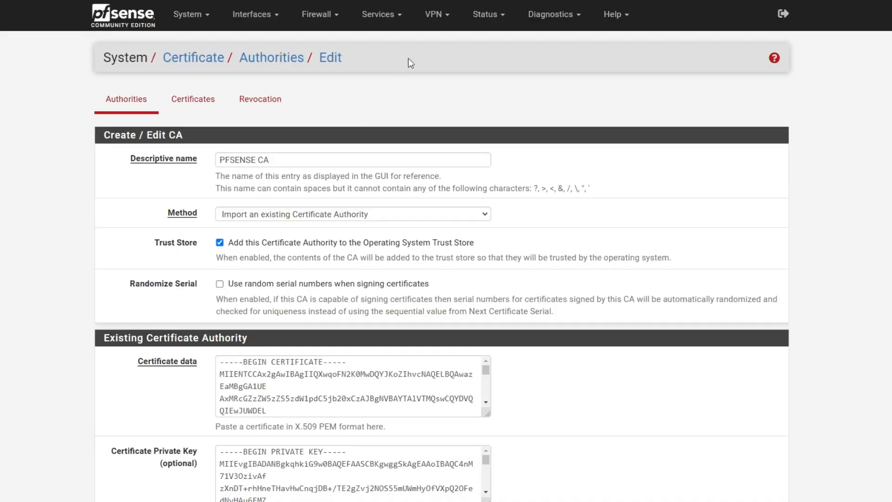
Download pfSense-UDP4-1194-test-config.ovpn for user test and select the three downloaded files
left_click(445, 21)
left_click(452, 81)
left_click(400, 104)
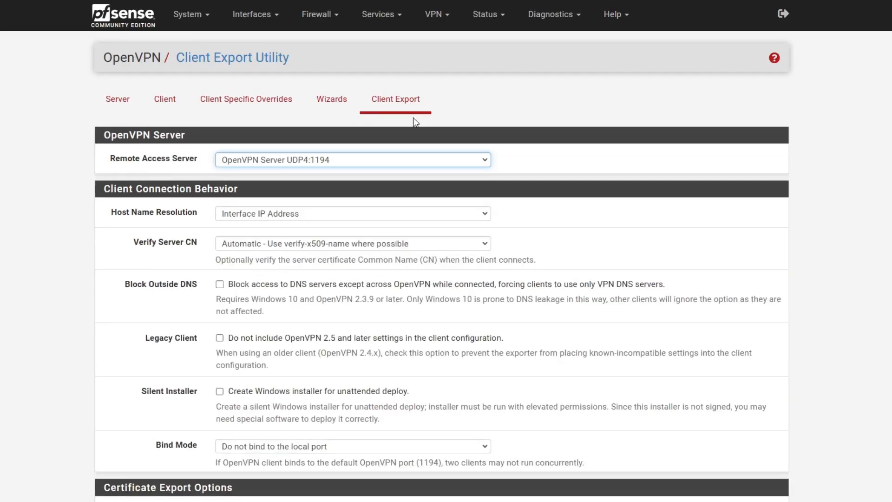
scroll(376, 226, "down", 15)
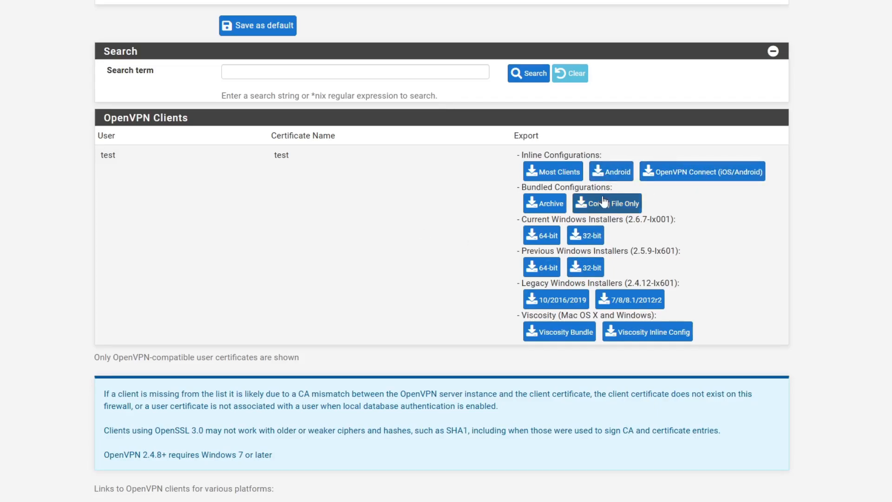
left_click(620, 210)
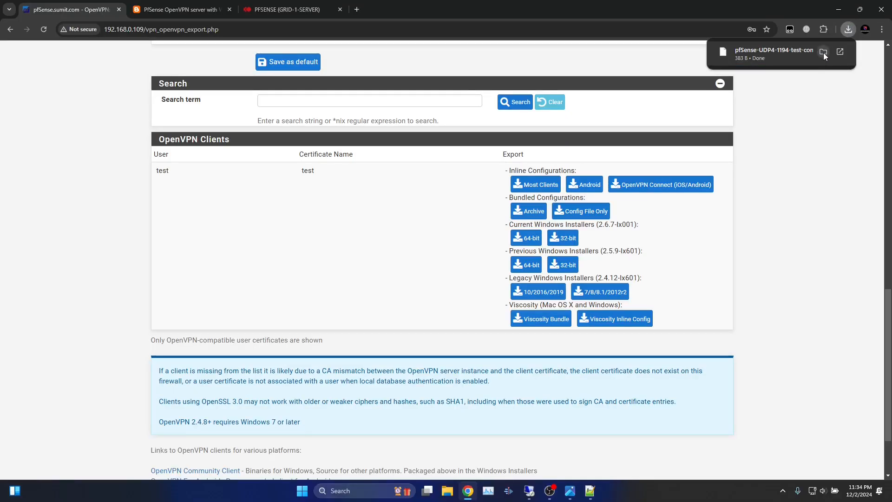
left_click(823, 52)
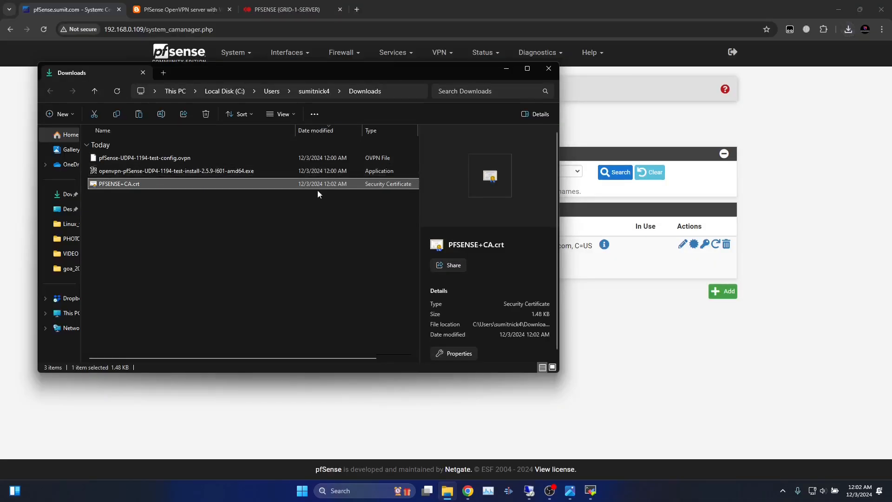
left_click_drag(157, 220, 164, 157)
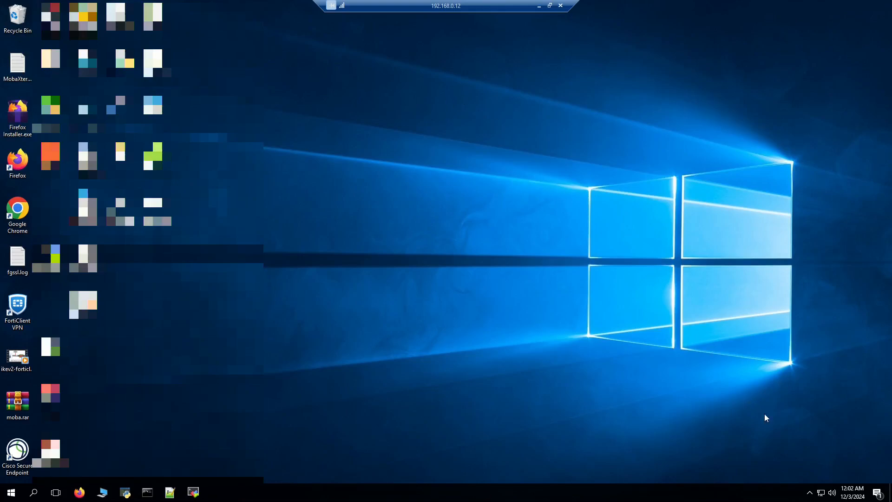
right_click(819, 493)
left_click(827, 486)
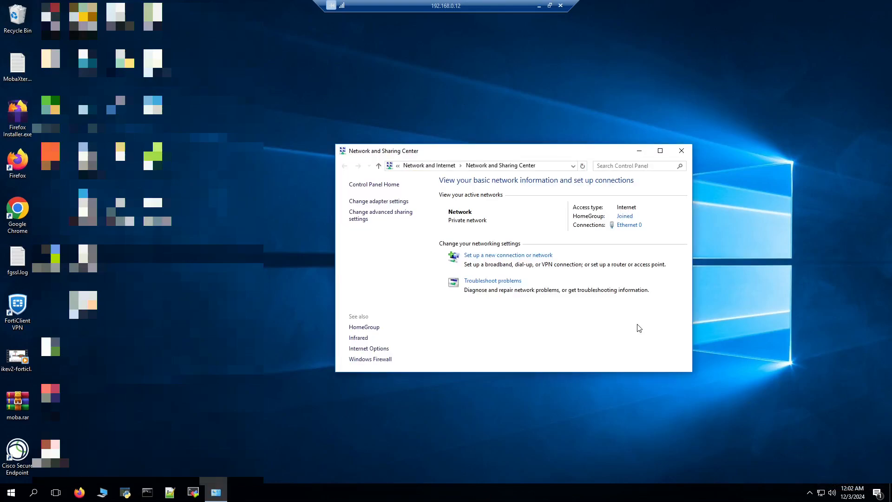
left_click(628, 224)
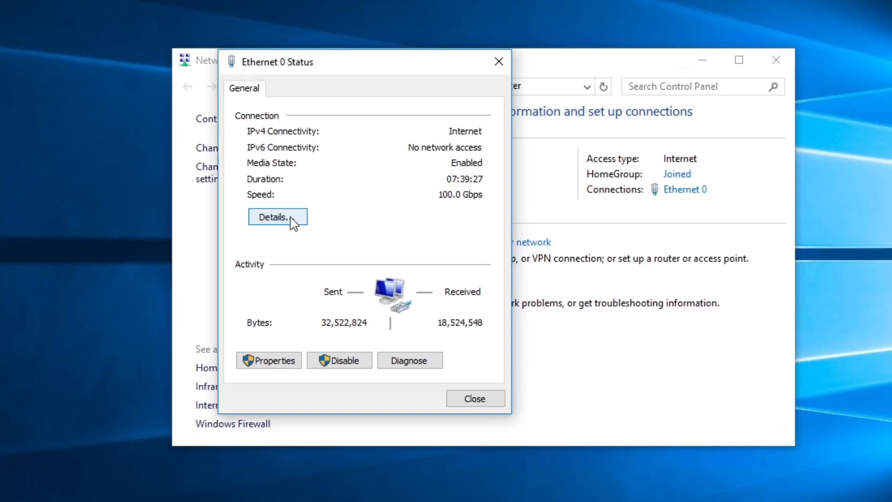
left_click(291, 219)
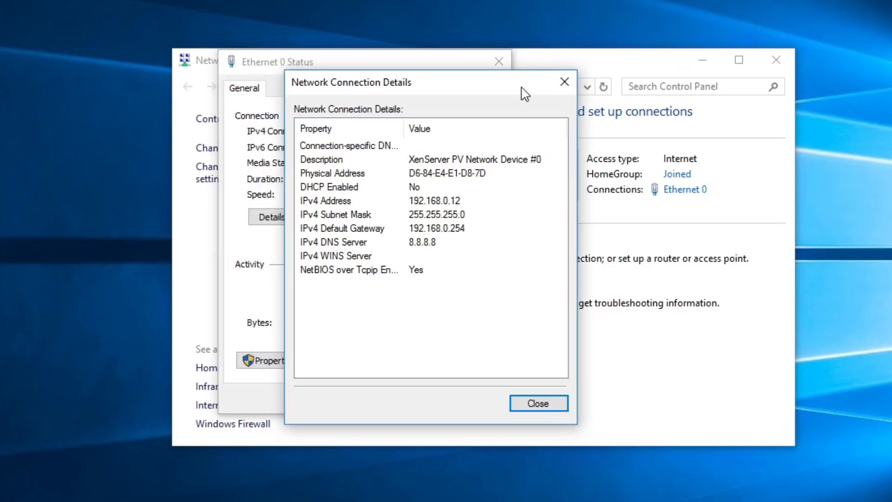
left_click(562, 82)
left_click(499, 61)
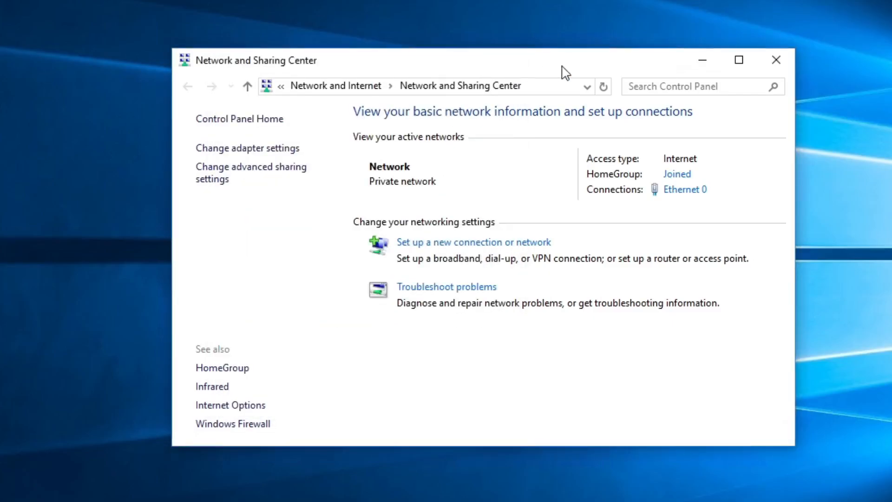
left_click(773, 56)
right_click(213, 200)
Paste the copied files onto the desktop, replacing the existing certificate, and arrange the icons
left_click(274, 250)
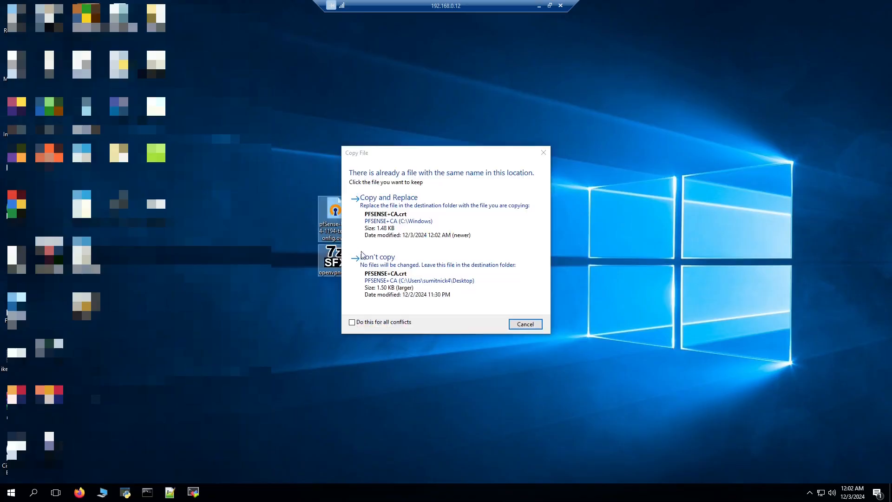
left_click(422, 211)
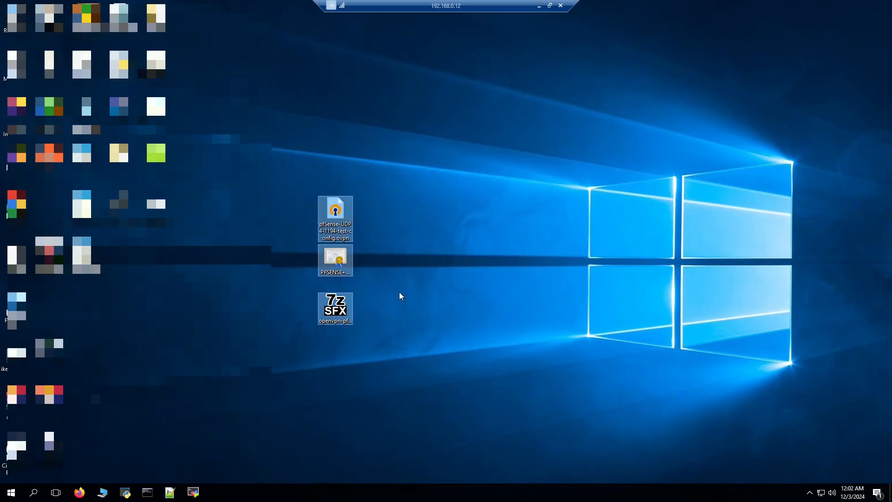
left_click(384, 306)
left_click_drag(338, 271, 140, 316)
left_click_drag(320, 323, 207, 258)
left_click_drag(335, 211, 226, 263)
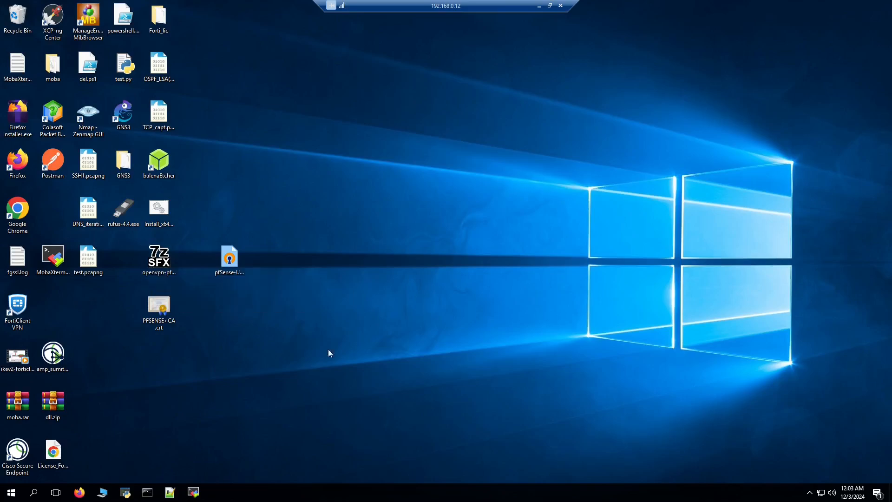
left_click(161, 261)
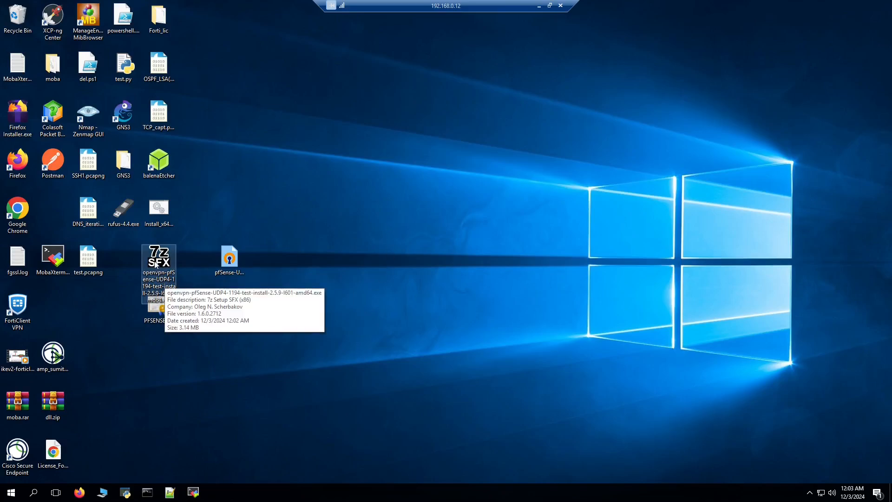
left_click_drag(156, 265, 336, 167)
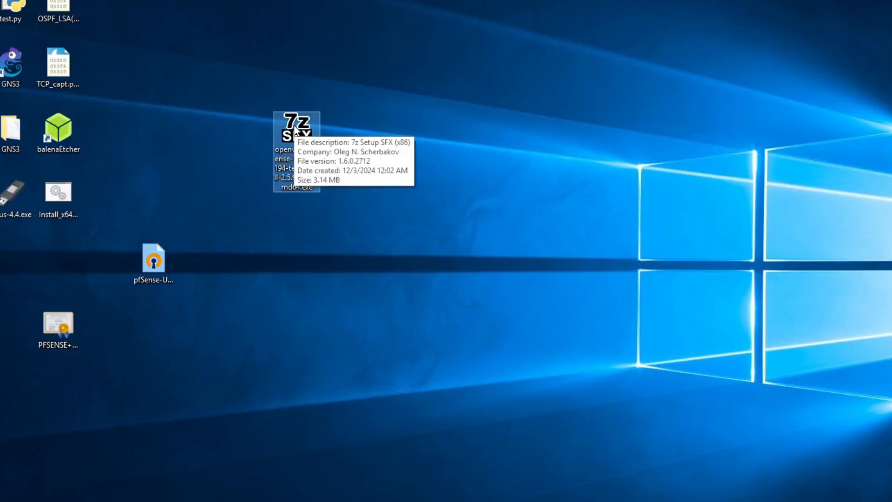
Install OpenVPN 2.5.9 with the exported config and certificates, dismissing the duplicate-config warning
double_click(294, 130)
left_click(449, 255)
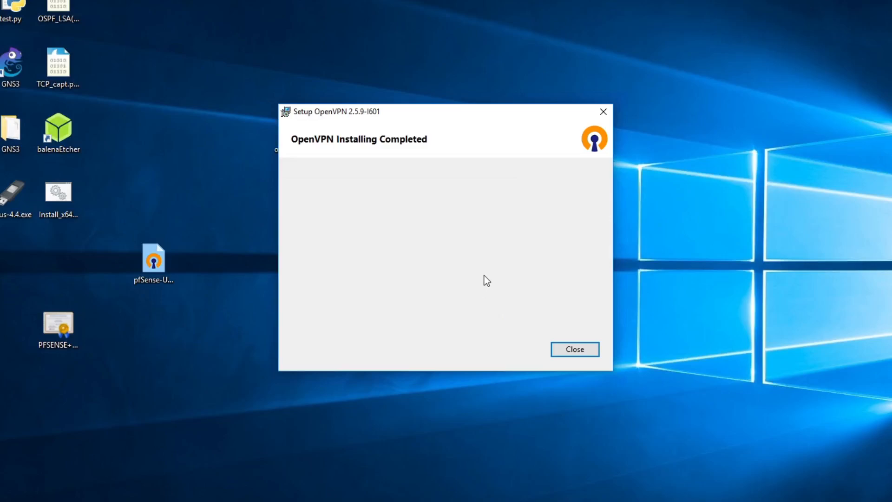
left_click(562, 348)
left_click(520, 347)
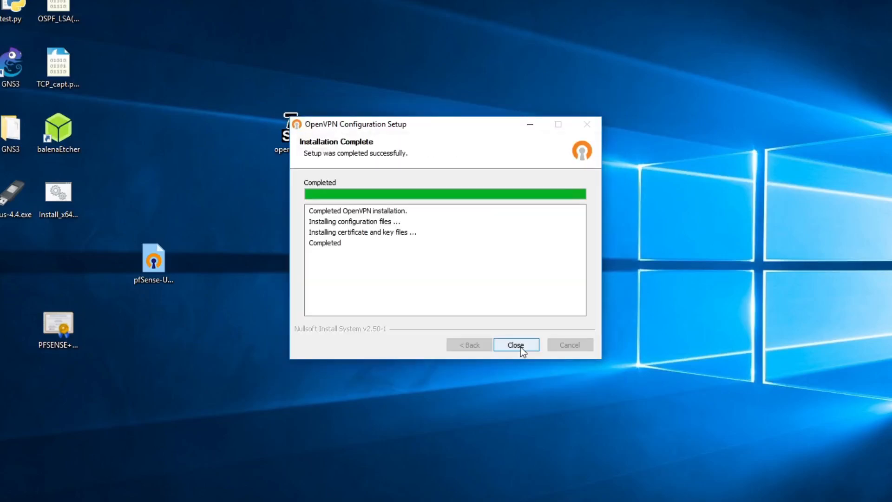
left_click(520, 347)
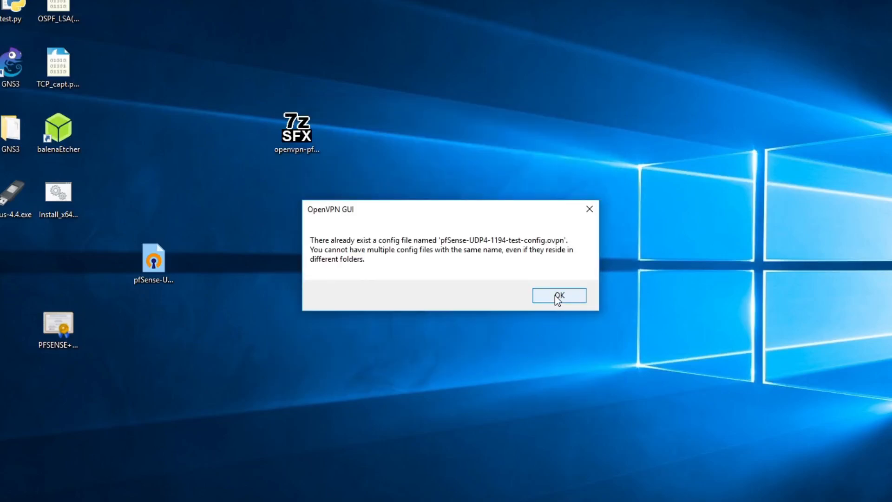
left_click(559, 295)
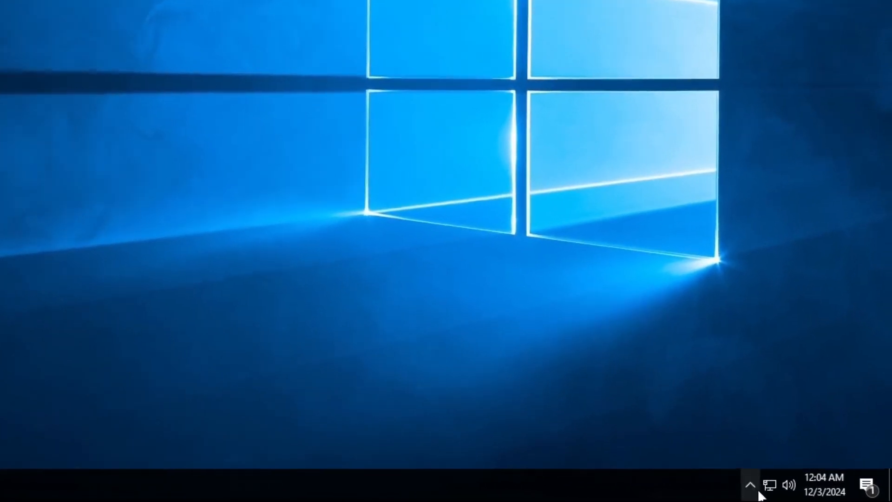
left_click(752, 485)
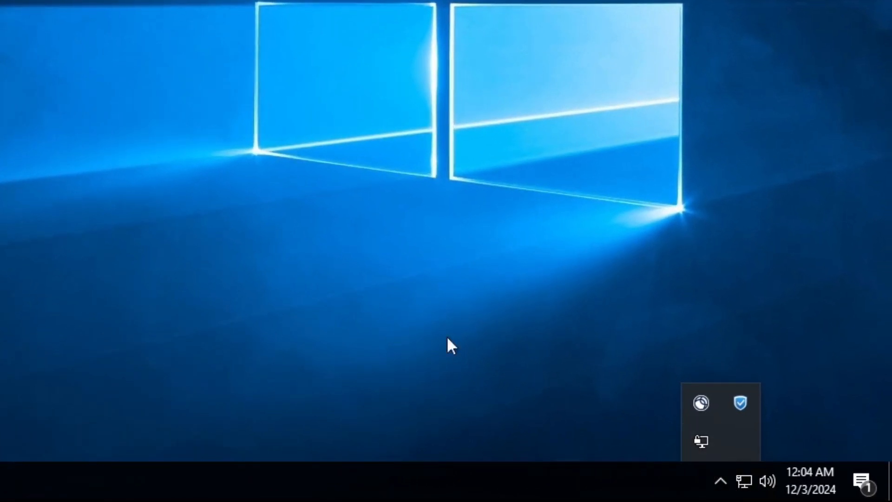
Inspect the existing pfSense-UDP4-1194-test-config profile's configuration file and connection log
right_click(702, 439)
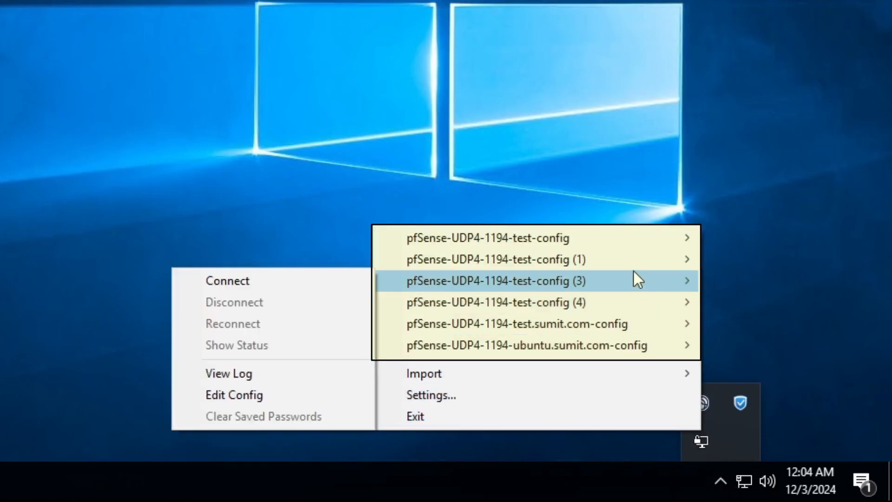
mouse_move(626, 239)
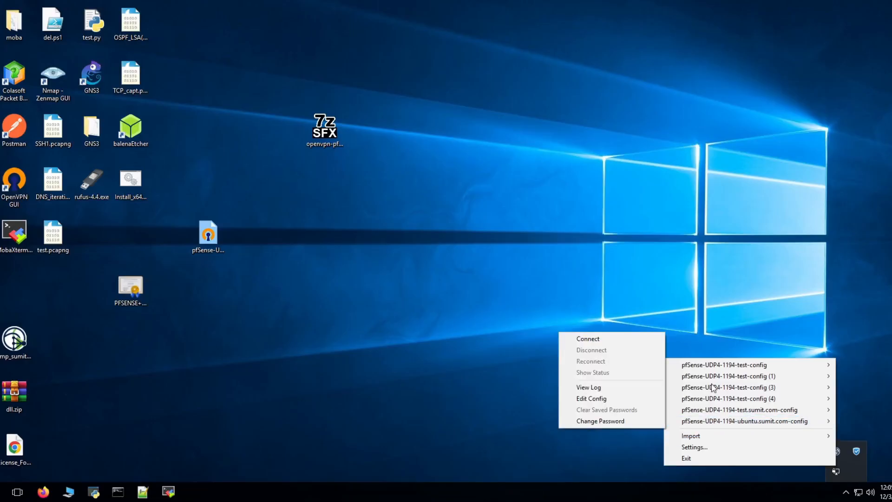
mouse_move(714, 365)
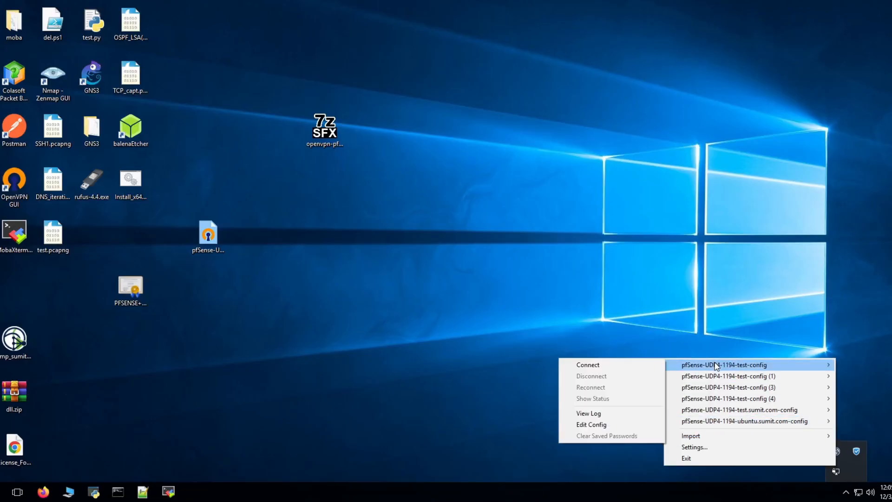
left_click(600, 424)
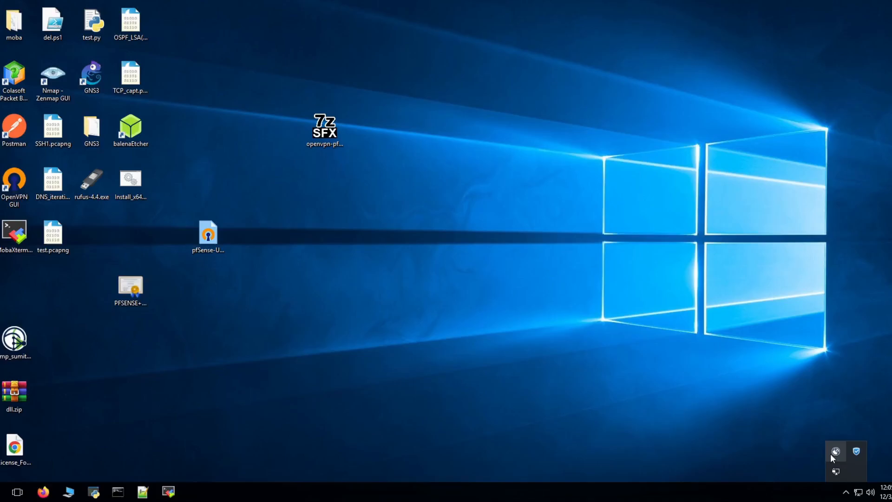
right_click(834, 469)
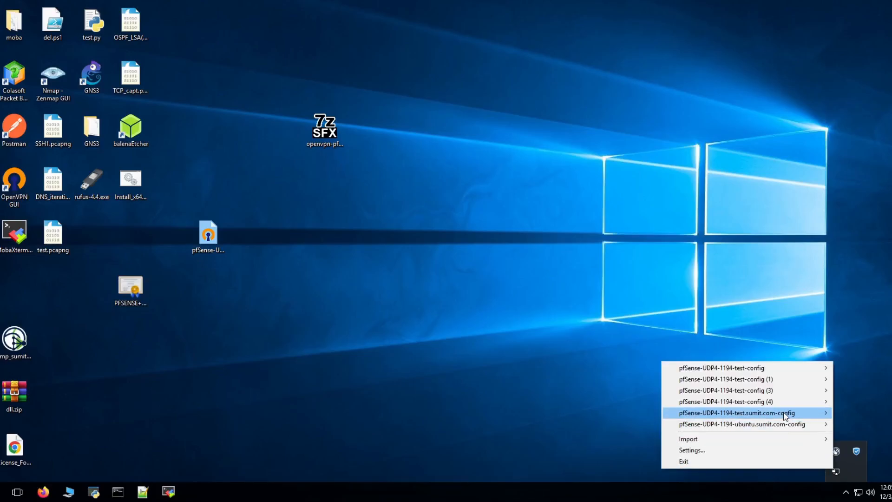
mouse_move(783, 413)
left_click(635, 470)
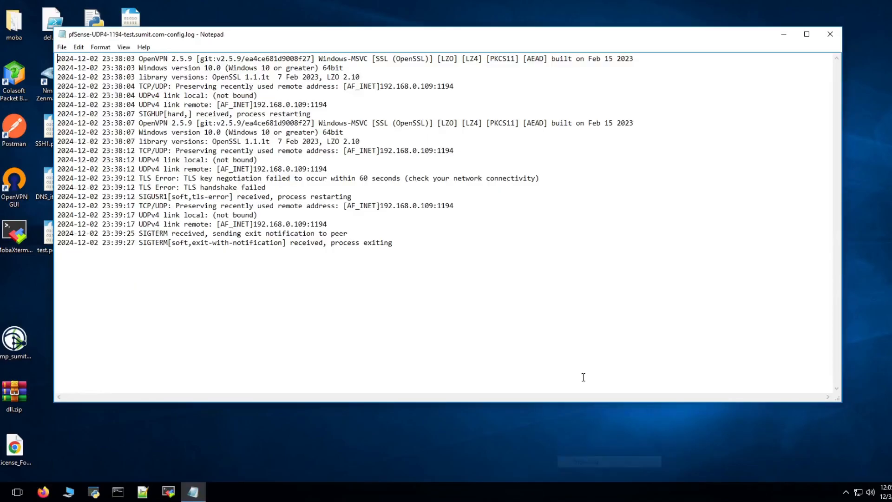
left_click(831, 34)
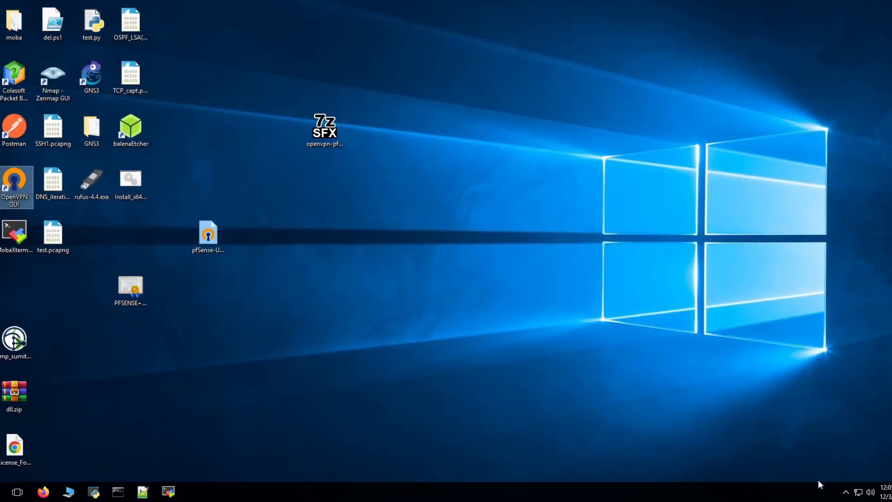
Import the exported desktop .ovpn file, replacing the older same-named test-config profile
left_click(846, 492)
double_click(230, 260)
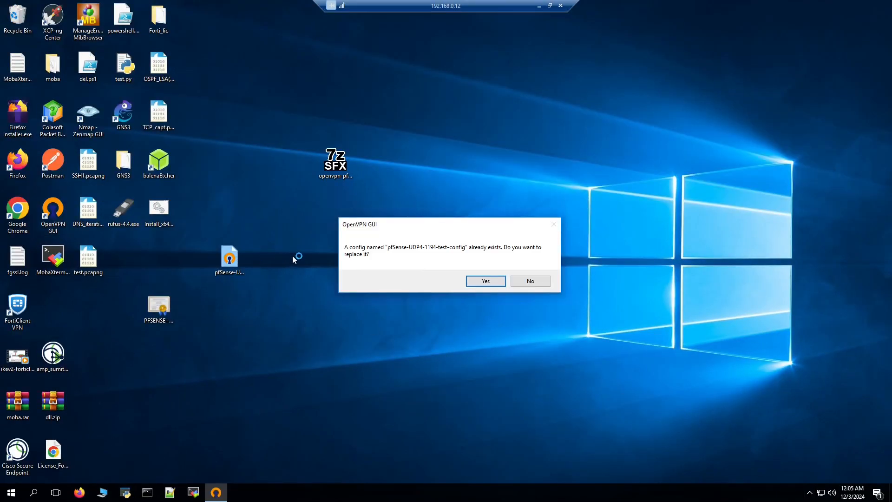
left_click(480, 280)
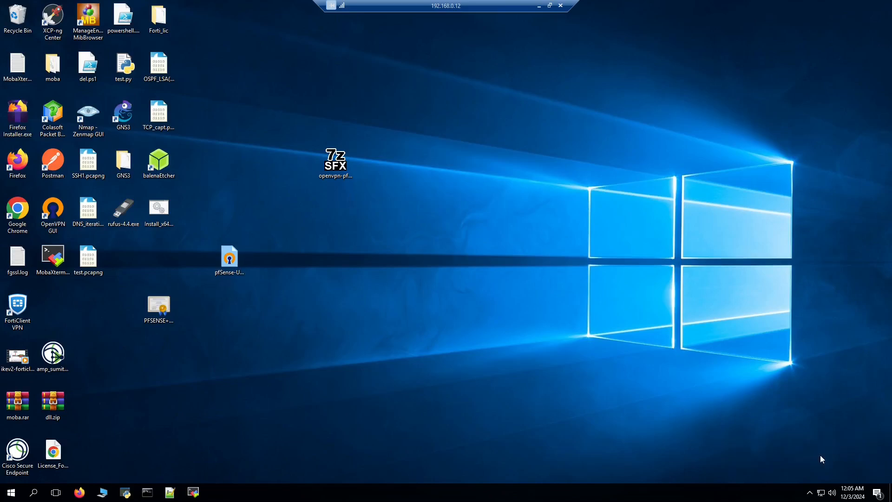
left_click(799, 492)
right_click(801, 473)
Connect the pfSense-UDP4-1194-test-config profile, entering the VPN user's username and password
mouse_move(615, 347)
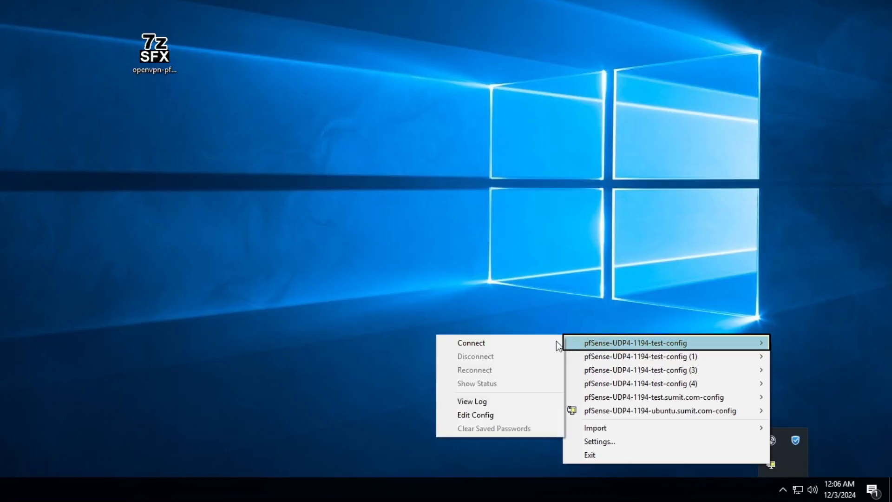
left_click(497, 345)
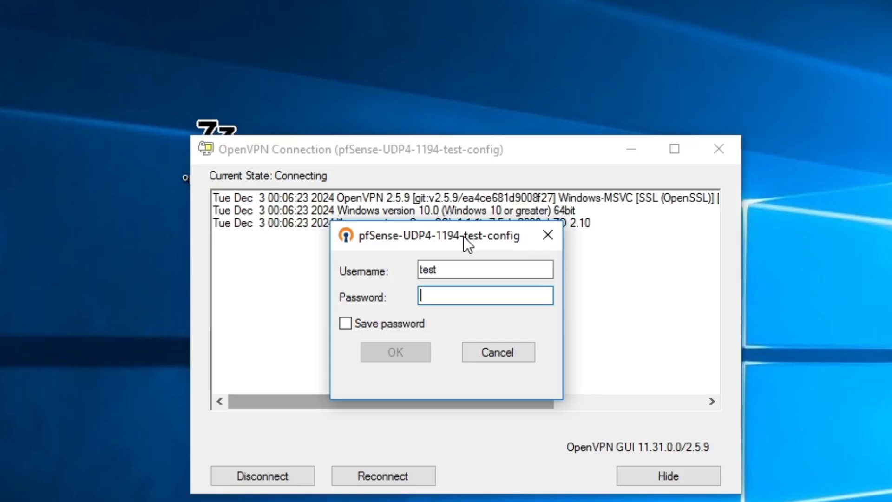
left_click_drag(458, 179, 440, 184)
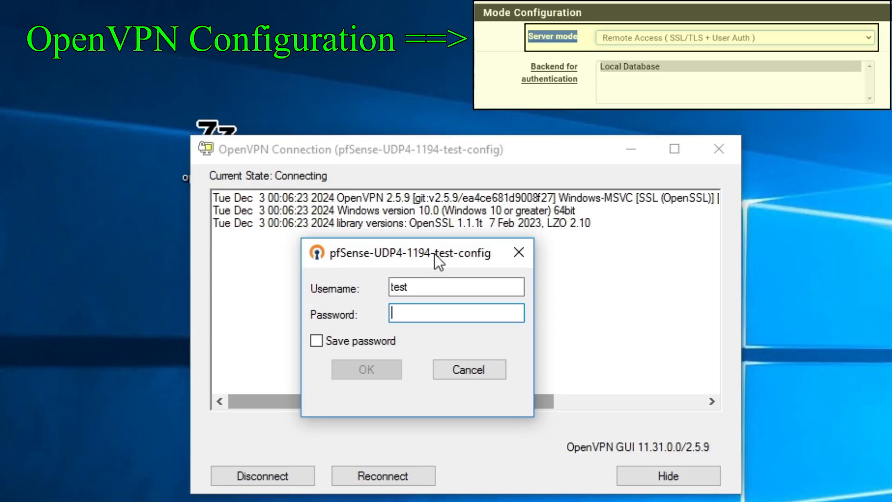
left_click_drag(434, 254, 416, 254)
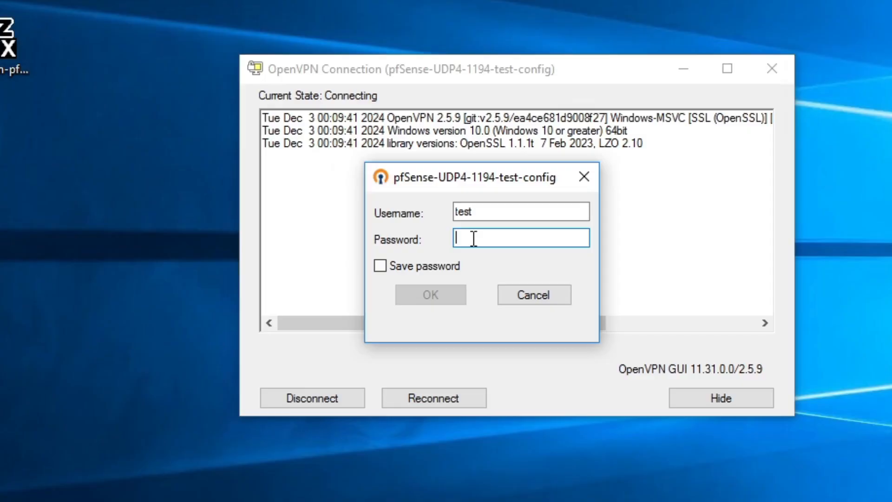
type("test@1234")
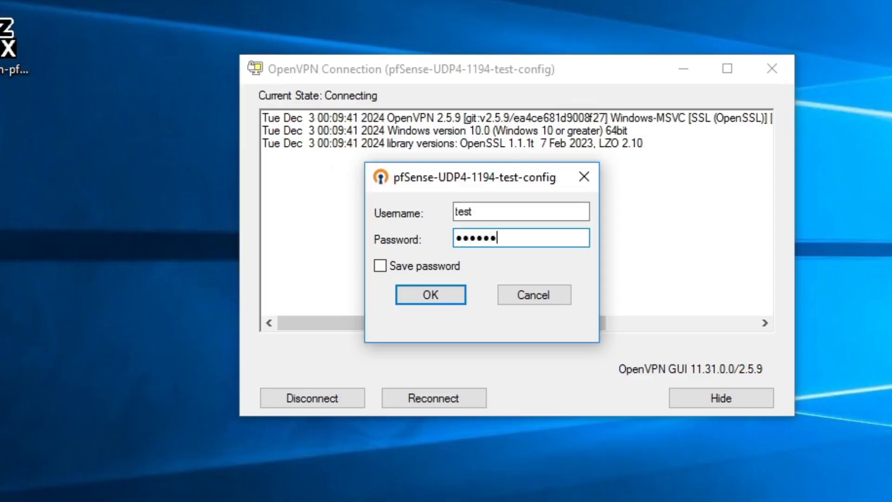
left_click(453, 291)
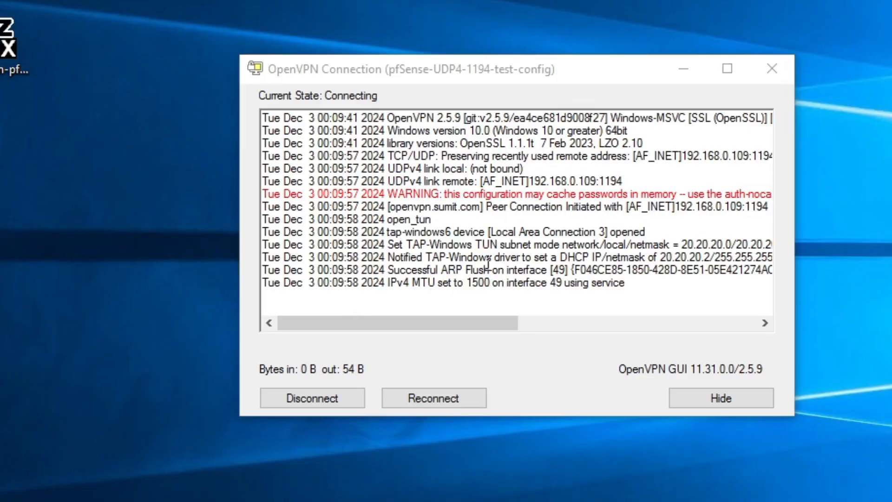
Open the profile's status window to confirm the assigned tunnel IP 20.20.20.2
left_click_drag(488, 78, 456, 7)
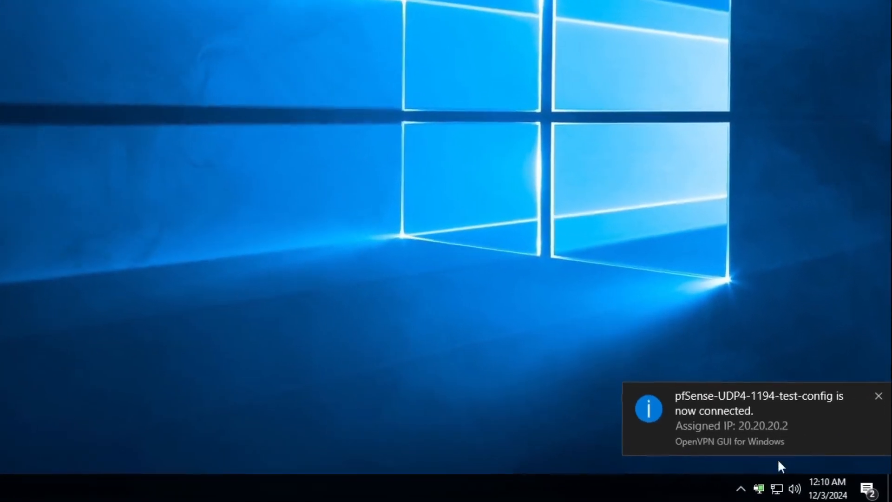
left_click(741, 489)
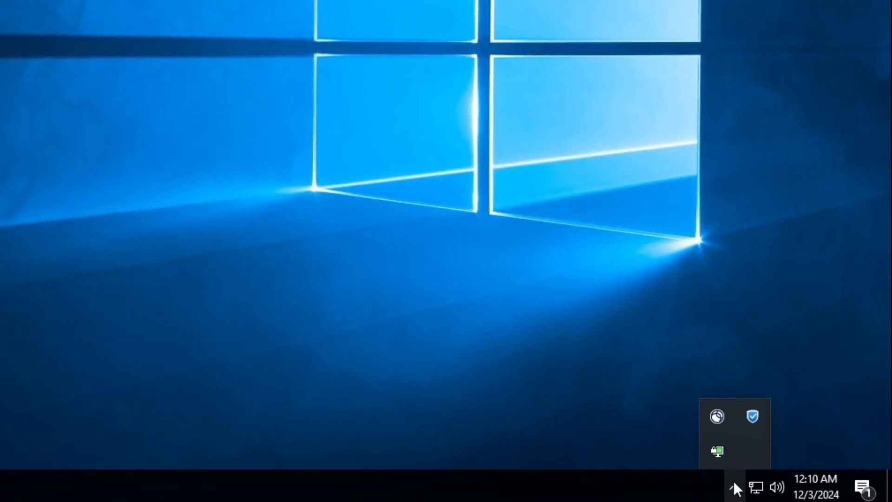
right_click(742, 456)
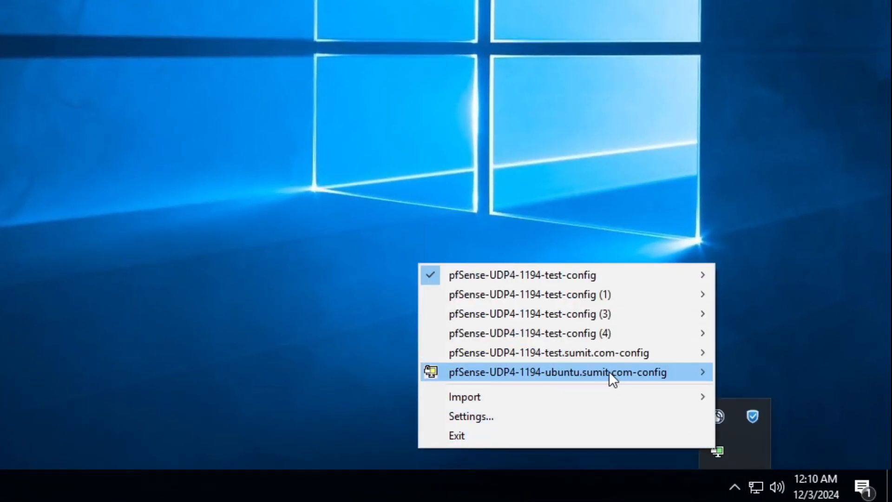
mouse_move(557, 274)
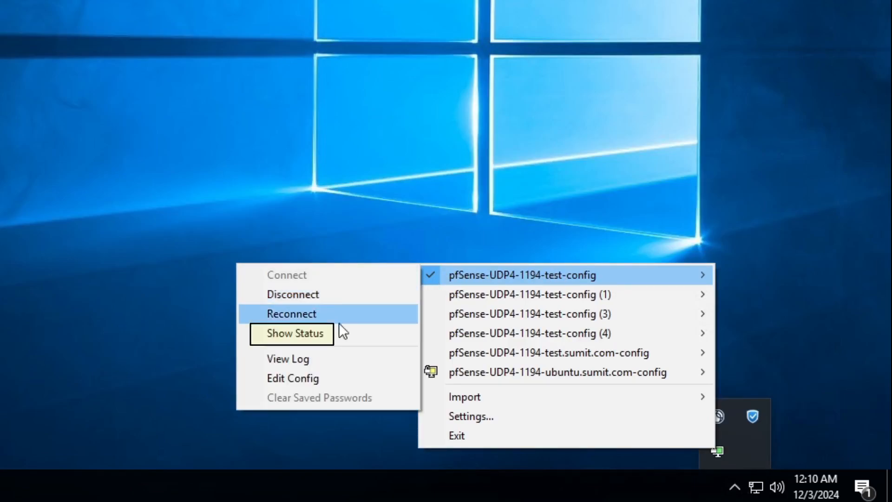
left_click(280, 334)
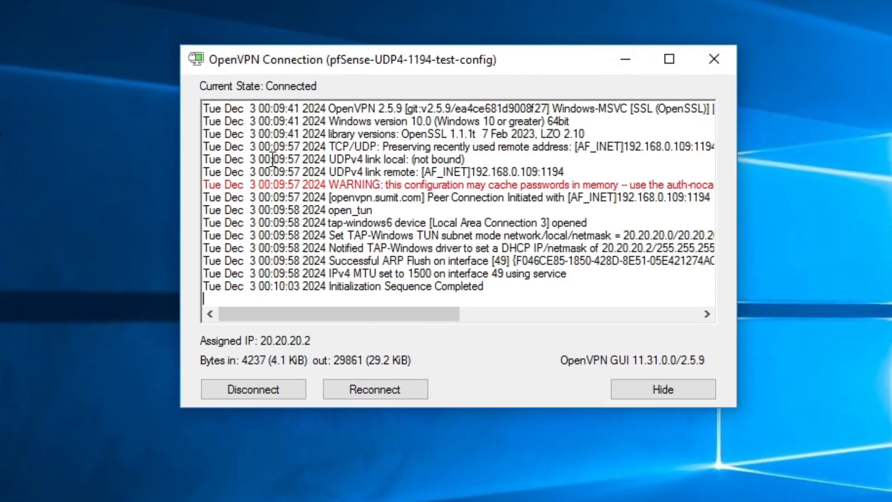
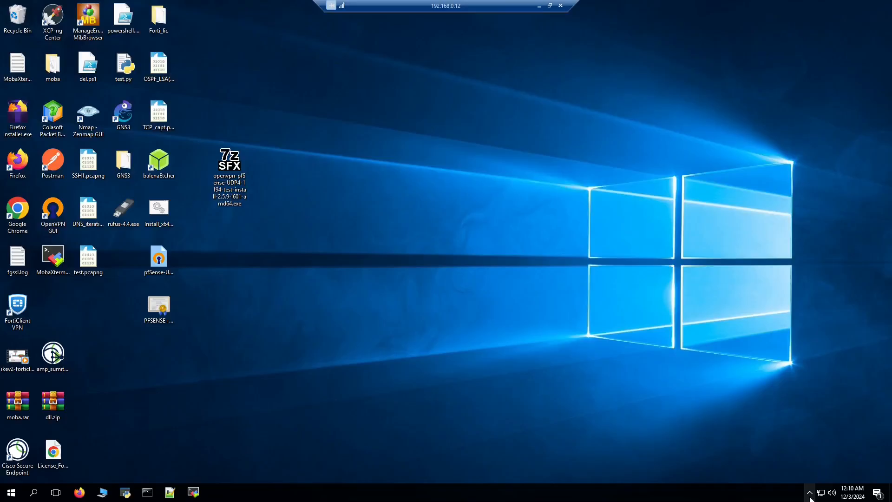
Reveal the hidden notification-area icons on the remote Windows desktop
left_click(810, 492)
Open the pfSense-UDP4-1194-test-config log in Notepad and highlight its connection lines
right_click(803, 475)
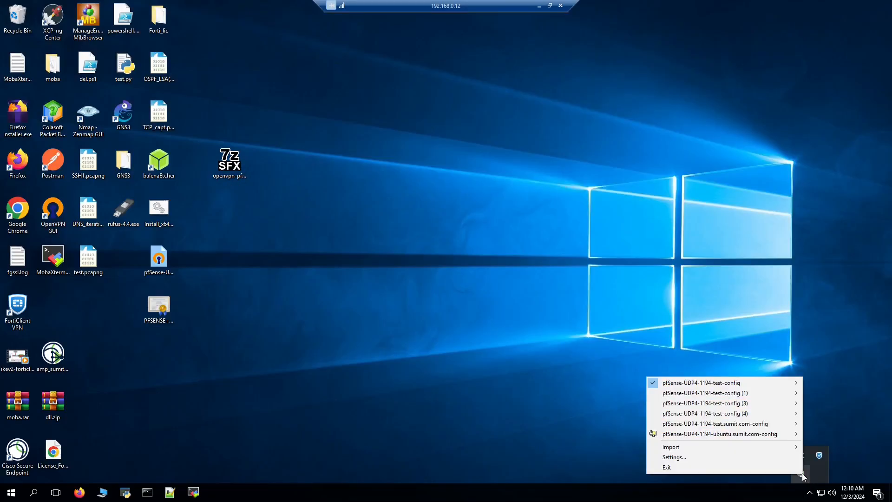
mouse_move(742, 384)
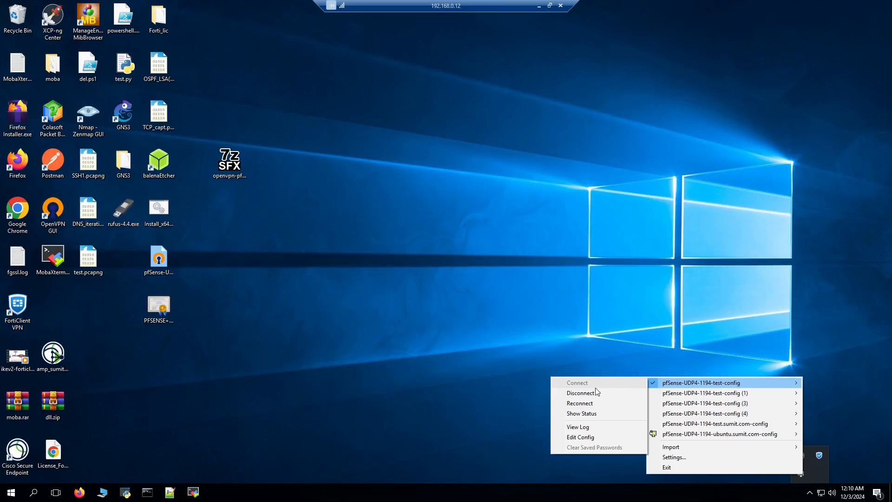
left_click(589, 432)
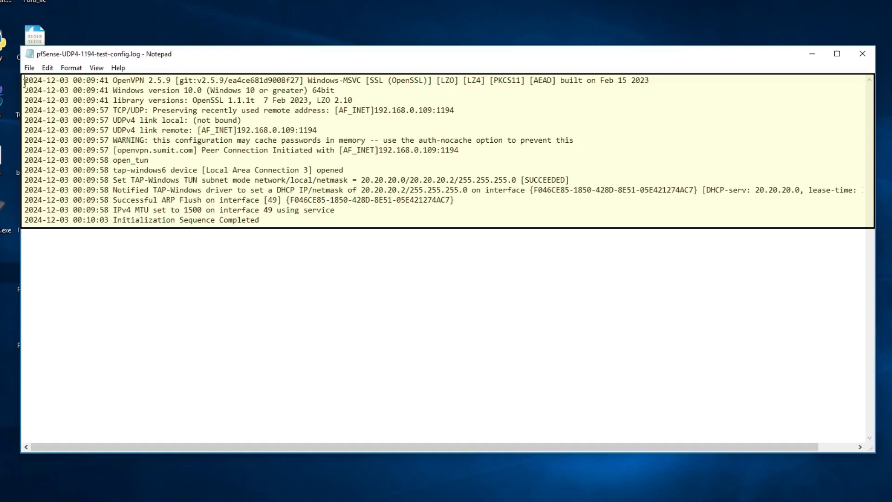
left_click_drag(154, 98, 214, 96)
left_click_drag(101, 77, 27, 75)
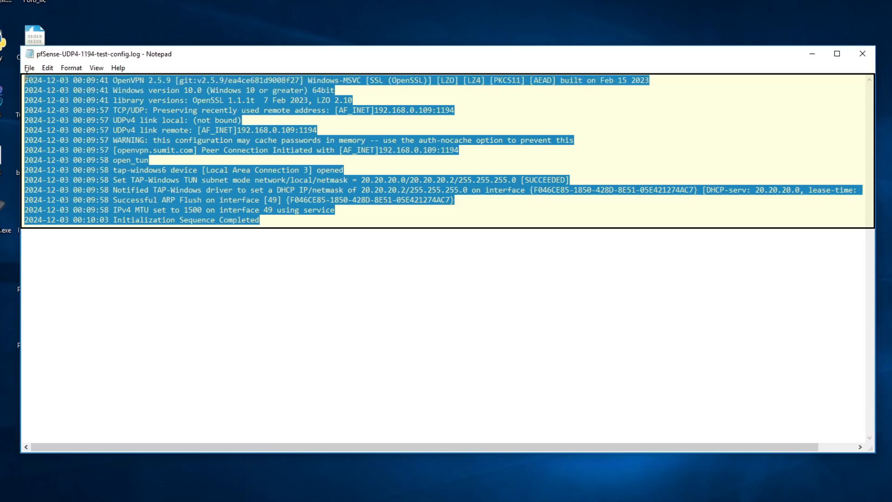
left_click(376, 239)
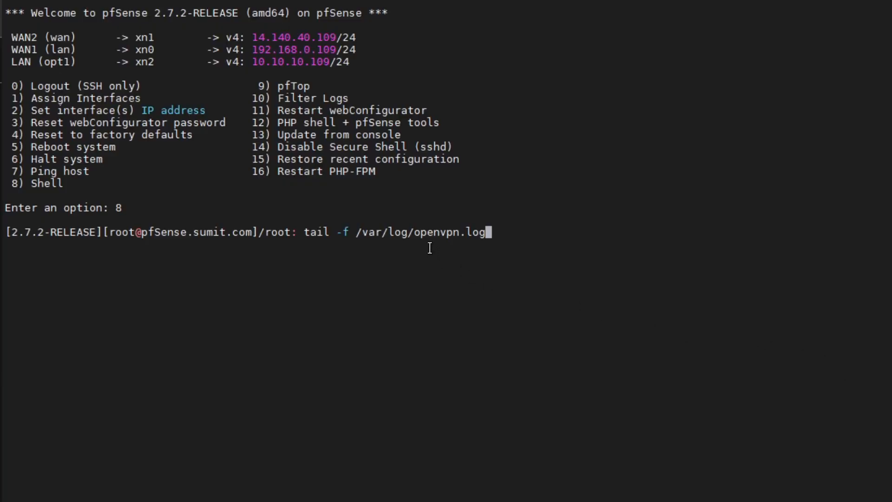
Follow /var/log/openvpn.log with tail -f, note the TLS HMAC error, then return to Windows
left_click_drag(415, 234, 485, 233)
left_click(594, 234)
key("Return")
left_click_drag(320, 330, 614, 317)
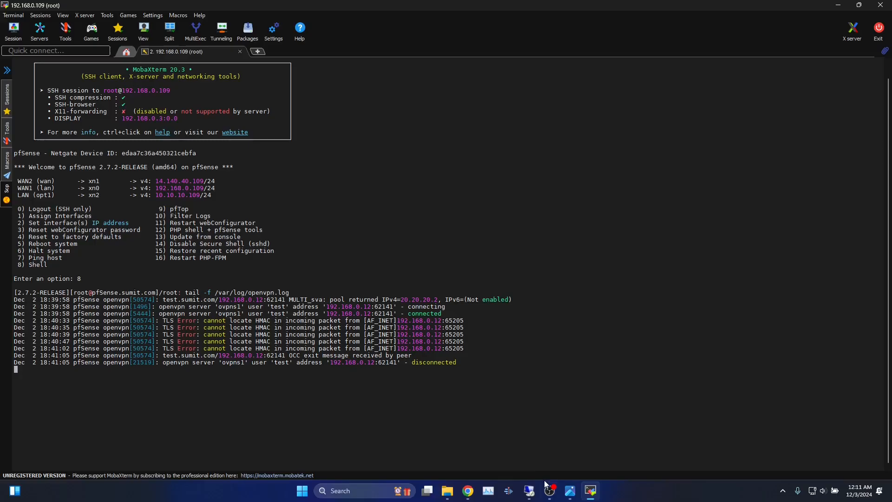
left_click(530, 491)
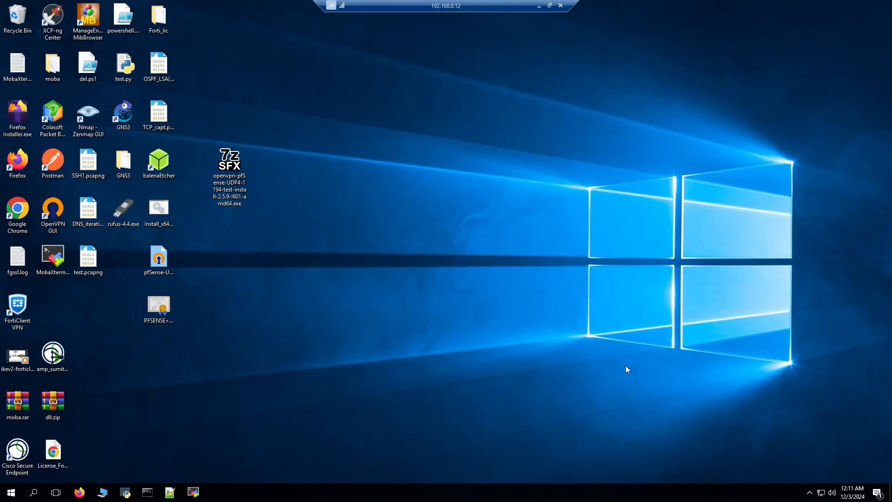
left_click(810, 493)
Reconnect pfSense-UDP4-1194-test-config with the VPN user's username and password, then return to MobaXterm
right_click(802, 475)
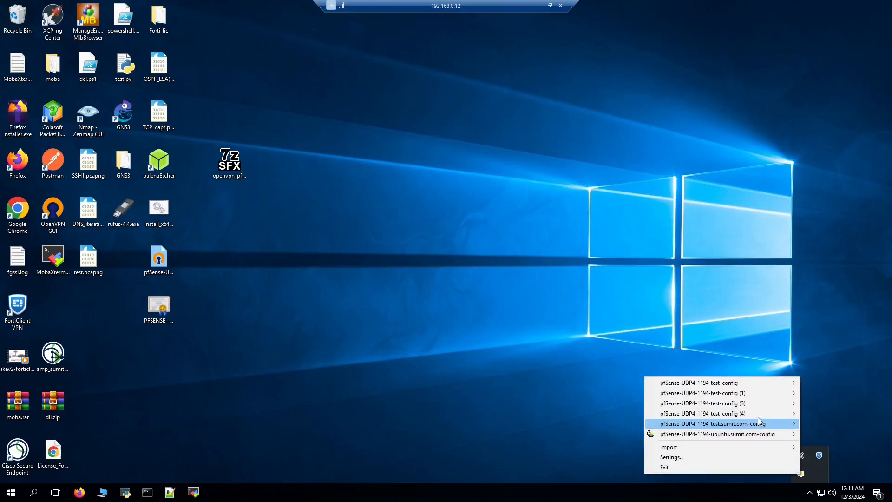
mouse_move(661, 385)
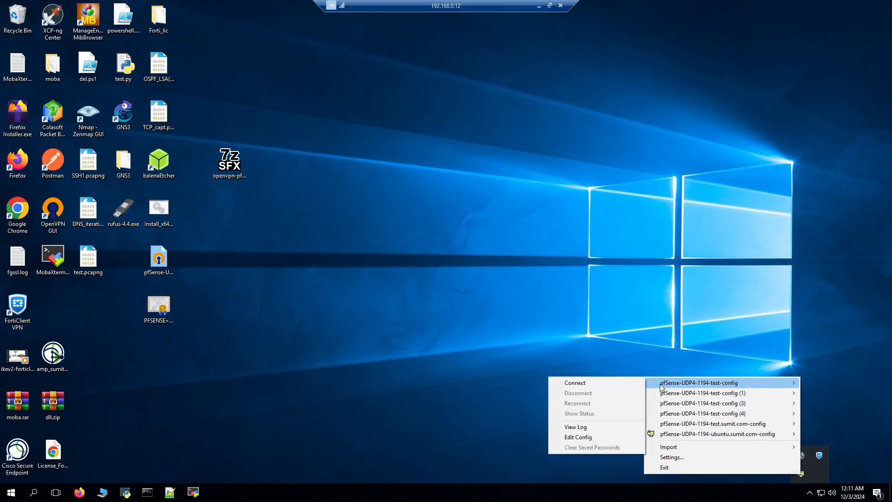
left_click(609, 383)
type("test123")
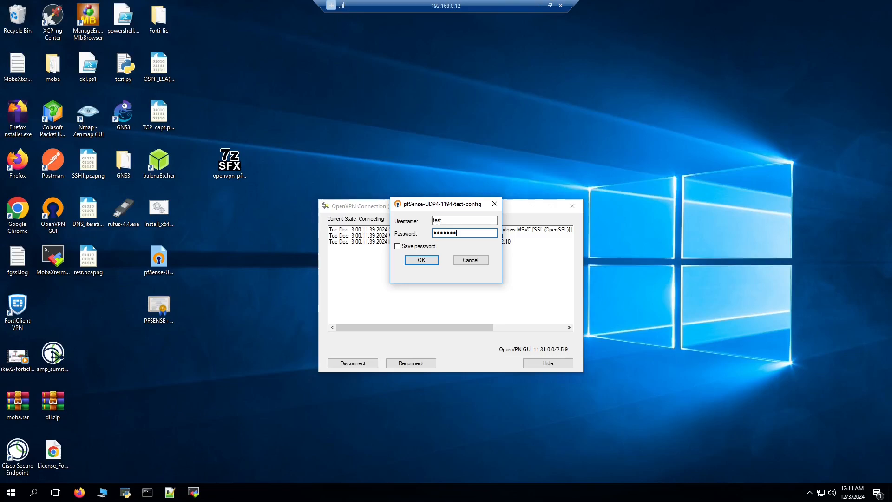
key("ctrl+a")
type("t")
key("Return")
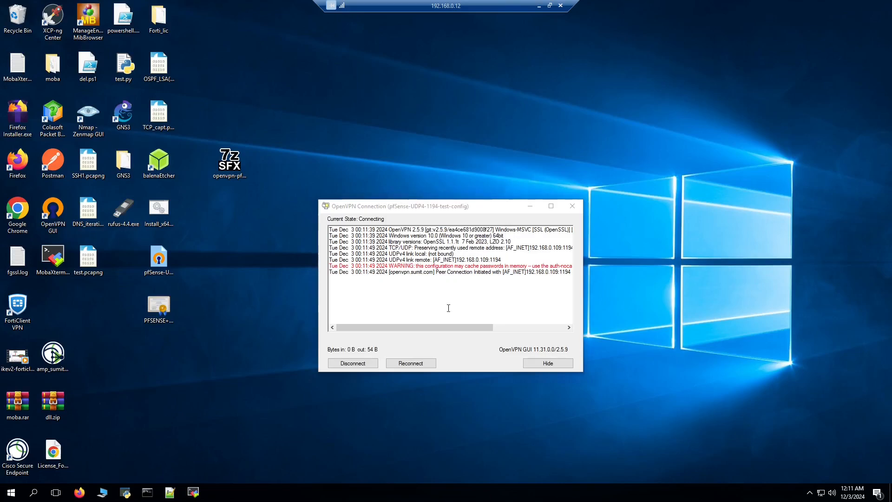
left_click(539, 6)
Review the new log entries showing the user authenticated and assigned pool address 20.20.20.2
scroll(486, 232, "up", 3, "ctrl")
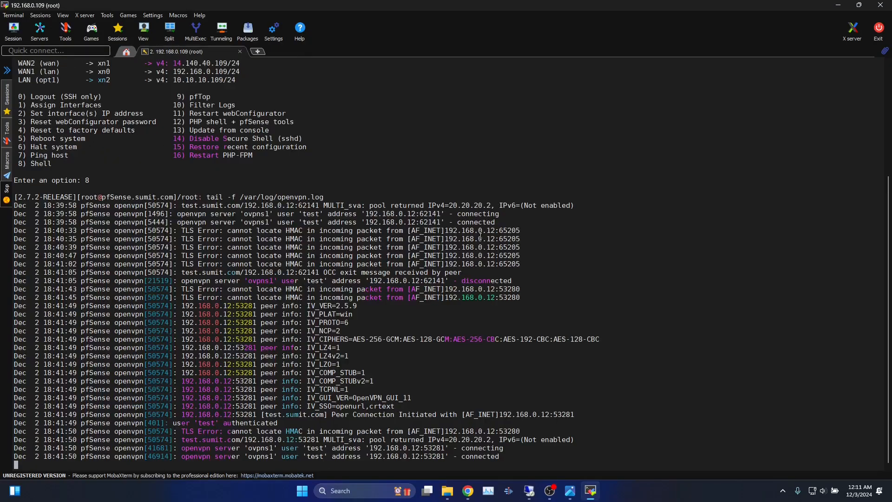
mouse_move(366, 87)
left_mouse_down()
mouse_move(417, 89)
mouse_move(378, 98)
left_mouse_up()
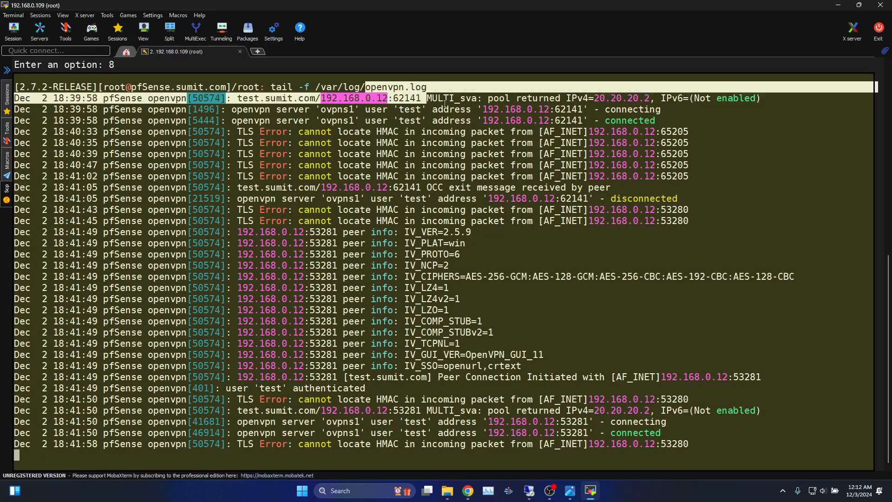
left_click(502, 259)
left_click_drag(215, 210, 515, 391)
left_click_drag(874, 446, 270, 400)
left_click(429, 402)
left_click_drag(492, 399, 298, 378)
left_click(294, 385)
left_click_drag(544, 388, 698, 450)
left_click(573, 399)
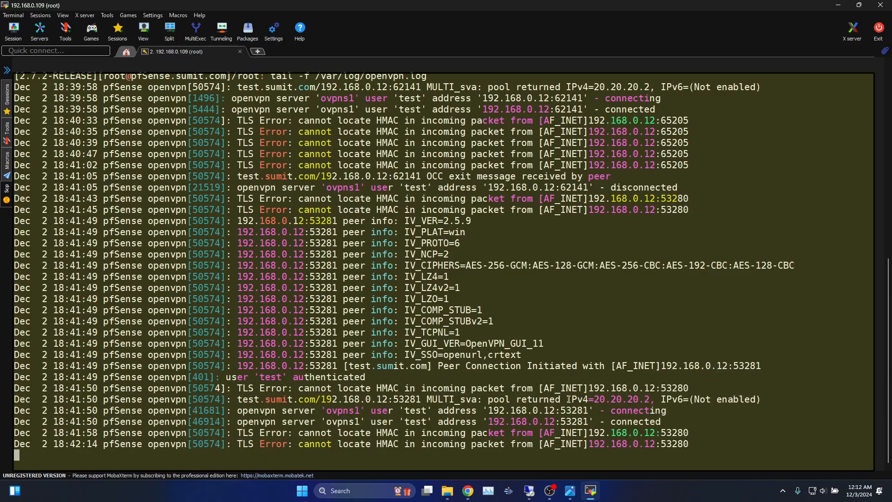
Stop the log tail and list the firewall's network interfaces
key("ctrl+c")
key("Return")
key("Return")
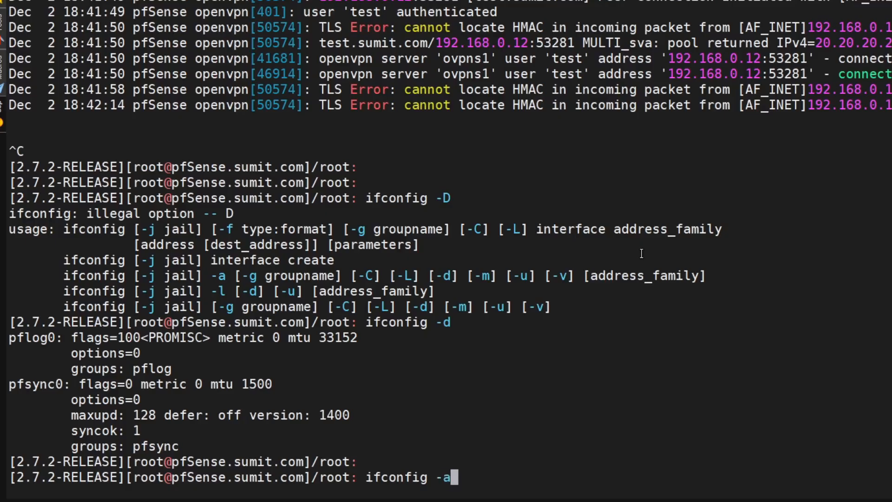
key("Return")
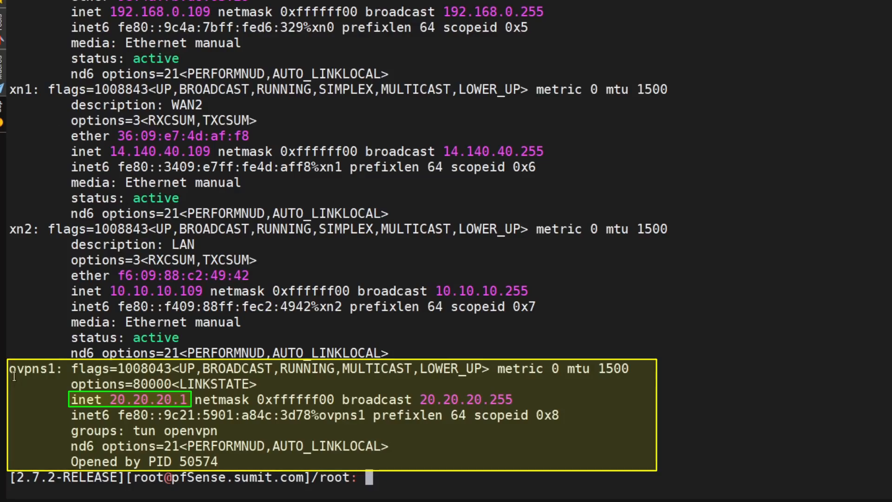
Locate the ovpns1 tunnel interface at 20.20.20.1 in the interface list
left_click_drag(11, 371, 51, 378)
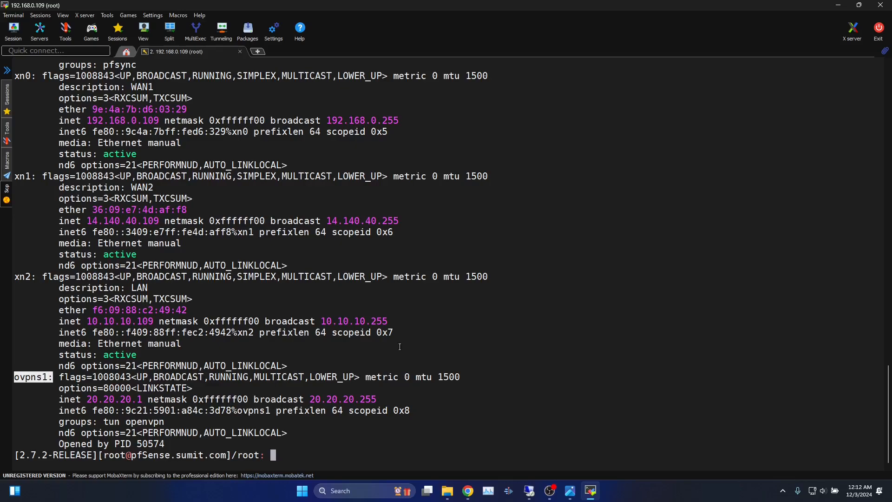
left_click(403, 345)
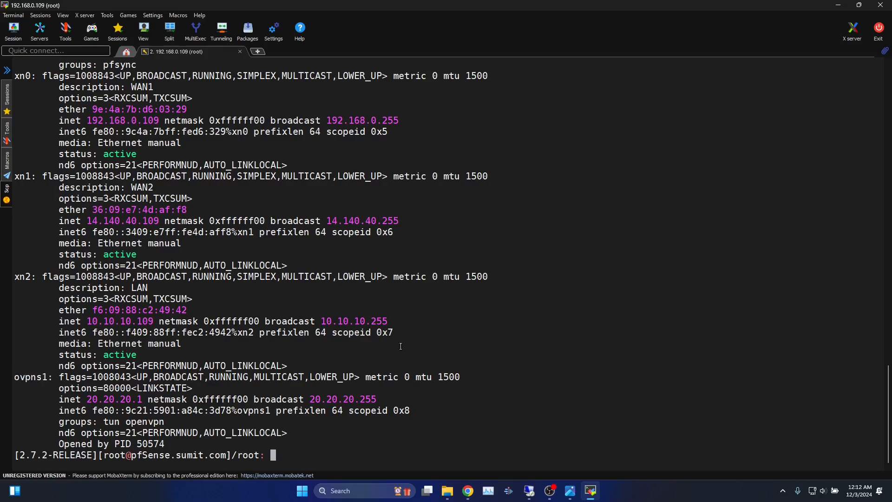
key("Return")
key("Return")
key("Return")
key("Return")
Start a tcpdump -i ovpns1 capture, then switch to the remote Windows desktop
type("tcpdump -i")
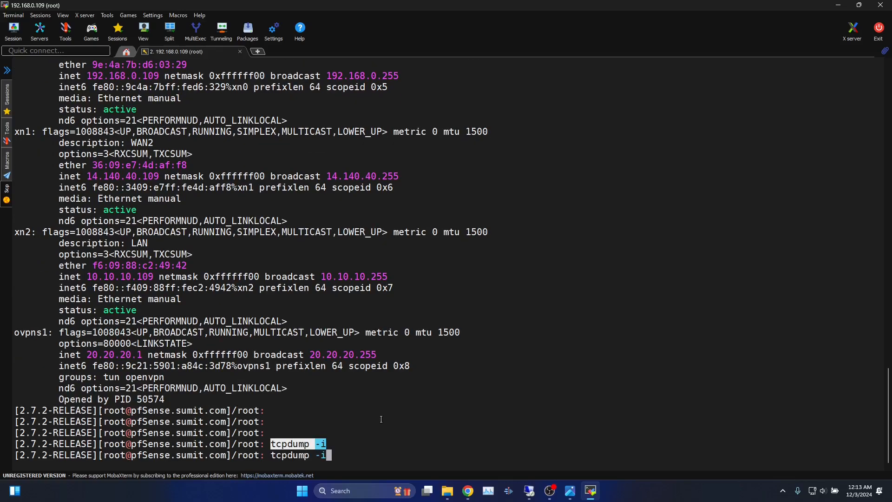
left_click_drag(14, 333, 47, 334)
right_click(431, 342)
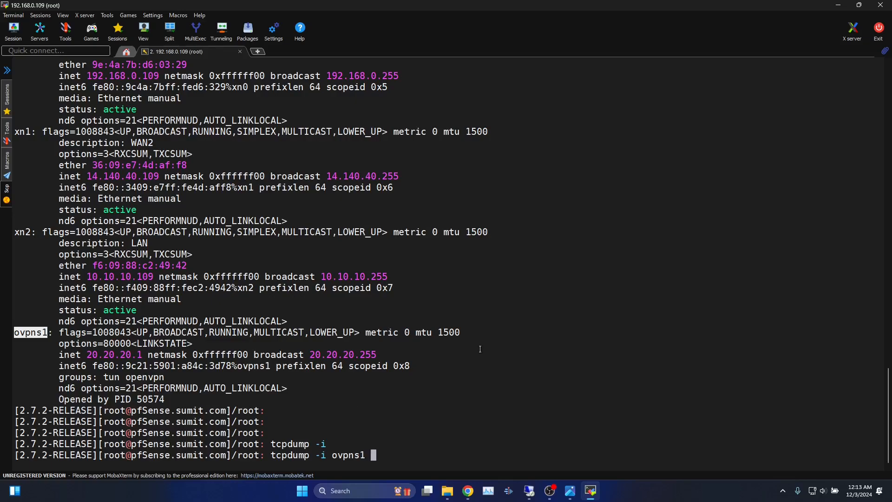
type("ho")
key("BackSpace")
key("BackSpace")
key("Return")
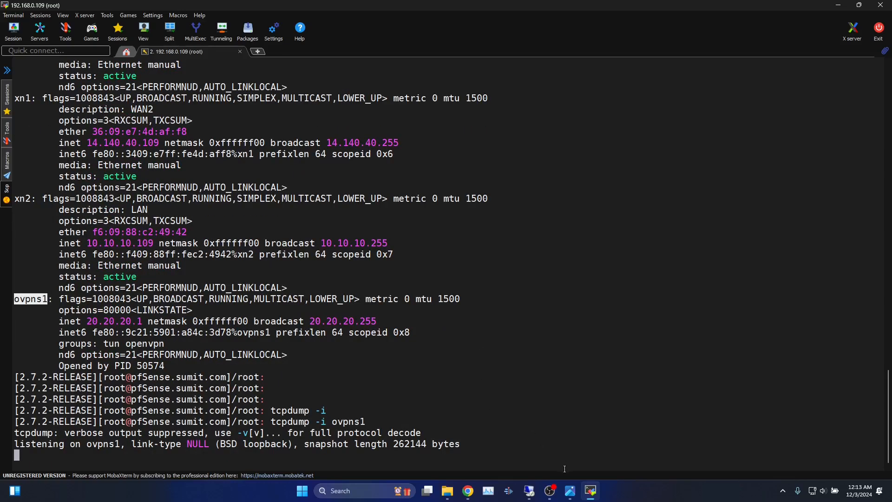
left_click(529, 491)
Show the connection status window of the pfSense test profile
left_click(814, 496)
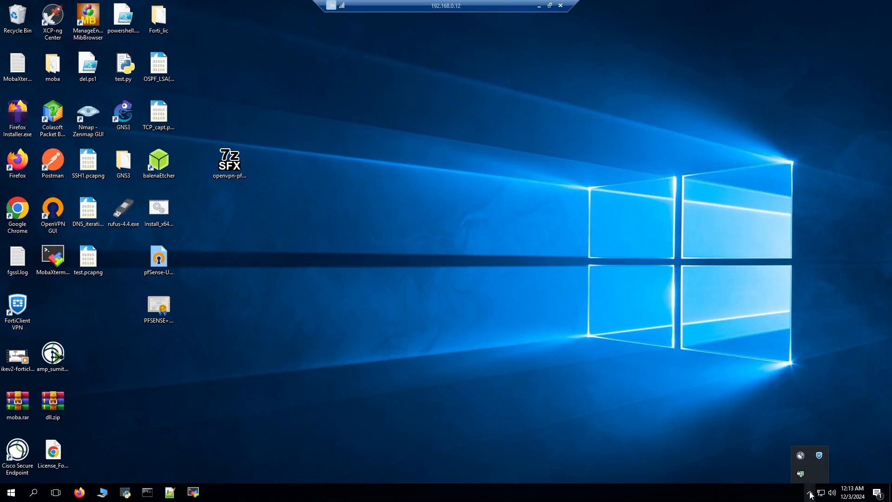
right_click(801, 474)
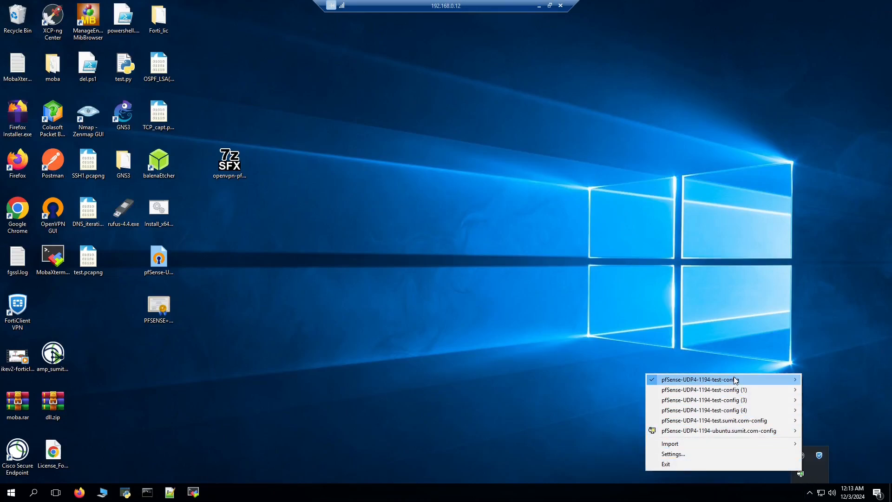
mouse_move(736, 379)
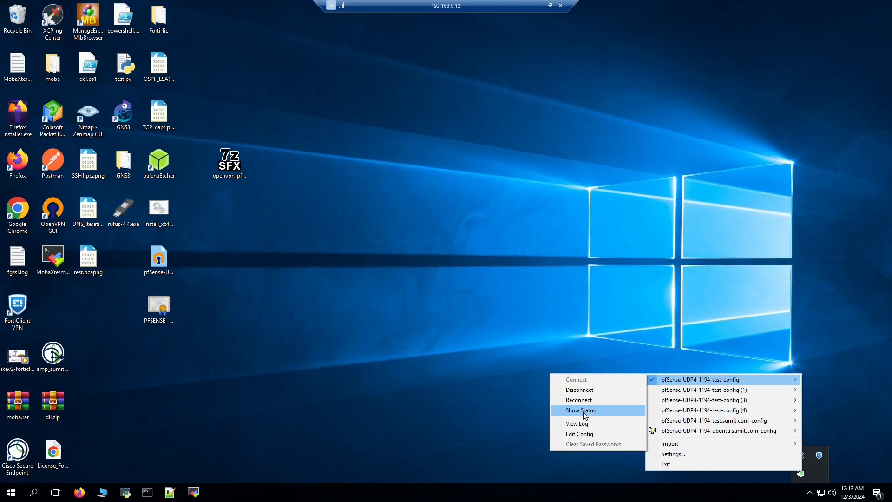
left_click(510, 423)
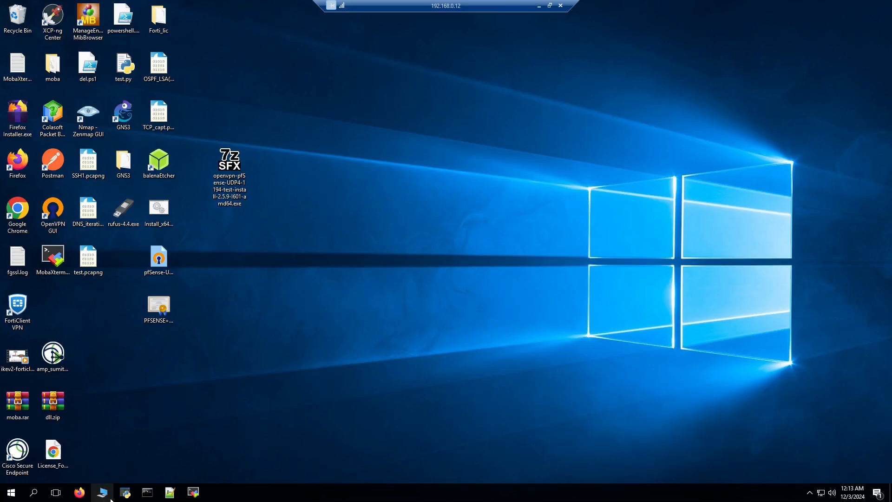
In an administrator Command Prompt, ping 8.8.8.8 successfully
left_click(147, 492)
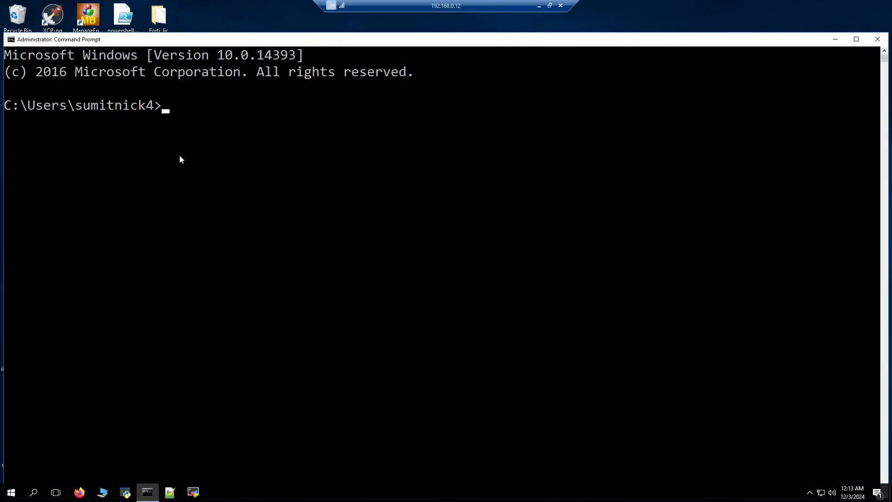
key("Return")
key("Return")
key("Return")
key("Return")
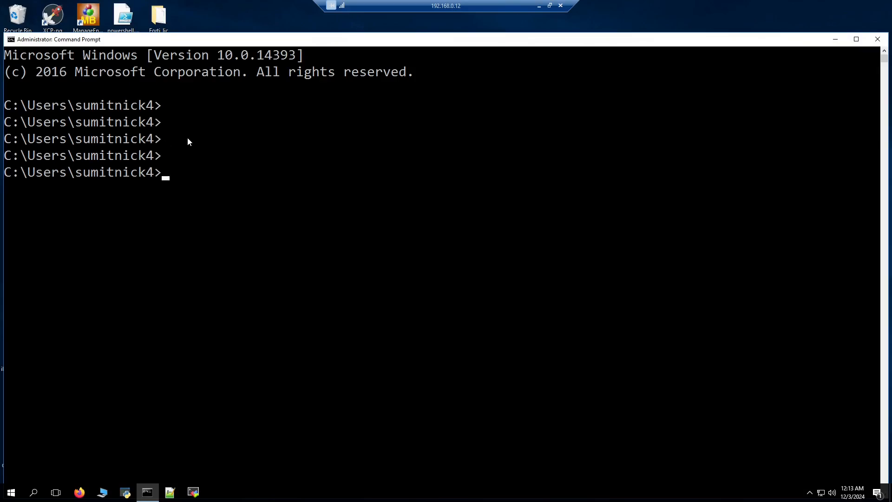
key("Return")
key("Return")
key("Return")
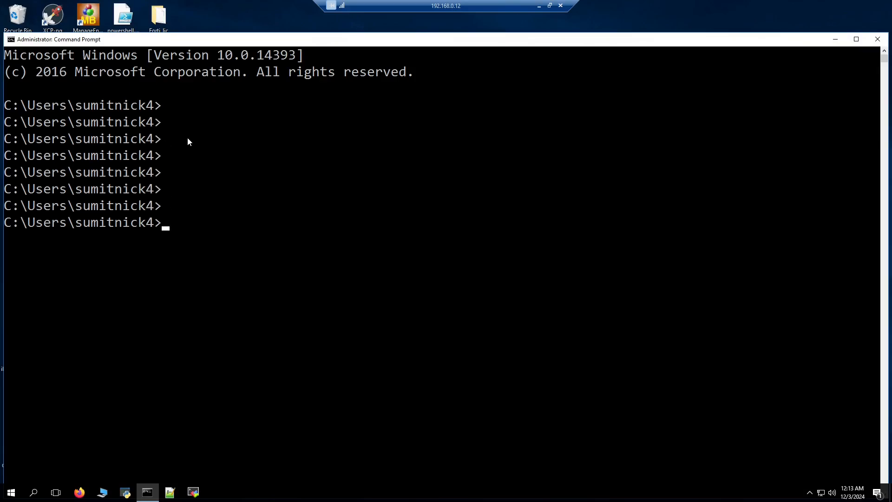
type("ping 8.8.8.8")
key("Return")
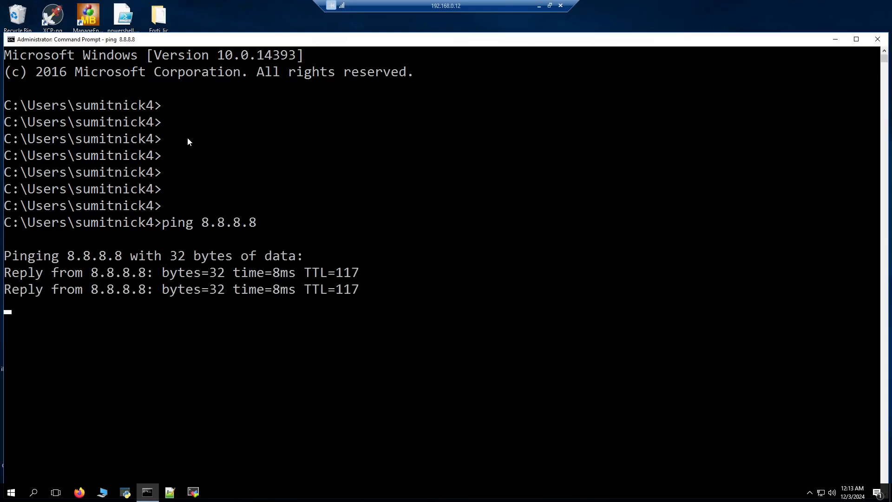
key("ctrl+c")
key("Return")
Ping google.com (142.250.193.142) with 0% loss and begin typing route print
key("Up")
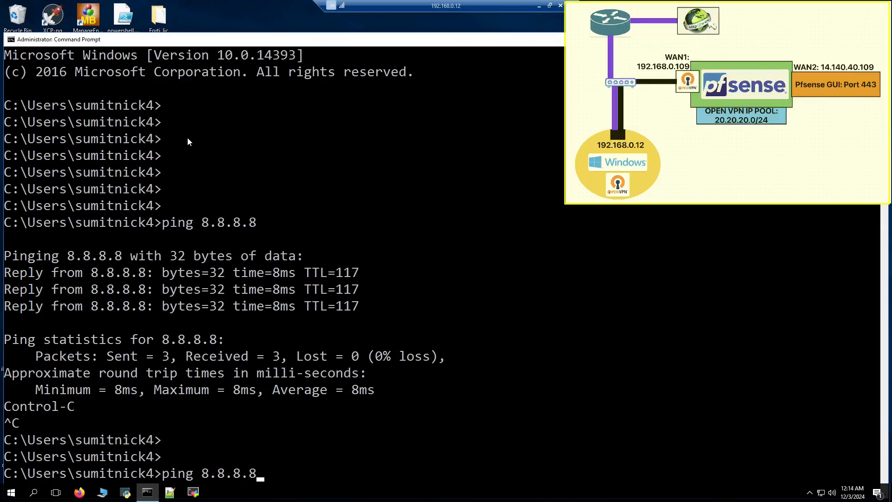
key("BackSpace")
key("BackSpace")
key("BackSpace")
key("BackSpace")
key("BackSpace")
key("BackSpace")
key("BackSpace")
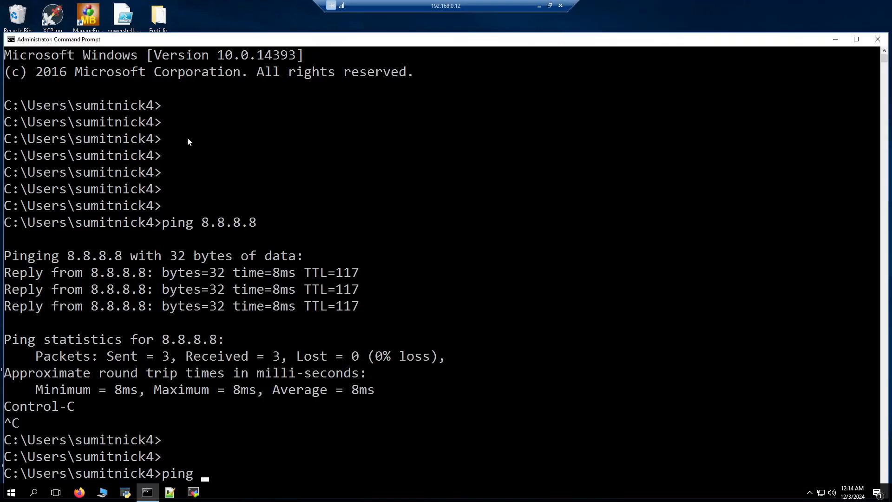
type("google.com")
key("Return")
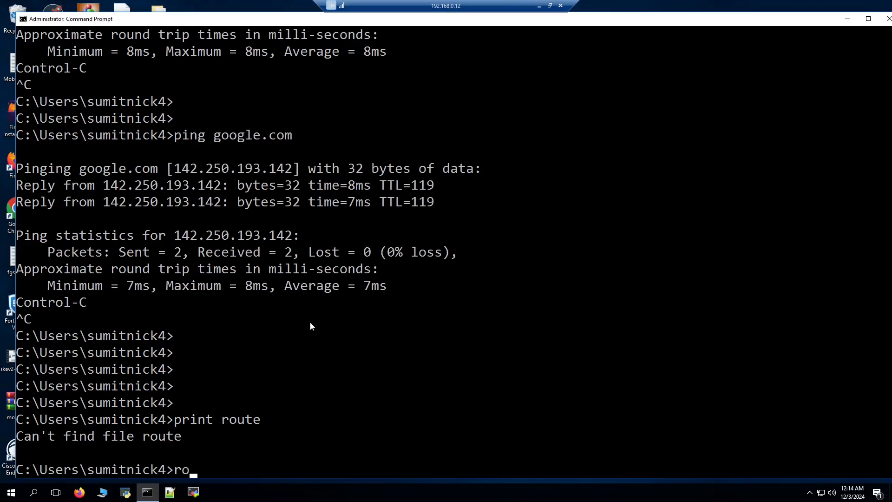
type("ute print")
Print the routing table and mark the 14.140.40.109 route via 20.20.20.1 and the 0.0.0.0 default route
key("Return")
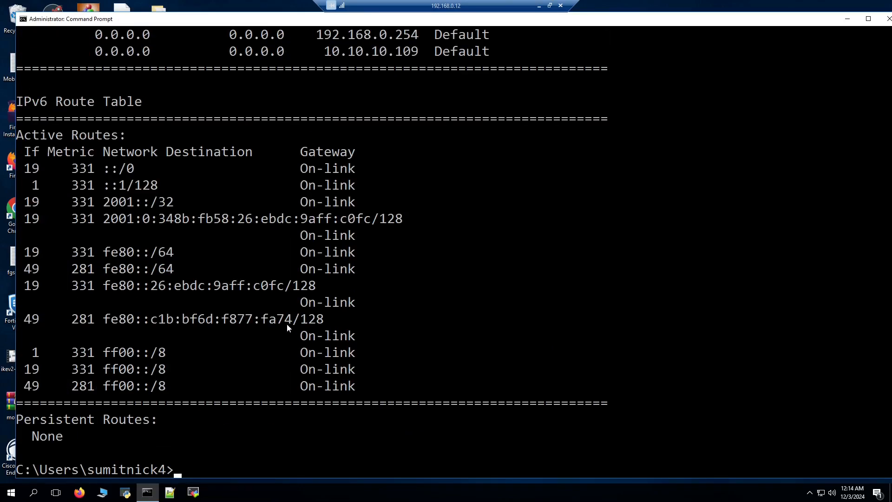
scroll(283, 321, "up", 7)
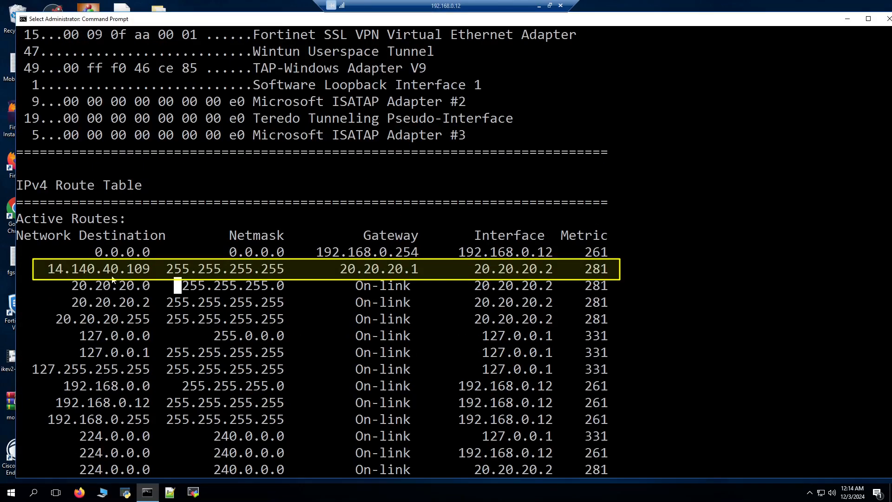
left_click(112, 275)
left_click(64, 280)
left_click_drag(48, 270, 152, 273)
left_click_drag(341, 270, 424, 269)
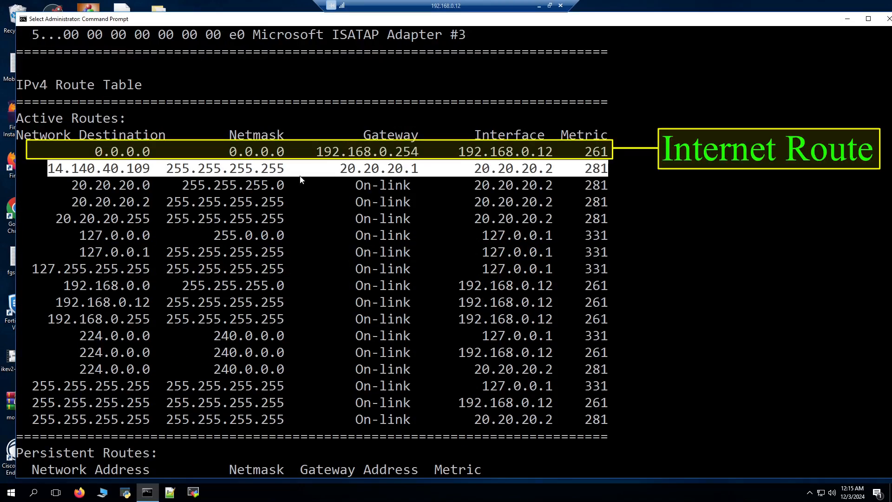
left_click_drag(79, 151, 418, 167)
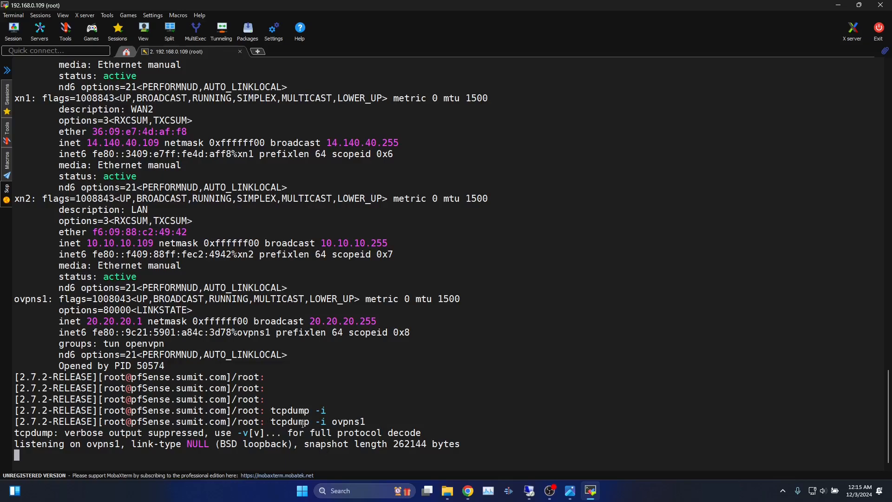
Rerun the ovpns1 tcpdump capture with -nn, then return to the Windows Command Prompt
key("ctrl+c")
key("Up")
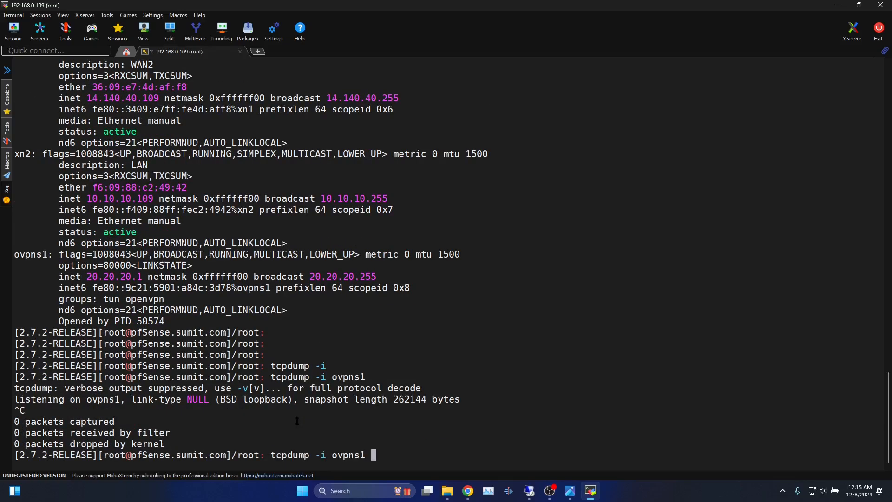
type("-nn")
key("Return")
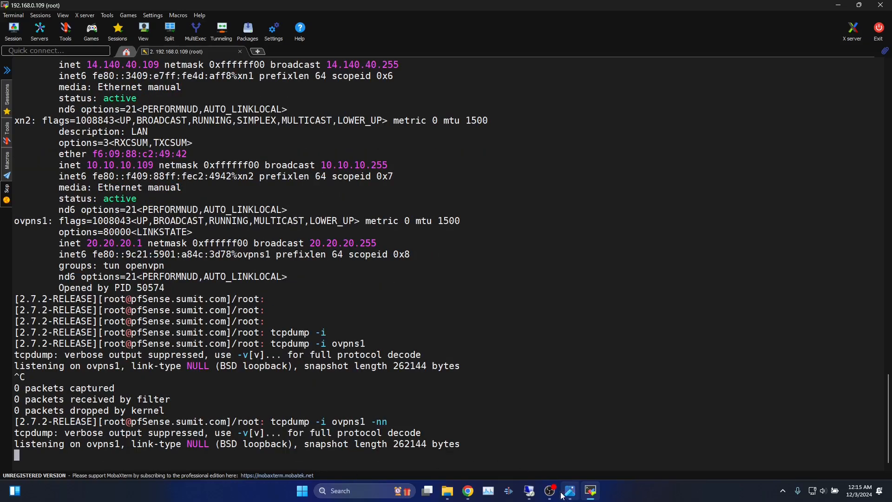
left_click(530, 491)
left_click(417, 321)
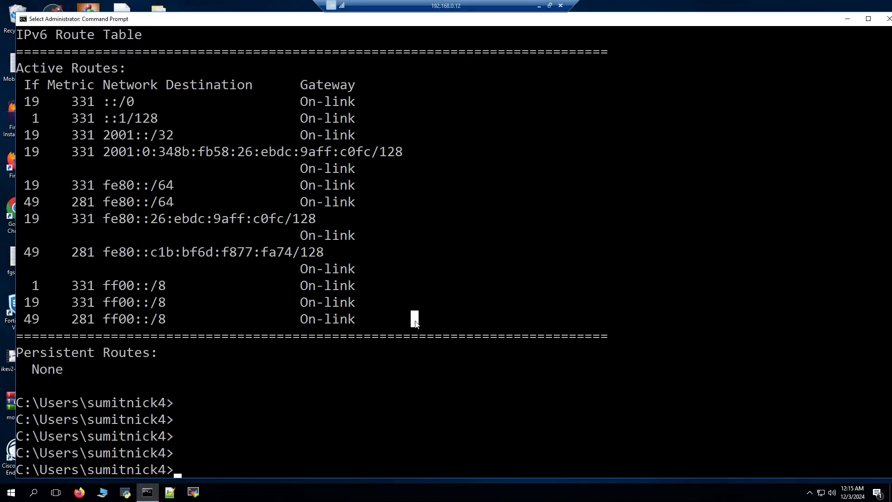
Ping 14.140.40.109, start a continuous -t ping, and minimize the remote session to watch tcpdump
type("ping 14.140.40.1")
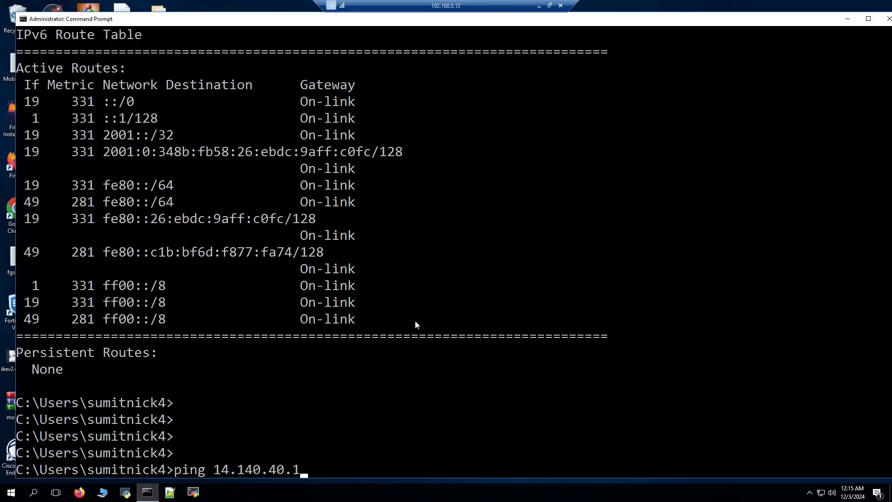
type("08")
key("alt+Return")
key("BackSpace")
type("9")
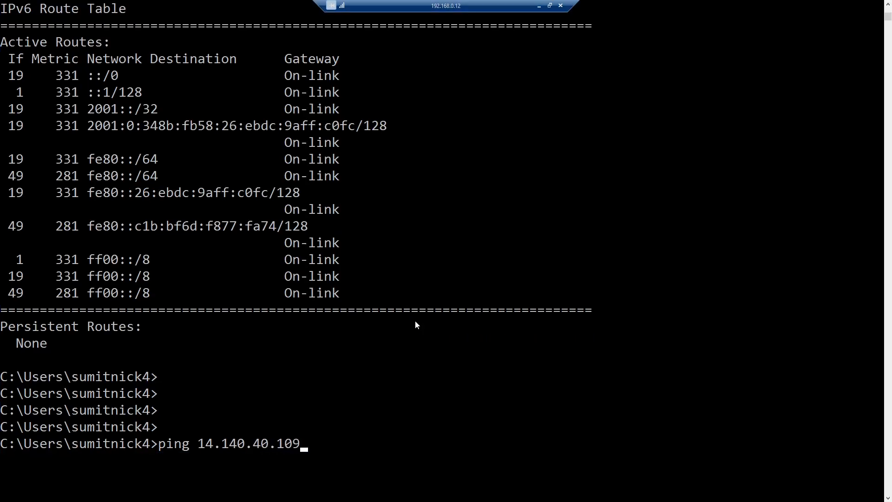
key("Return")
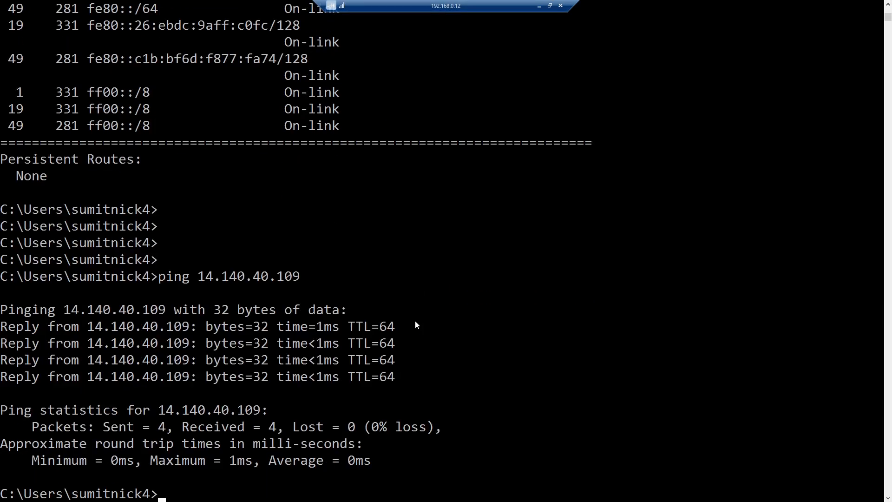
key("Up")
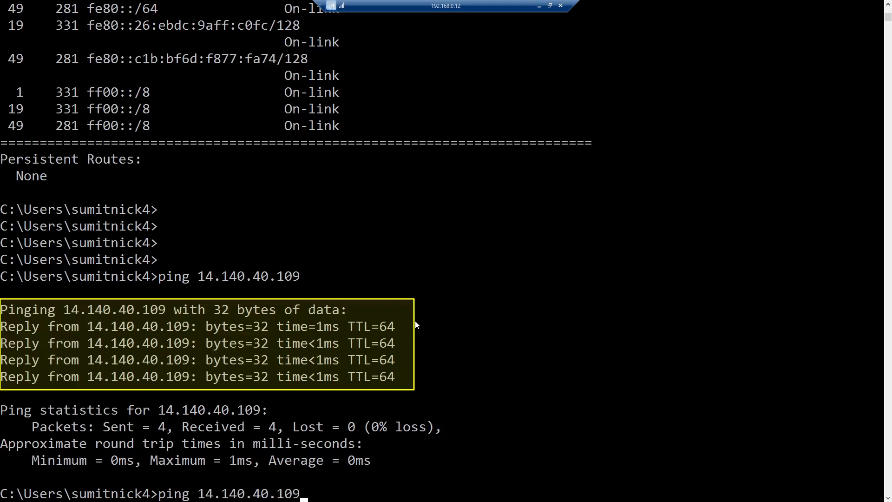
type("-t")
key("Return")
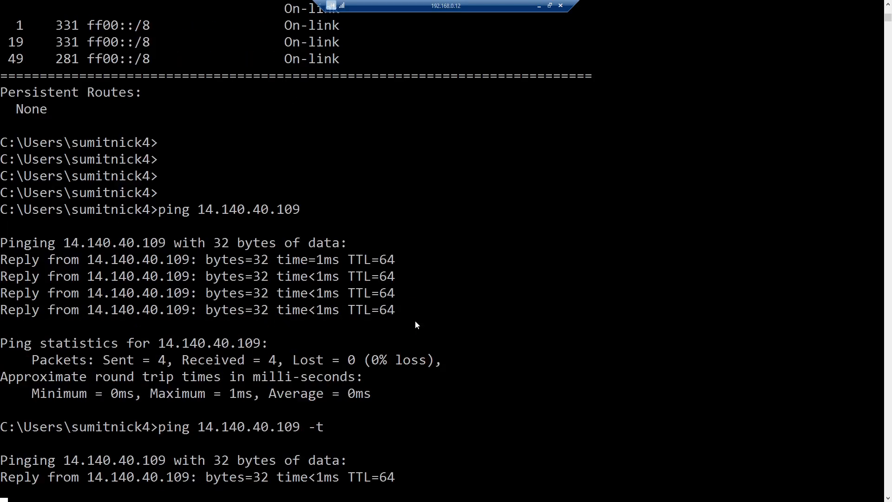
left_click(539, 5)
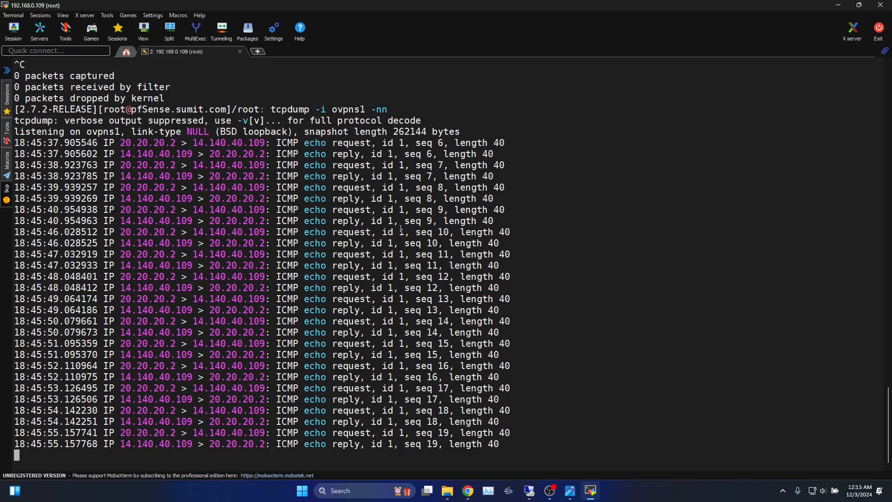
Stop the ovpns1 tcpdump capture at 30 packets, highlight ovpns1, and focus Firefox's address bar
key("ctrl+c")
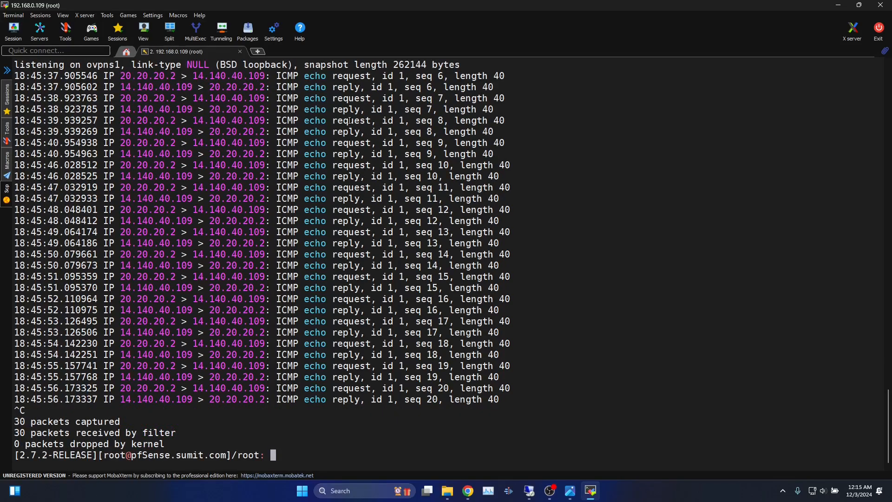
scroll(361, 163, "up", 2)
left_click_drag(332, 110, 362, 111)
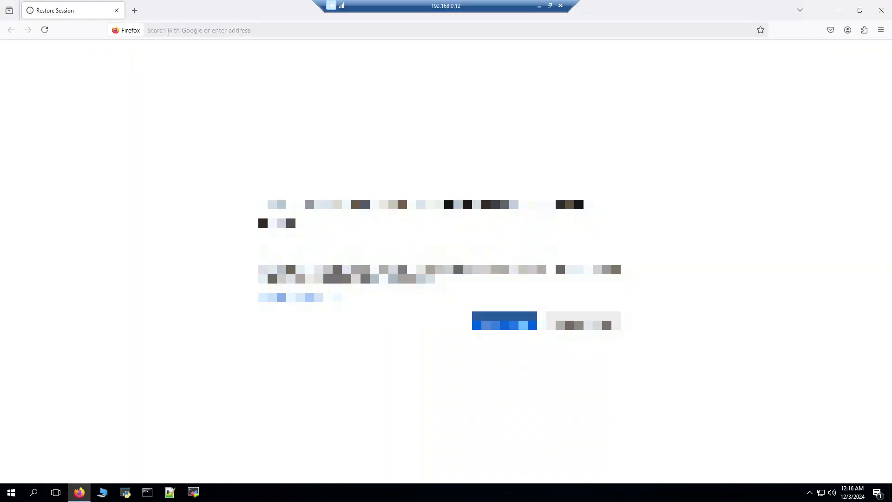
left_click(169, 31)
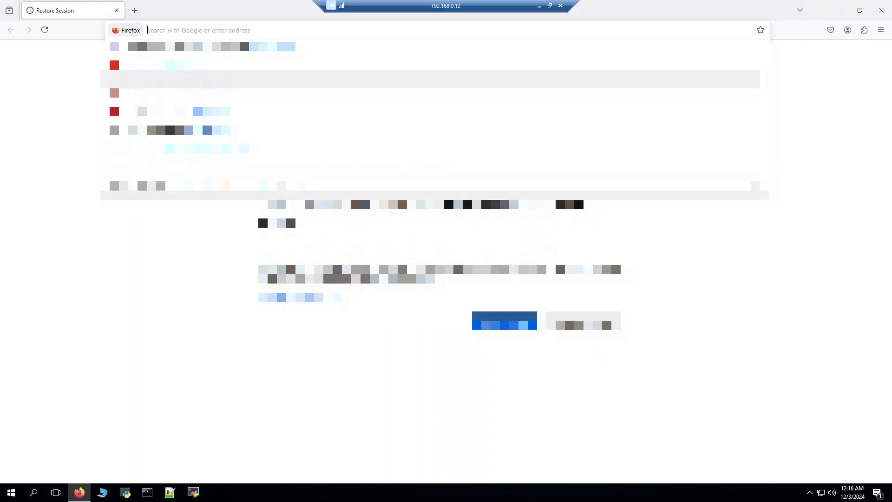
Load the pfSense login page at 14.140.40.109 in Firefox
type("14.140.40.")
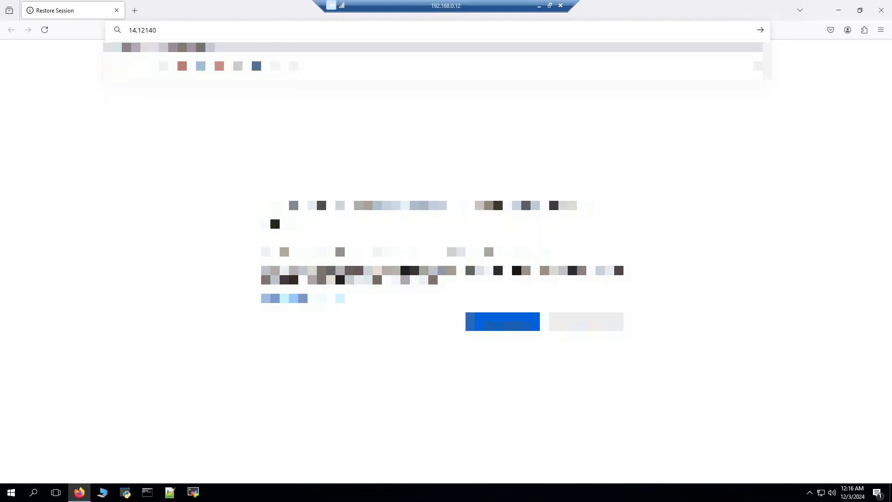
type("109")
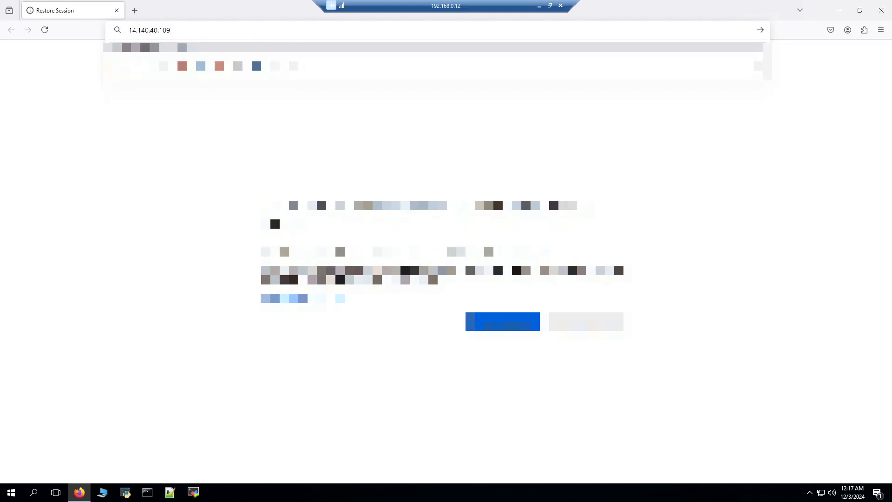
key("Return")
left_click(314, 186)
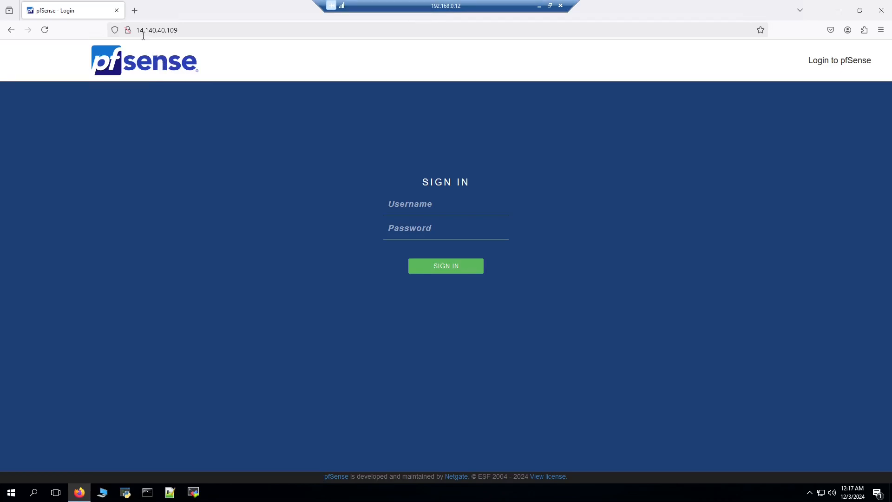
Disconnect the active OpenVPN GUI profile and bring up the Command Prompt window
left_click(810, 492)
right_click(803, 471)
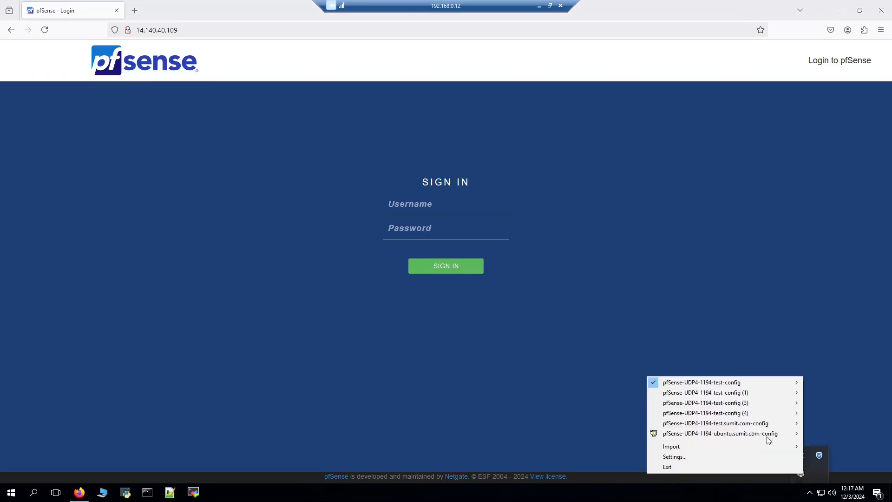
mouse_move(681, 383)
left_click(590, 394)
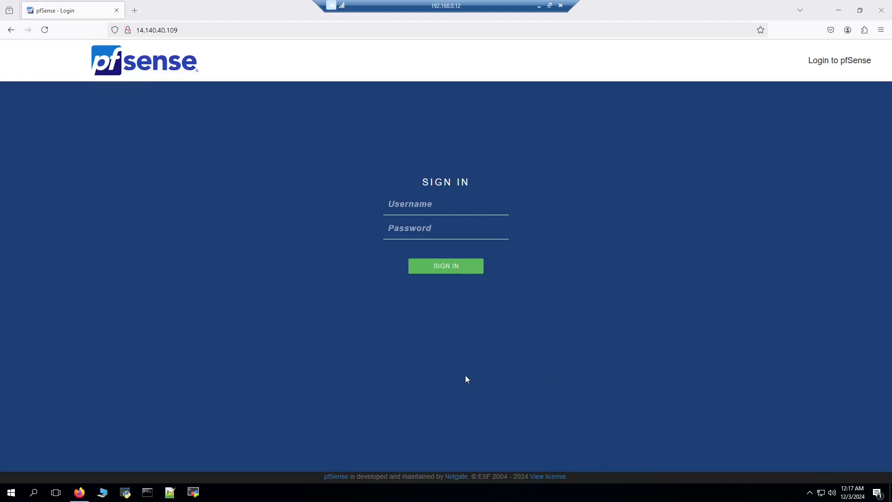
left_click(148, 493)
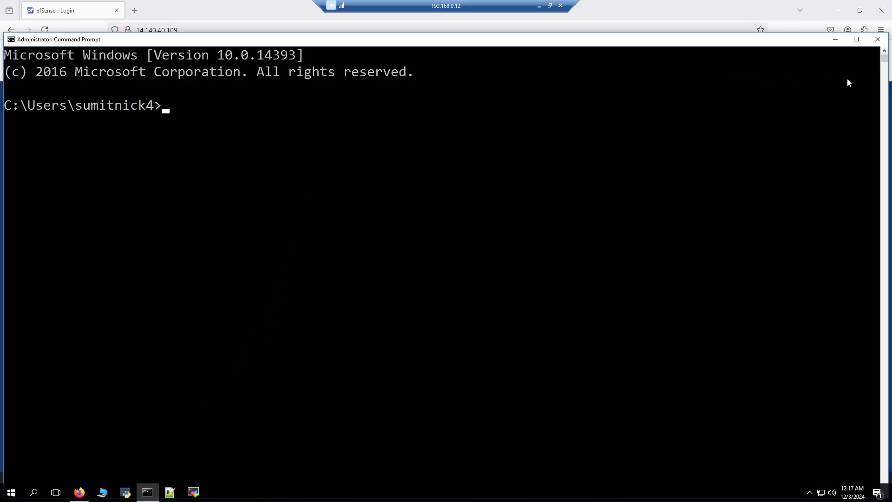
Ping 14.140.40.109 from the Command Prompt, then stop the ping
type("ping 14.140.40.109")
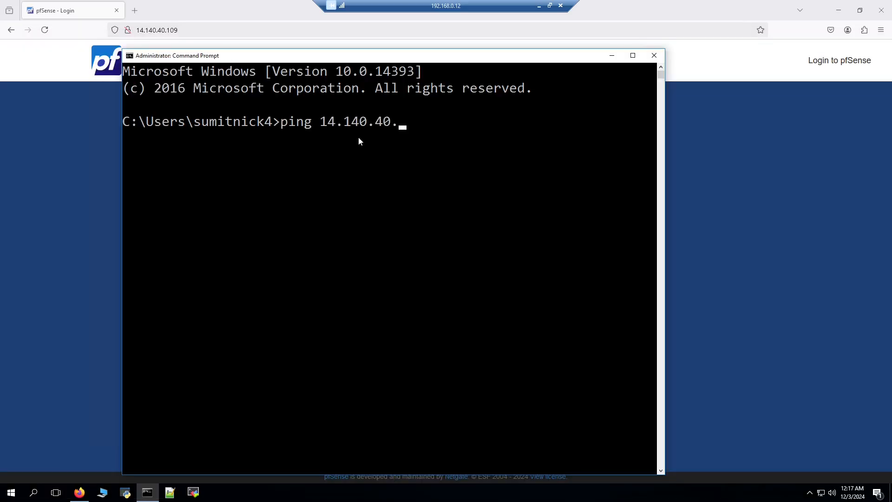
key("Return")
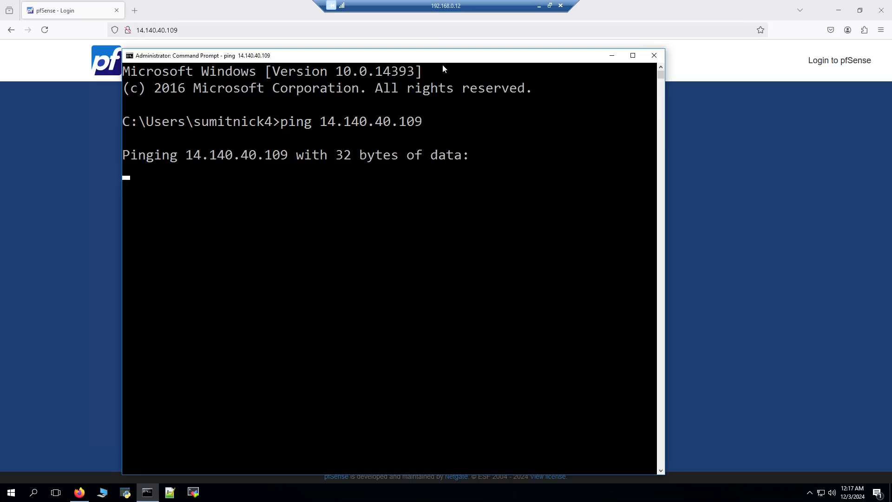
key("ctrl+c")
Run route print and widen the console to view the IPv4 route table, including 127.0.0.0
type("route print\\")
key("BackSpace")
key("Return")
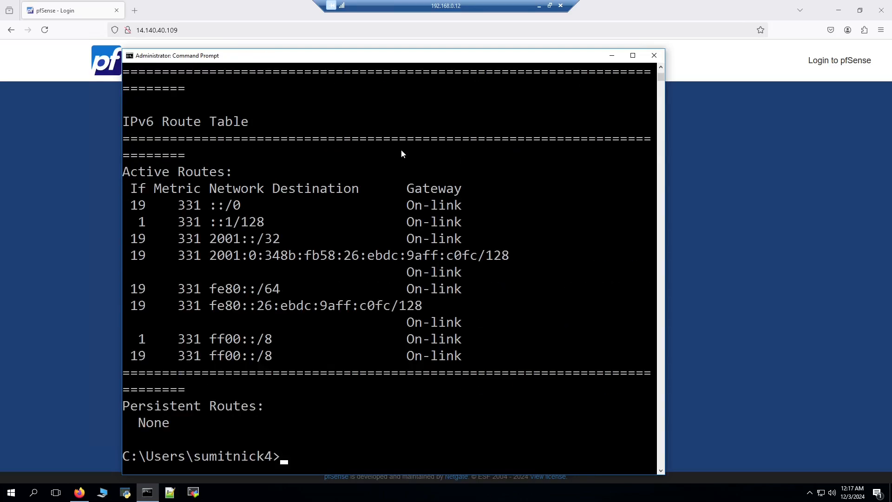
scroll(399, 224, "up", 4)
scroll(392, 207, "up", 8)
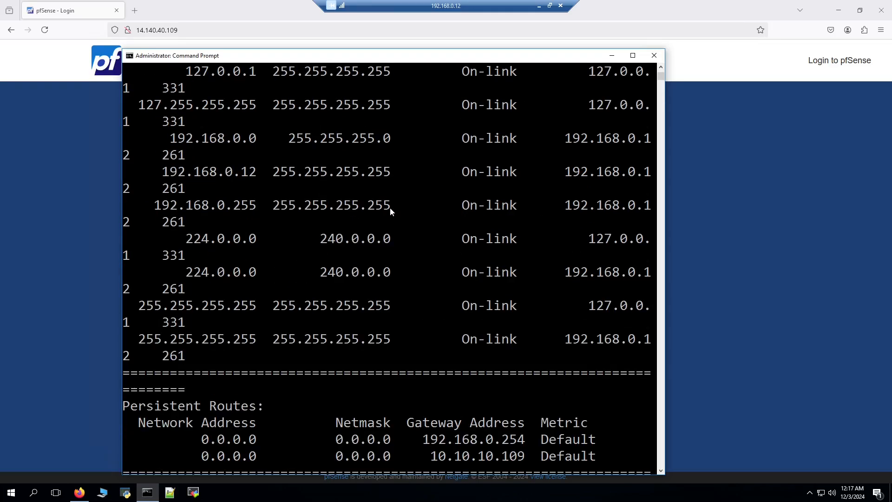
left_click_drag(182, 235, 260, 240)
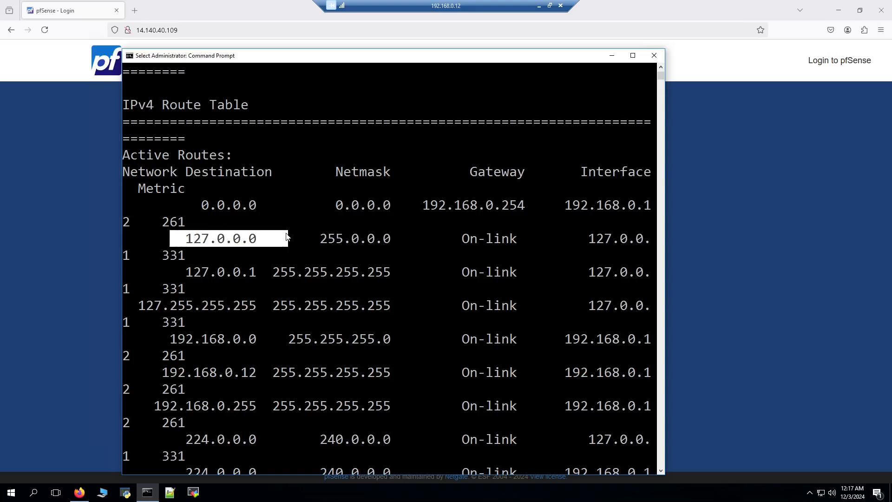
left_click_drag(666, 200, 727, 190)
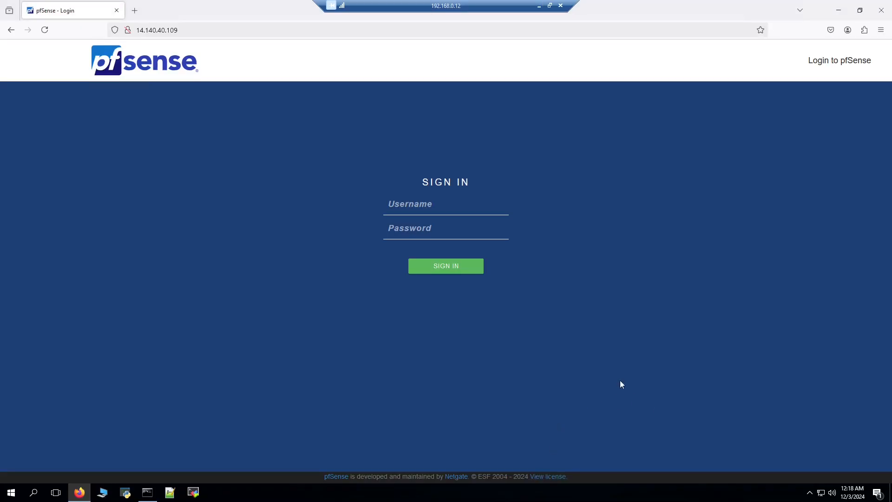
Open the OpenVPN GUI profile menu from the hidden system tray icons
left_click(810, 492)
right_click(816, 456)
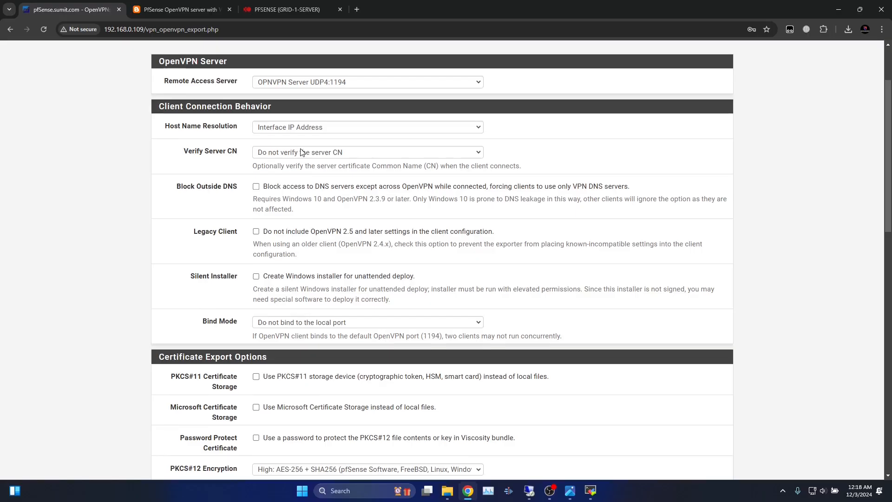
scroll(301, 152, "up", 2)
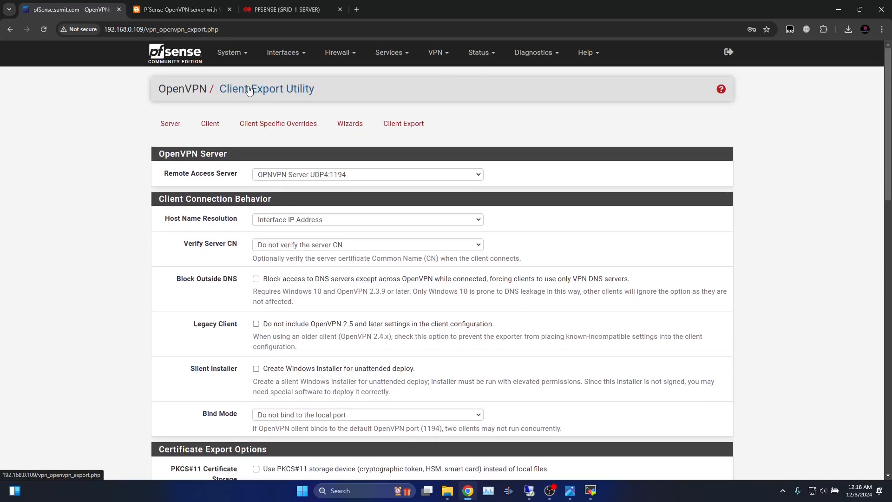
Go to Status > OpenVPN in pfSense
left_click(481, 53)
left_click(501, 269)
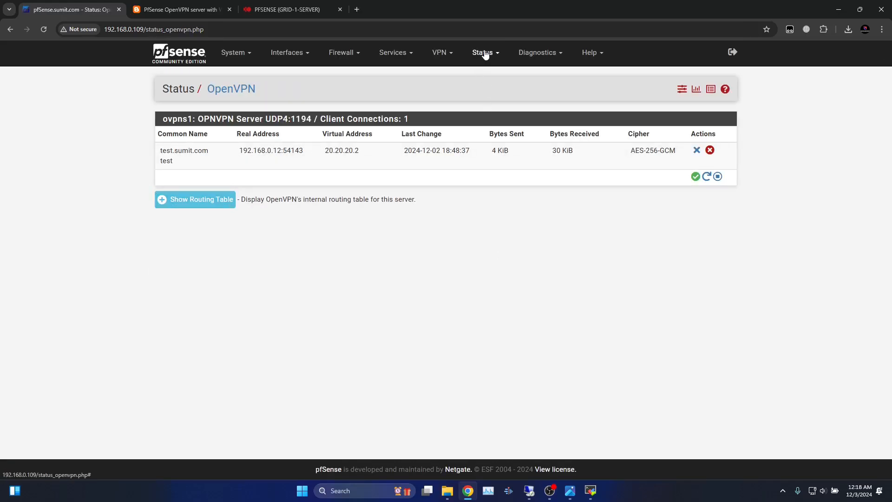
left_click(485, 54)
left_click(200, 201)
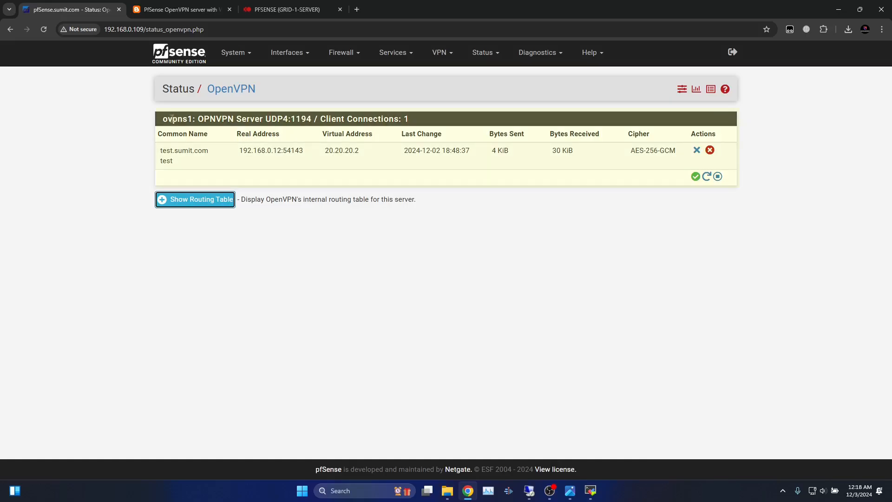
Highlight the server name, connection count, and client test.sumit.com's common name and real address
left_click_drag(165, 120, 221, 119)
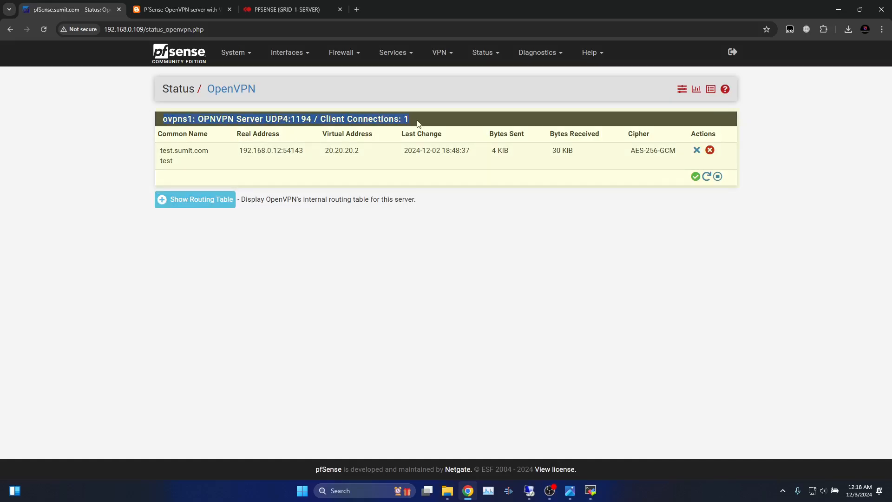
left_click_drag(482, 152, 324, 152)
left_click(175, 152)
left_click(188, 161)
left_click(254, 160)
left_click(340, 169)
left_click(325, 154)
Highlight the client's virtual address 20.20.20.2, last change time, and bytes sent/received
left_click(339, 163)
left_click(430, 160)
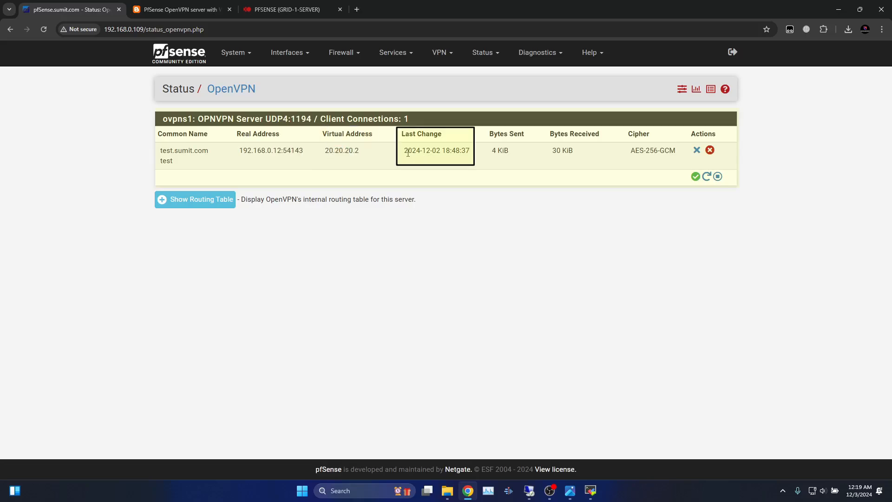
left_click_drag(405, 151, 487, 151)
left_click_drag(576, 151, 498, 152)
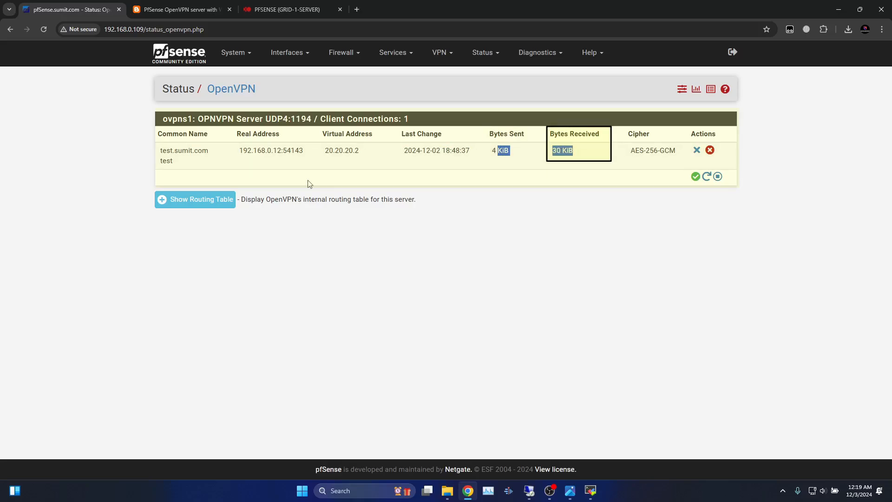
left_click(200, 200)
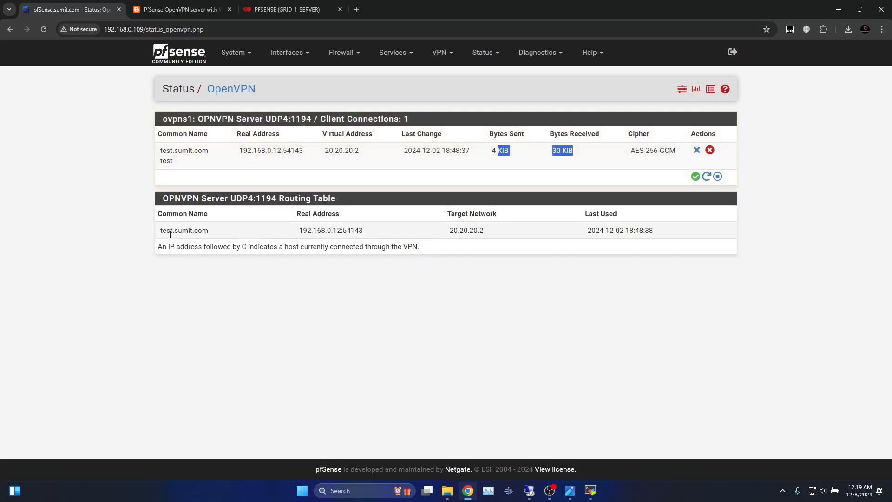
Review the routing table entry: test.sumit.com, its real address, target 20.20.20.2, last used time
left_click_drag(160, 235, 210, 232)
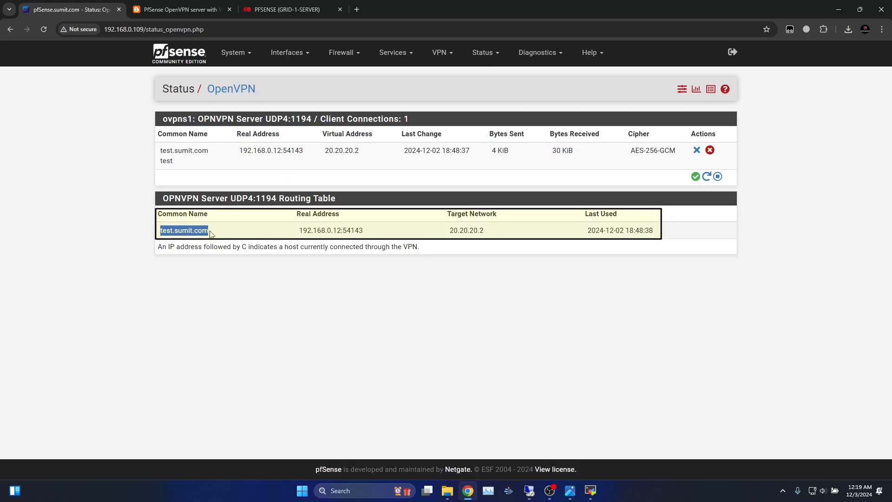
left_click(302, 238)
left_click_drag(301, 231, 392, 234)
left_click_drag(490, 238, 445, 236)
left_click_drag(588, 235, 669, 237)
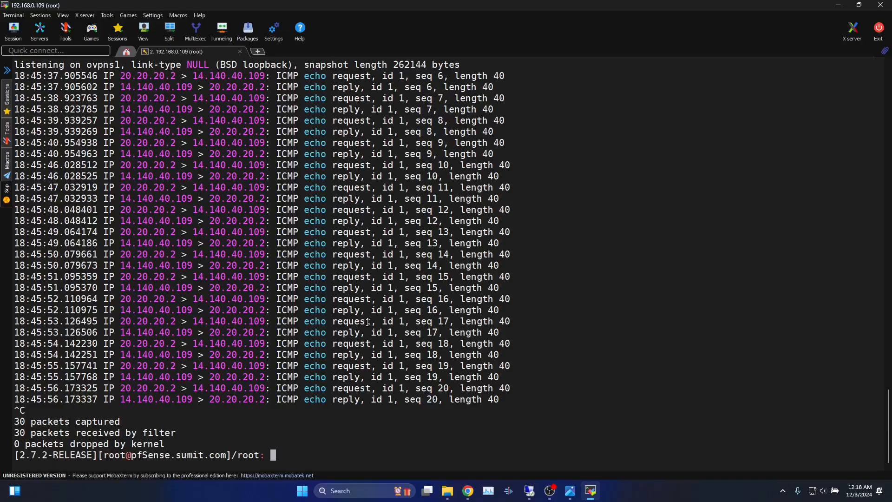